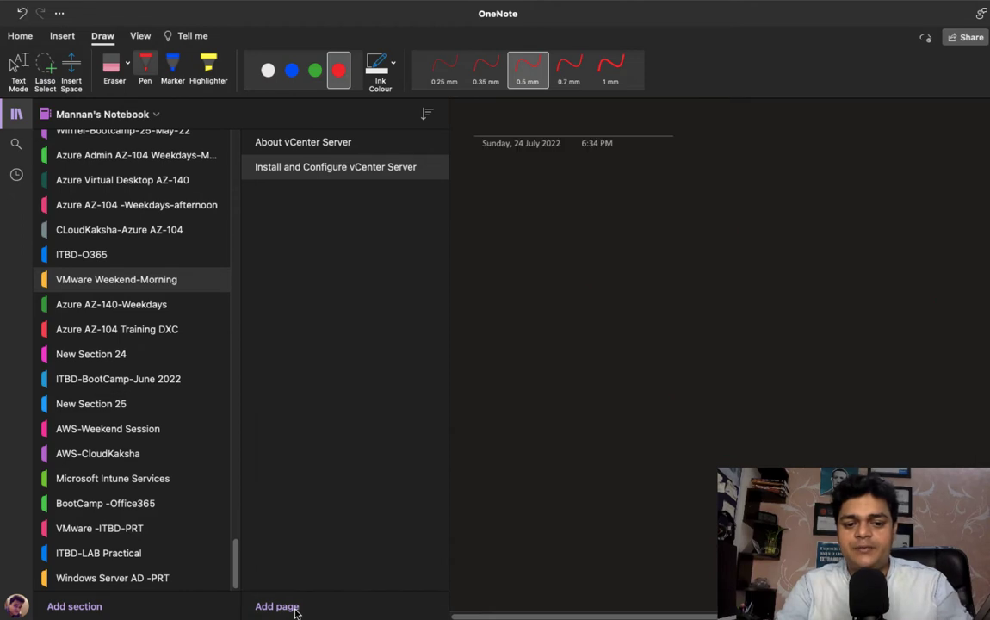
Step: Type the new page title 'vCenter Server' and correct its typos
text(v)
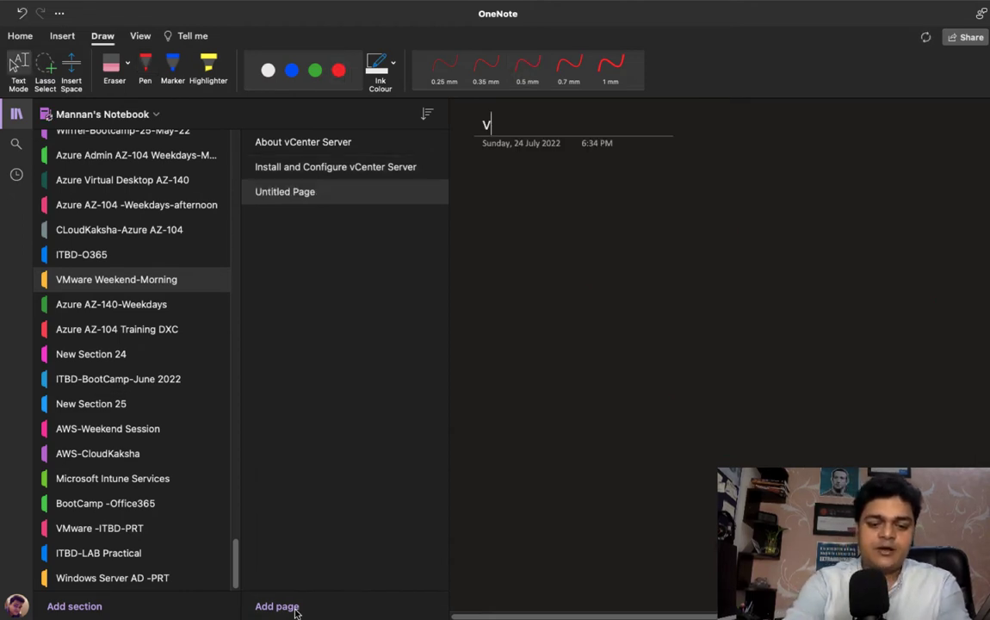
text(Cneter Server)
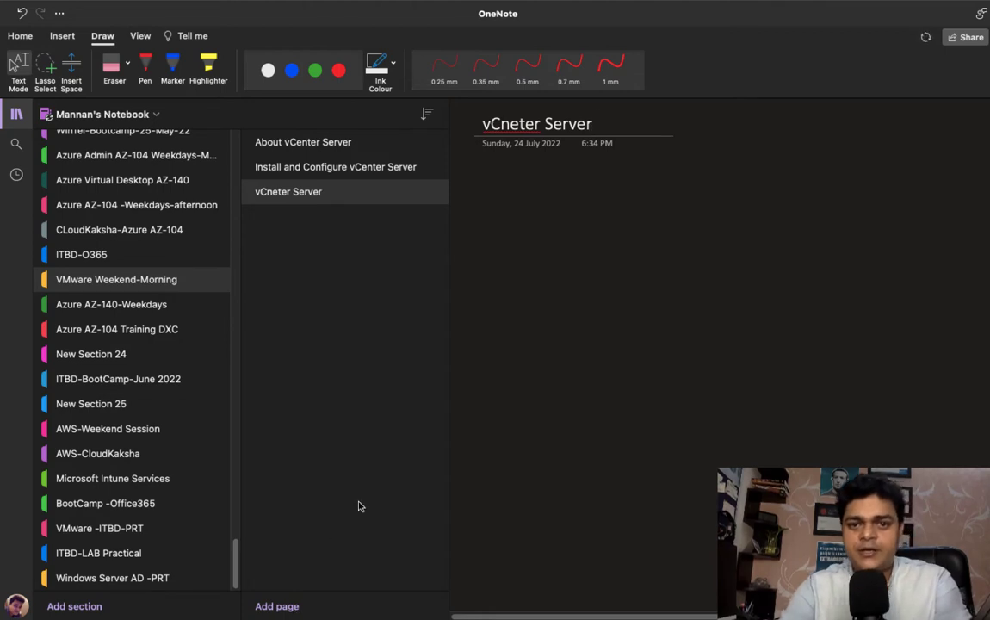
click(508, 124)
key(BackSpace)
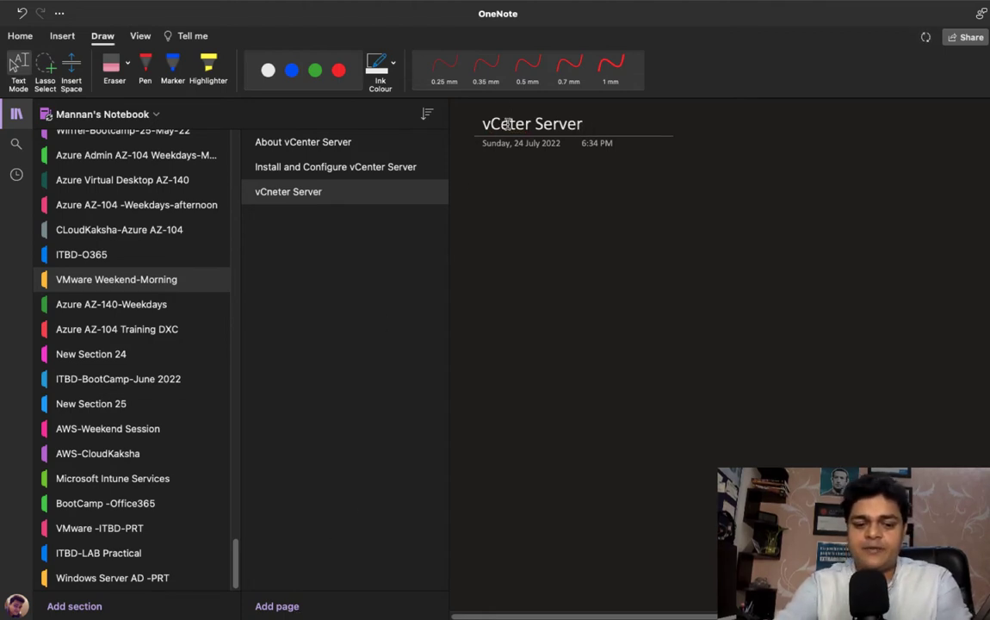
text(emn)
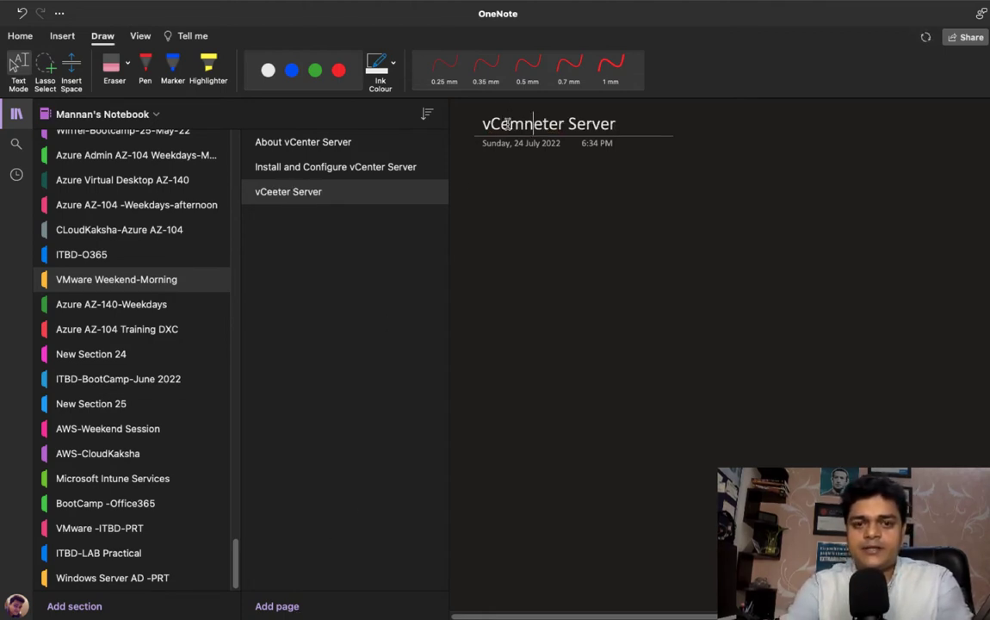
key(BackSpace)
key(BackSpace)
key(BackSpace)
text(n)
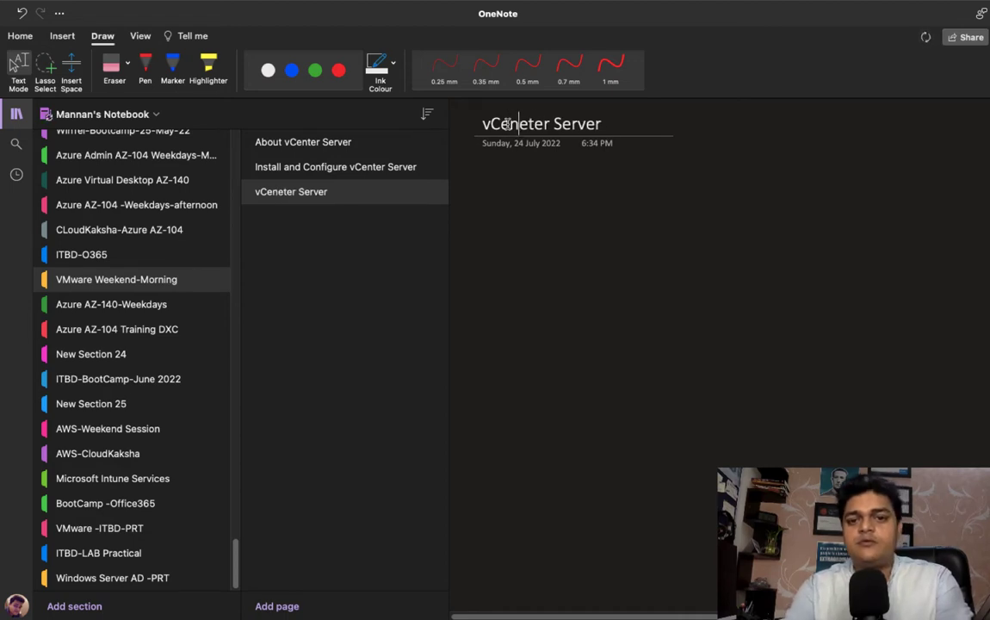
key(Right)
key(Right)
key(Right)
key(Right)
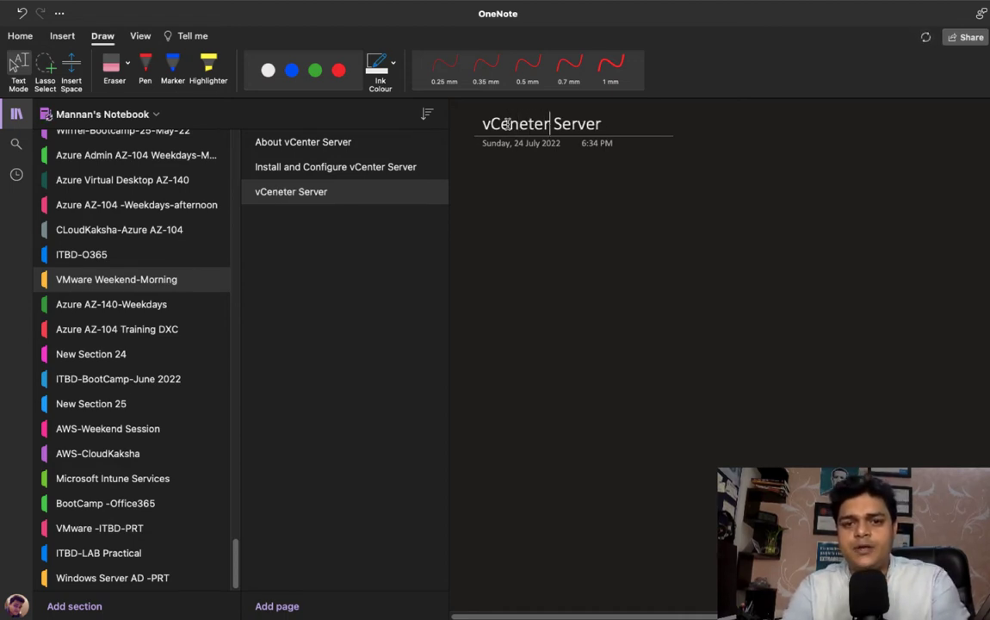
key(BackSpace)
key(BackSpace)
key(BackSpace)
key(BackSpace)
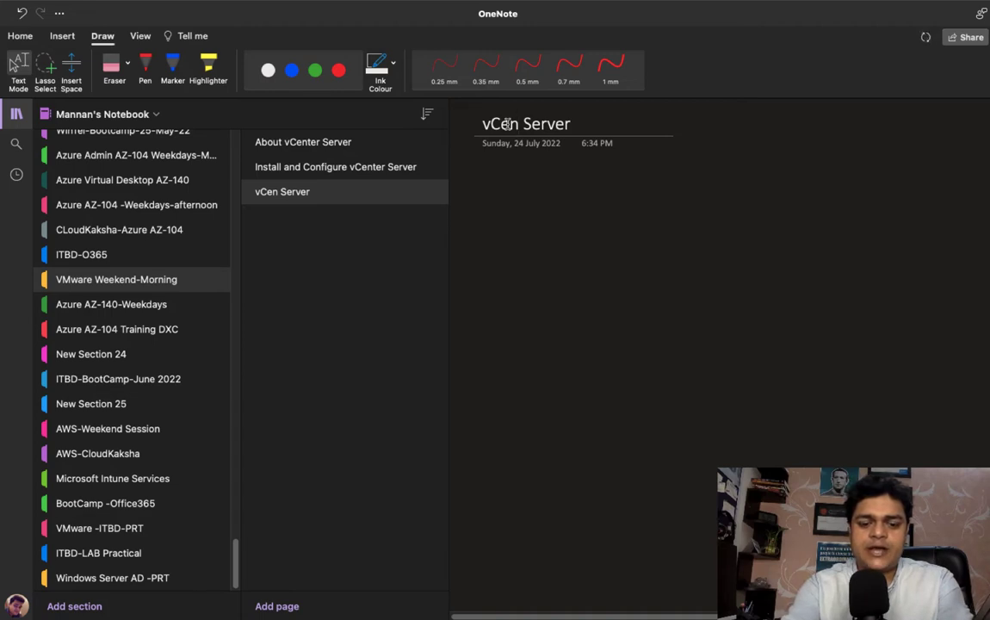
text(ter)
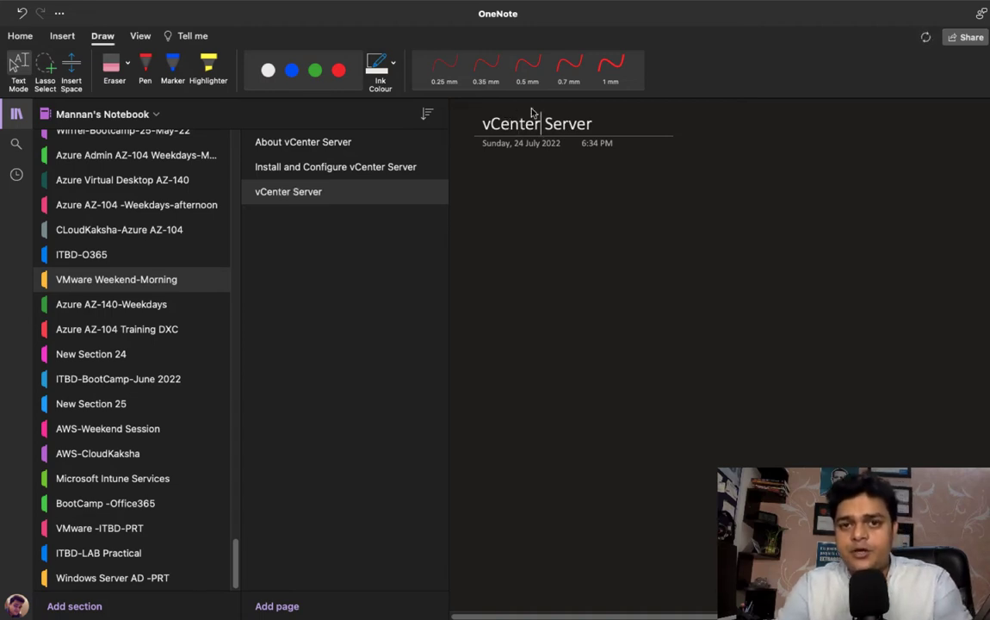
key(Return)
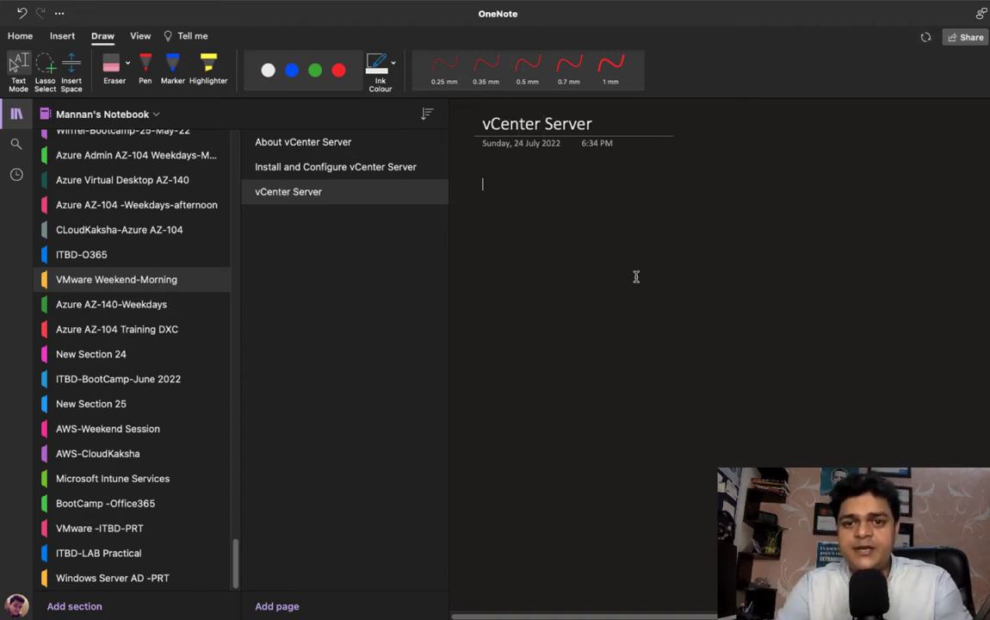
Step: Append 'Backup' to the title and collapse the section and page lists
click(616, 120)
text(Backuo)
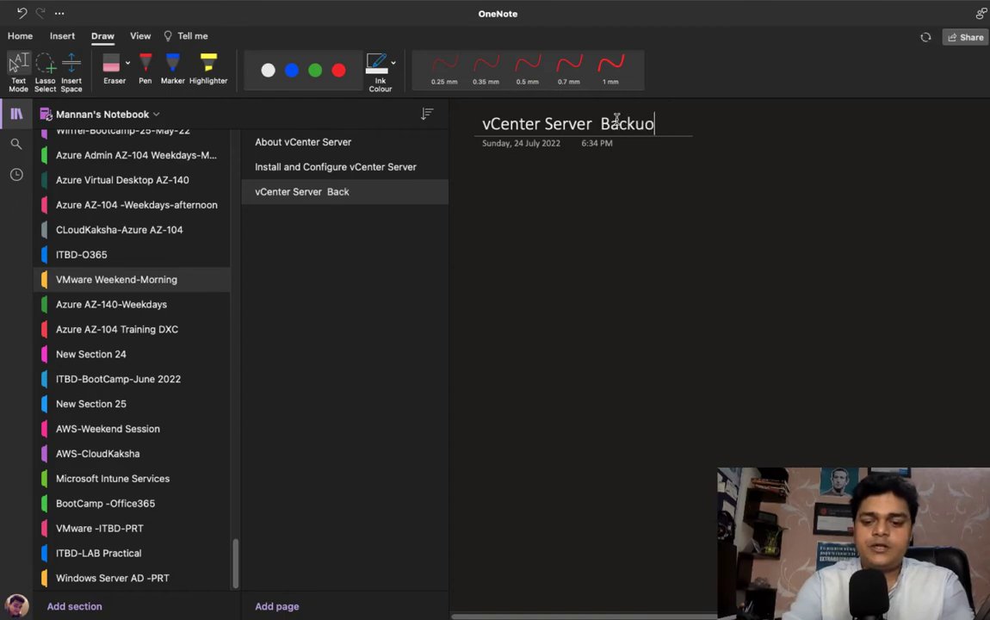
key(BackSpace)
text(p)
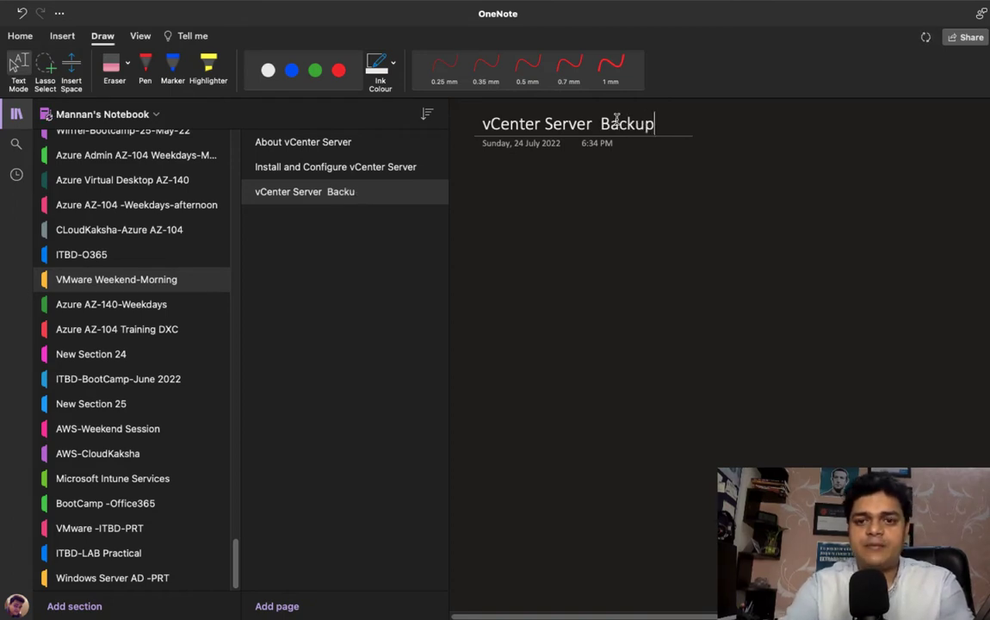
mouse_move(256, 7)
click(17, 114)
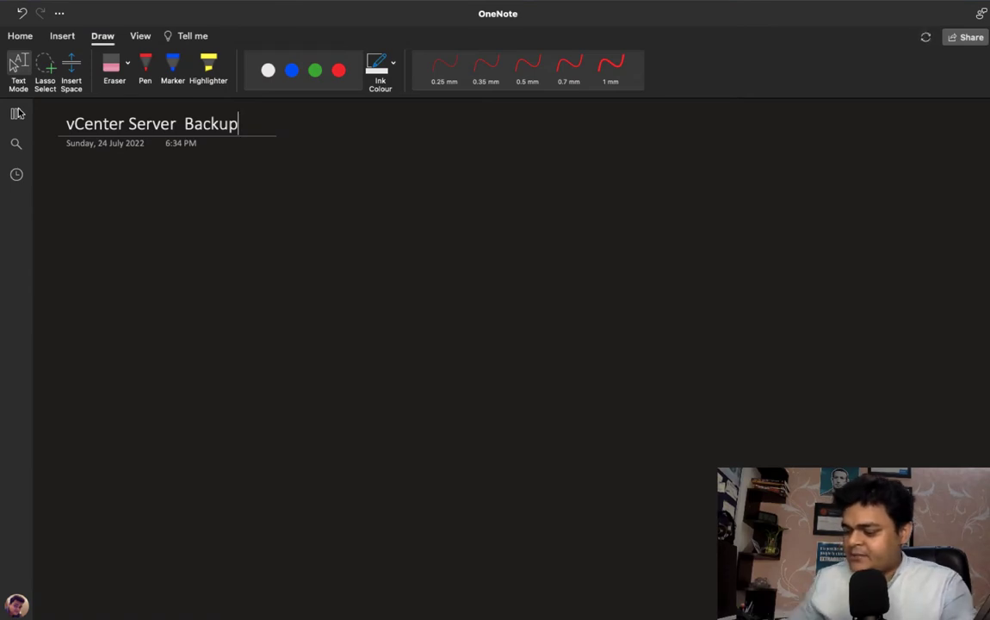
Step: With the green pen, draw the ESXi host box labelled ESXi and 192.168.1.72
click(528, 69)
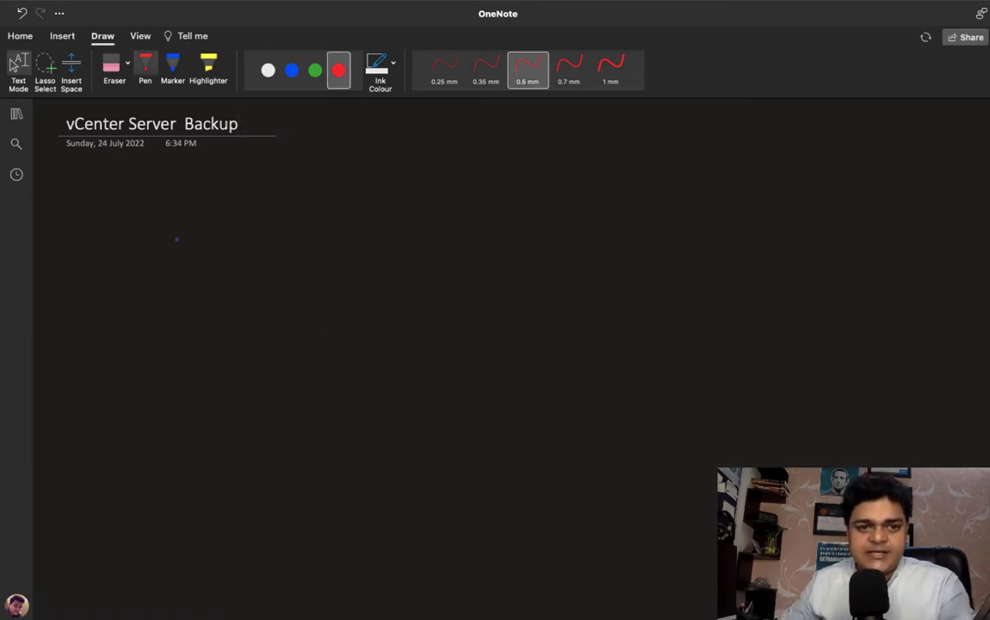
click(315, 69)
mouse_move(184, 247)
mouse_down()
mouse_move(184, 332)
mouse_move(241, 314)
mouse_move(175, 332)
mouse_move(199, 373)
mouse_move(201, 354)
mouse_up()
drag(188, 364, 206, 373)
drag(223, 361, 250, 354)
drag(246, 355, 244, 371)
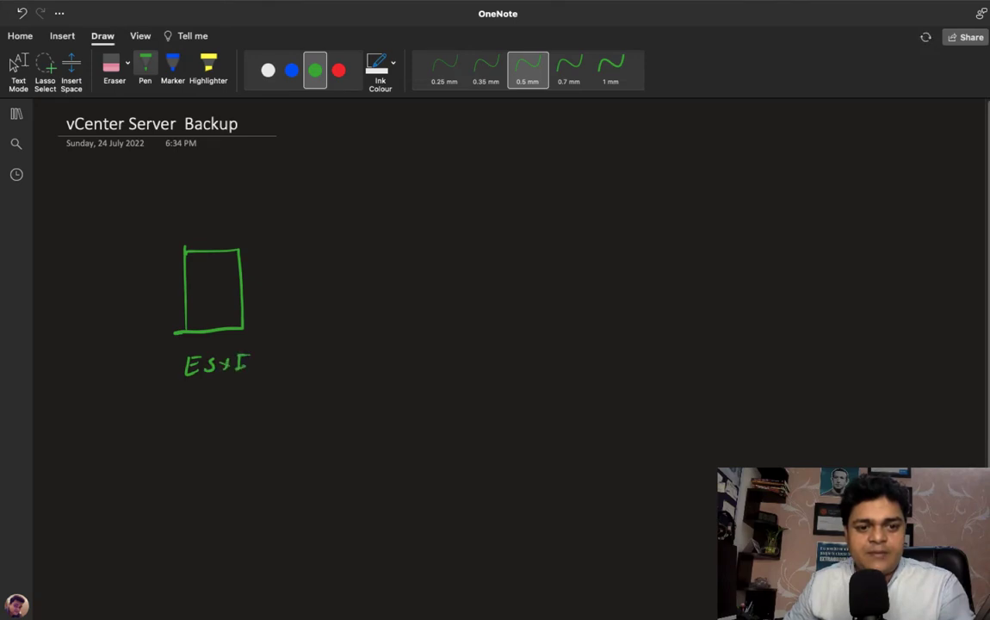
drag(193, 399, 207, 414)
drag(220, 399, 249, 414)
mouse_move(263, 398)
mouse_down()
mouse_move(260, 412)
mouse_move(347, 411)
mouse_up()
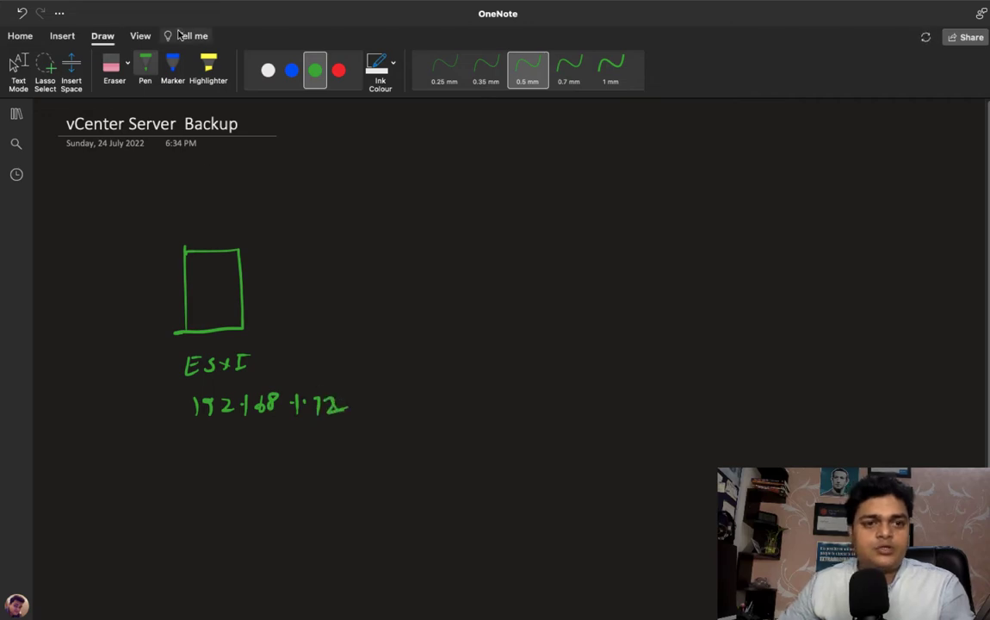
Step: In white ink, draw an arrow to a vCenter-server monitor labelled version 7.0
click(267, 70)
drag(294, 252, 294, 276)
mouse_move(294, 248)
mouse_down()
mouse_move(326, 246)
mouse_move(295, 277)
mouse_move(316, 286)
mouse_move(229, 296)
mouse_up()
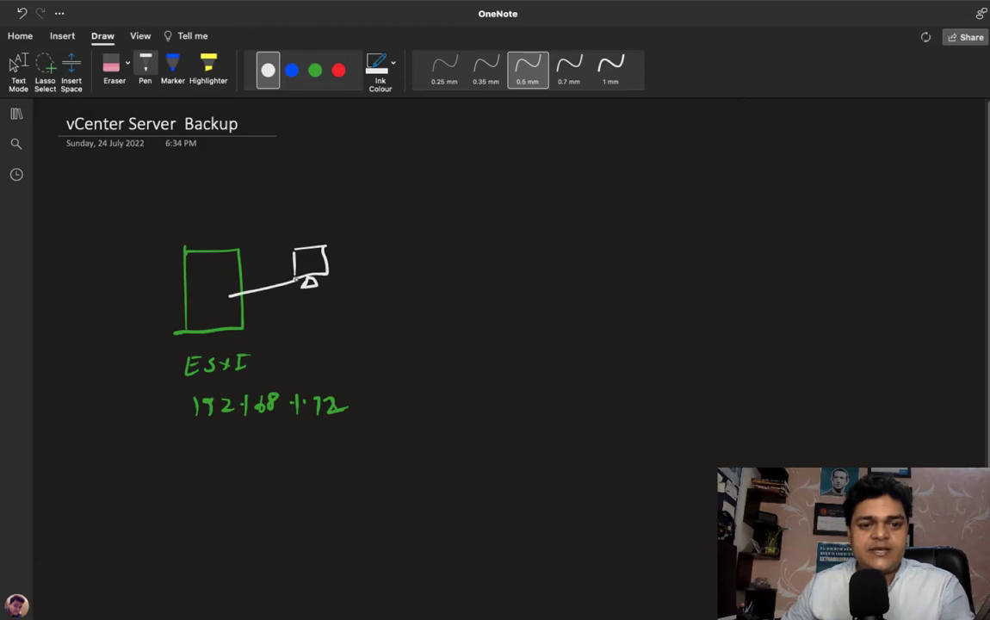
mouse_move(288, 228)
mouse_down()
mouse_move(303, 222)
mouse_move(317, 235)
mouse_move(426, 218)
mouse_up()
drag(432, 222, 441, 214)
drag(444, 215, 490, 210)
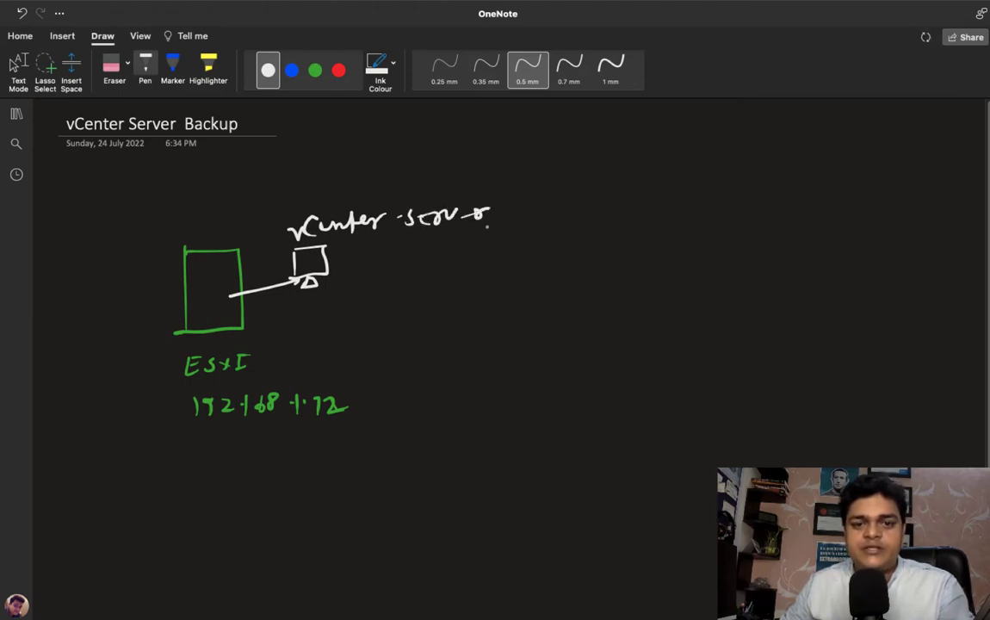
mouse_move(358, 177)
mouse_down()
mouse_move(370, 195)
mouse_move(396, 178)
mouse_up()
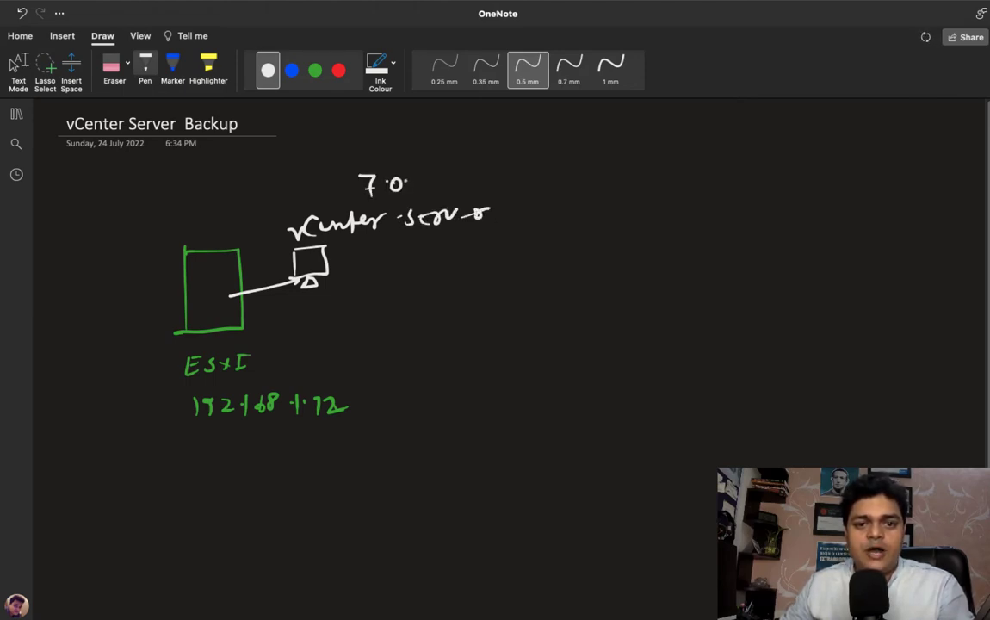
click(414, 184)
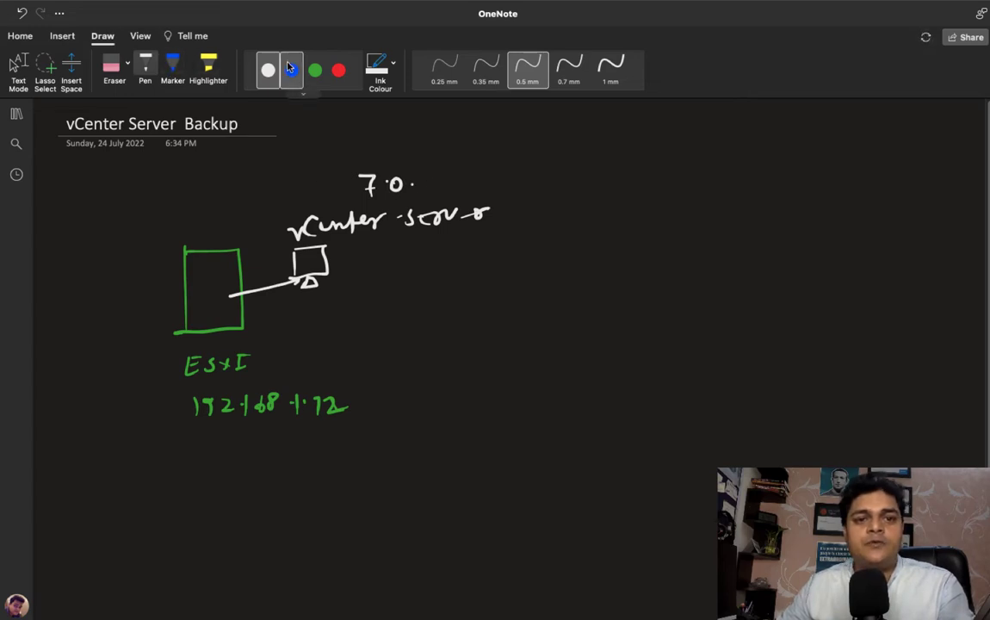
click(314, 69)
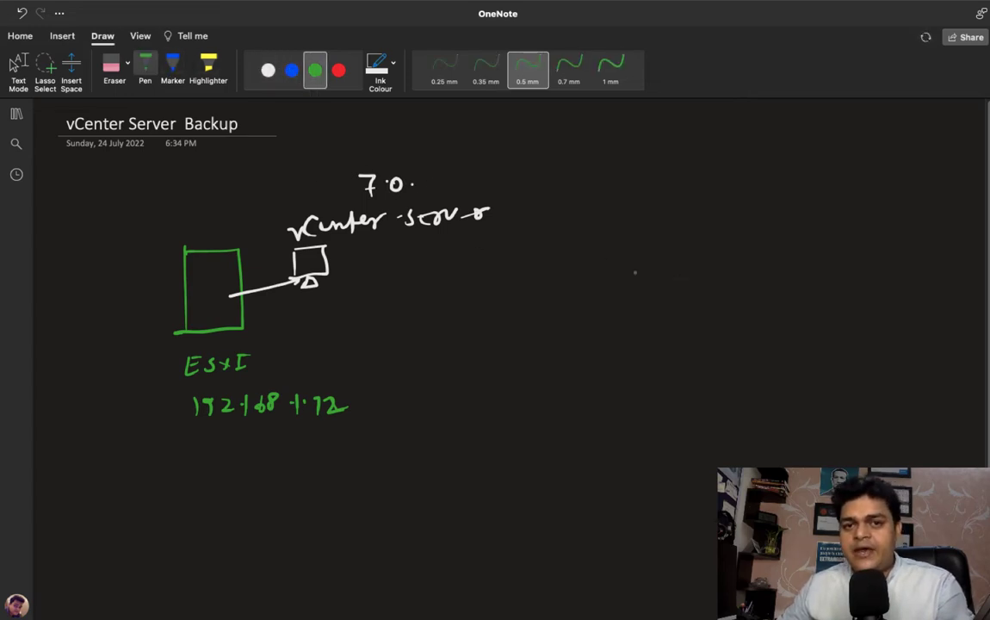
key(Escape)
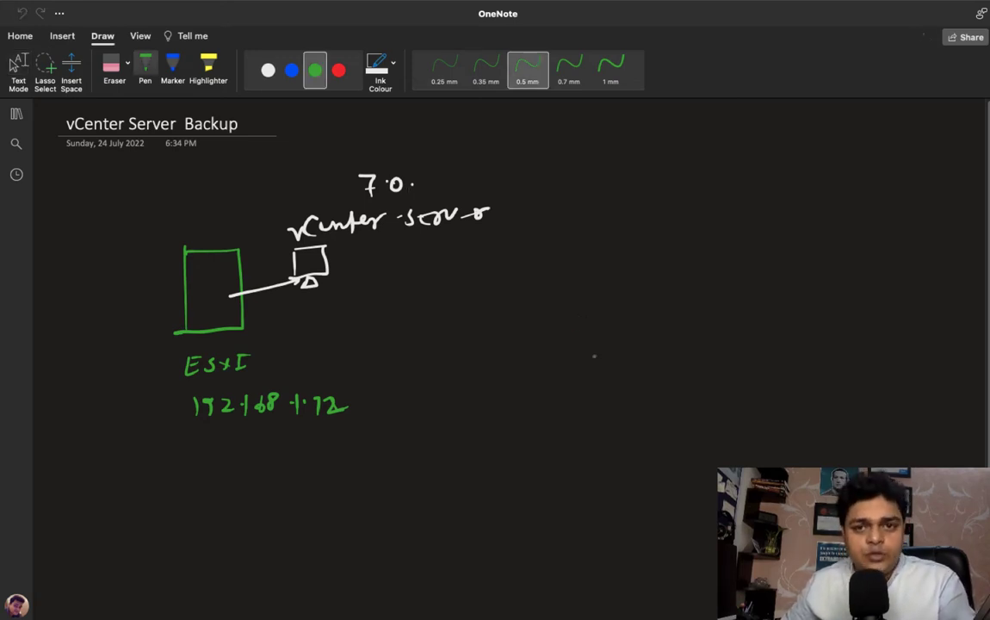
Step: Draw a green FTP monitor on the right, arrowed from vCenter and labelled FTP
mouse_move(740, 243)
mouse_down()
mouse_move(738, 291)
mouse_move(803, 283)
mouse_up()
mouse_move(733, 287)
mouse_down()
mouse_move(804, 284)
mouse_move(762, 302)
mouse_up()
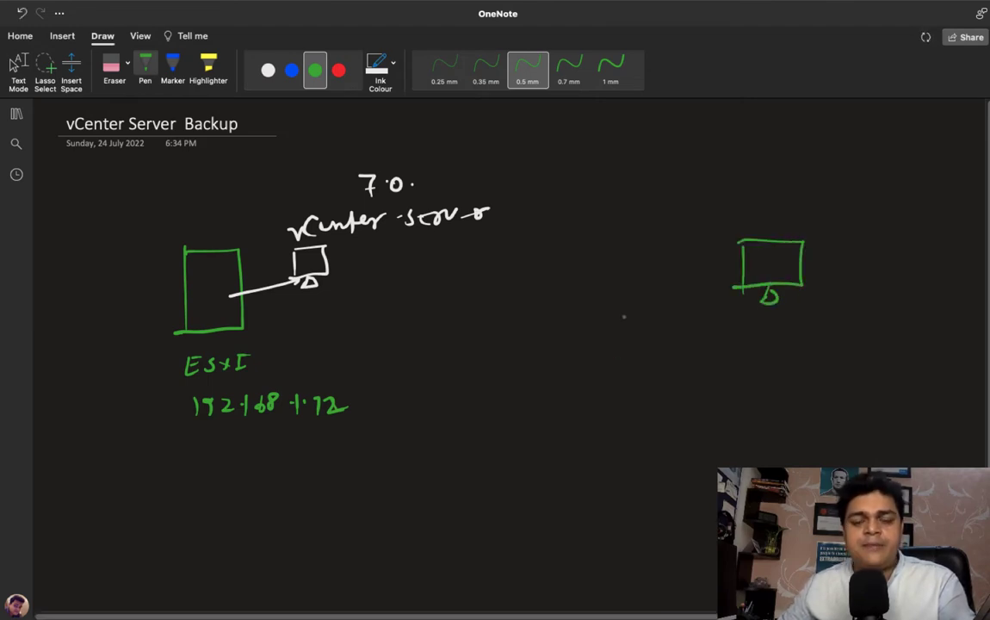
mouse_move(318, 284)
mouse_down()
mouse_move(625, 308)
mouse_move(755, 296)
mouse_up()
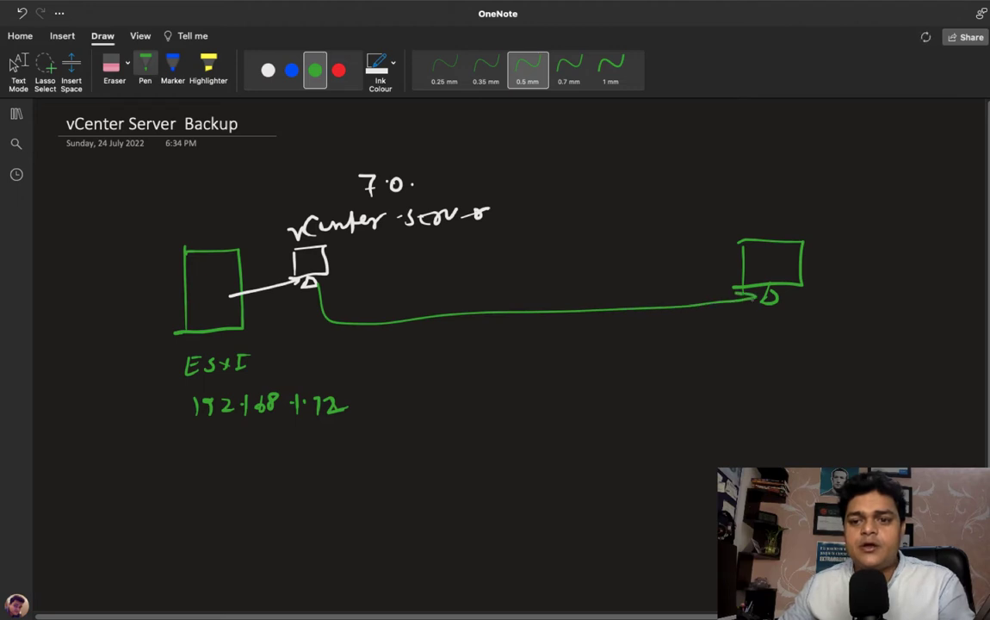
drag(755, 197, 769, 196)
mouse_move(758, 206)
mouse_down()
mouse_move(824, 215)
mouse_move(845, 196)
mouse_move(826, 217)
mouse_move(873, 202)
mouse_move(881, 216)
mouse_up()
mouse_move(890, 207)
mouse_down()
mouse_move(900, 204)
mouse_move(895, 216)
mouse_up()
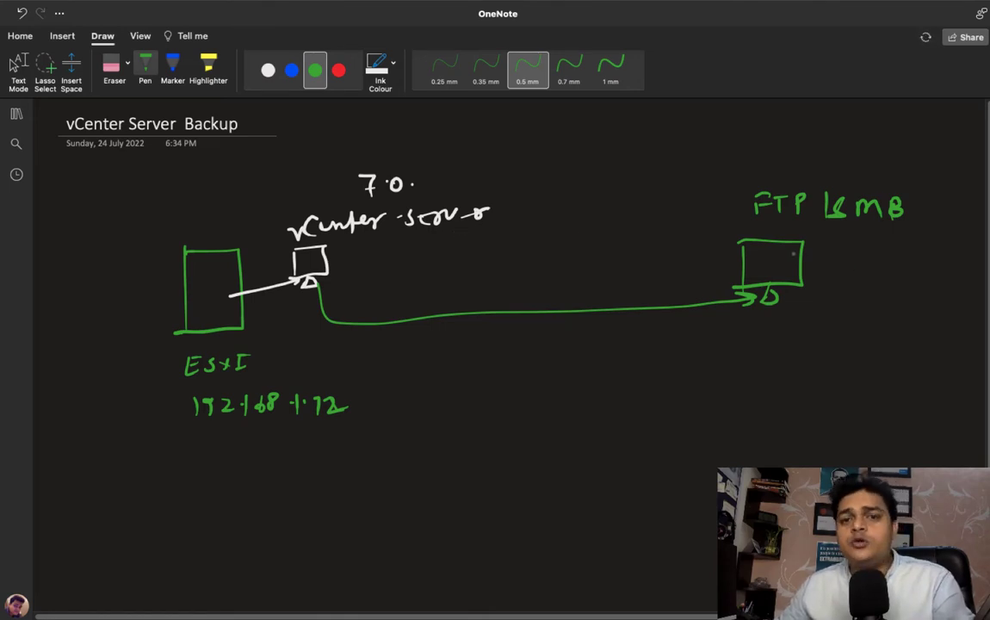
key(Escape)
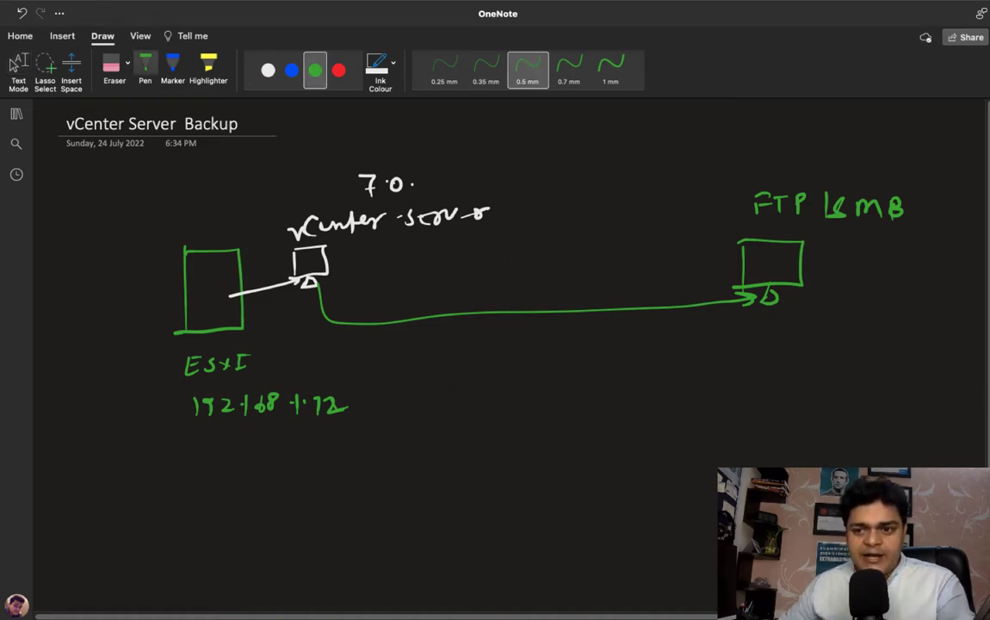
Step: Write a red boxed 'vCenter Server' heading with two arrows below it
scroll(316, 132, down, 3)
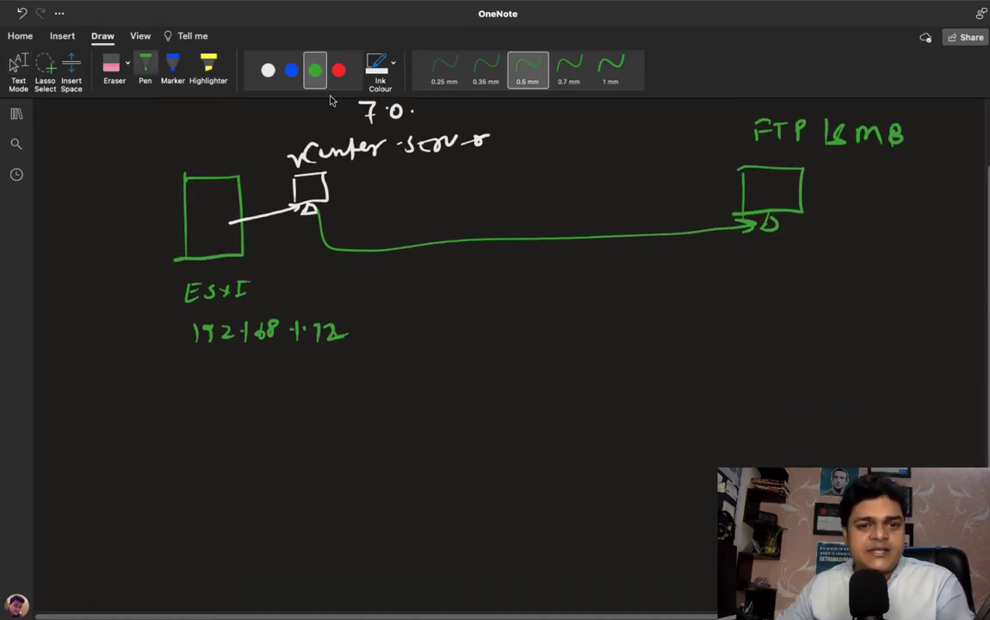
click(339, 69)
mouse_move(510, 401)
mouse_down()
mouse_move(544, 413)
mouse_move(598, 403)
mouse_move(606, 414)
mouse_move(686, 403)
mouse_up()
mouse_move(489, 434)
mouse_down()
mouse_move(491, 388)
mouse_move(709, 420)
mouse_move(489, 436)
mouse_move(421, 498)
mouse_move(440, 492)
mouse_up()
drag(687, 456, 715, 514)
drag(693, 504, 718, 500)
Step: Write 'VMware vCenter Server Mgmt' in green under the left arrow and start a white label on the right
scroll(280, 103, down, 2)
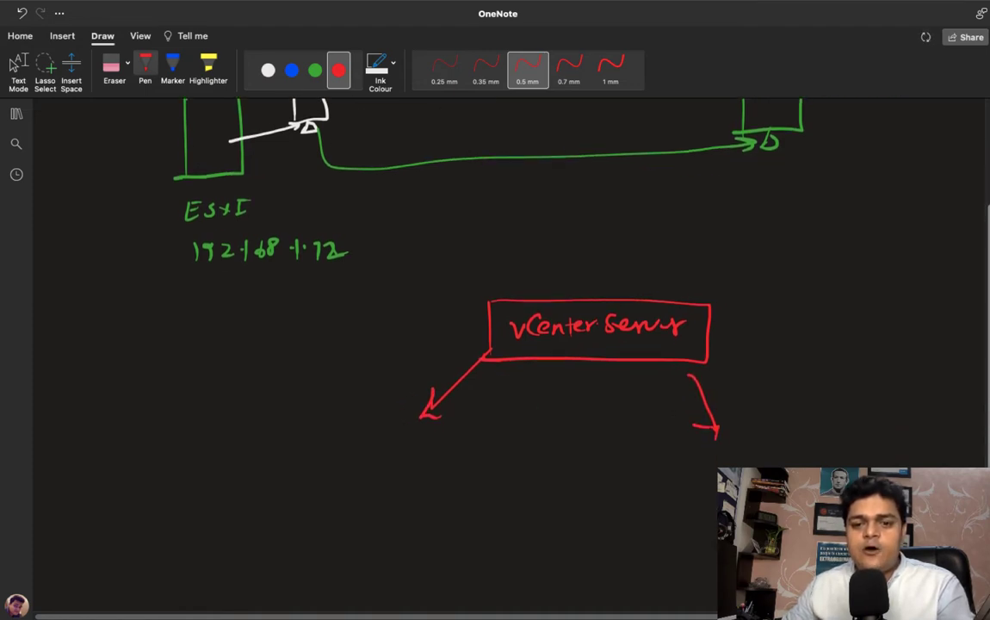
click(314, 71)
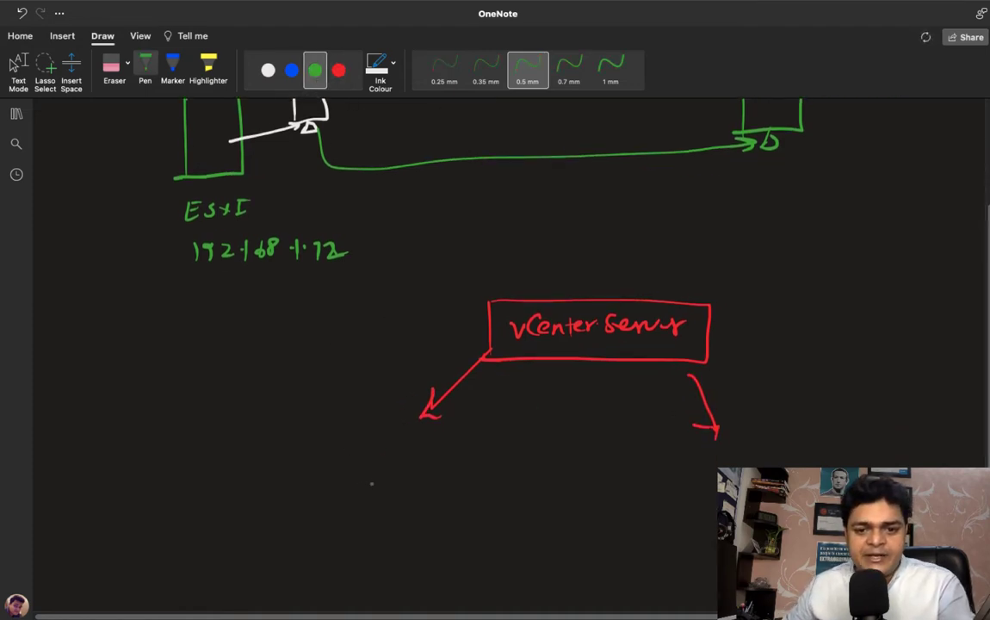
mouse_move(363, 453)
mouse_down()
mouse_move(360, 466)
mouse_move(386, 456)
mouse_move(480, 461)
mouse_up()
mouse_move(368, 484)
mouse_down()
mouse_move(404, 498)
mouse_move(574, 488)
mouse_up()
mouse_move(398, 521)
mouse_down()
mouse_move(398, 541)
mouse_move(423, 540)
mouse_move(441, 560)
mouse_move(500, 533)
mouse_up()
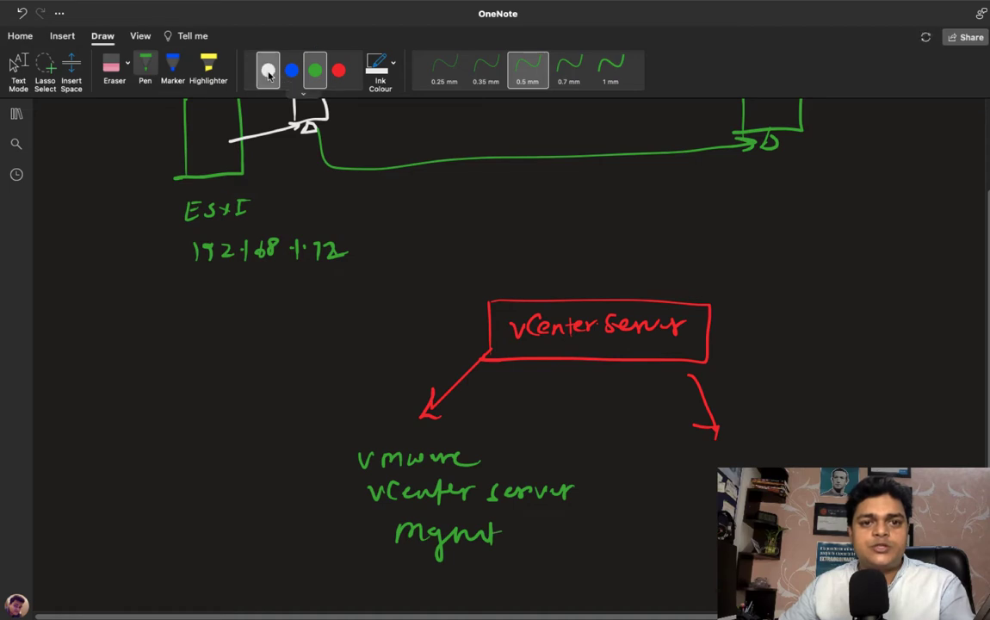
click(268, 70)
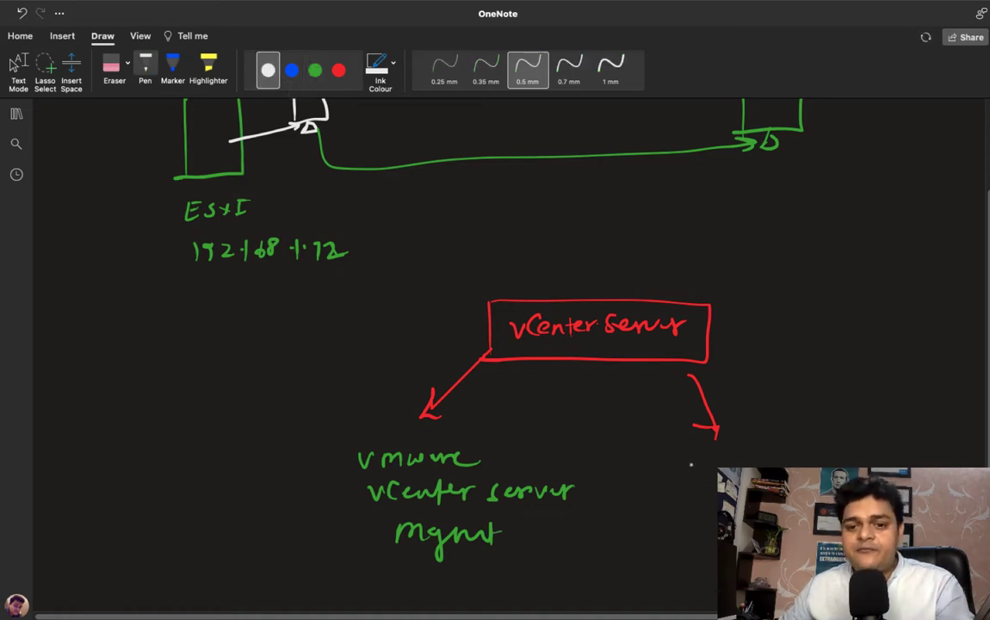
mouse_move(691, 462)
mouse_down()
mouse_move(697, 475)
mouse_move(707, 461)
mouse_move(719, 479)
mouse_up()
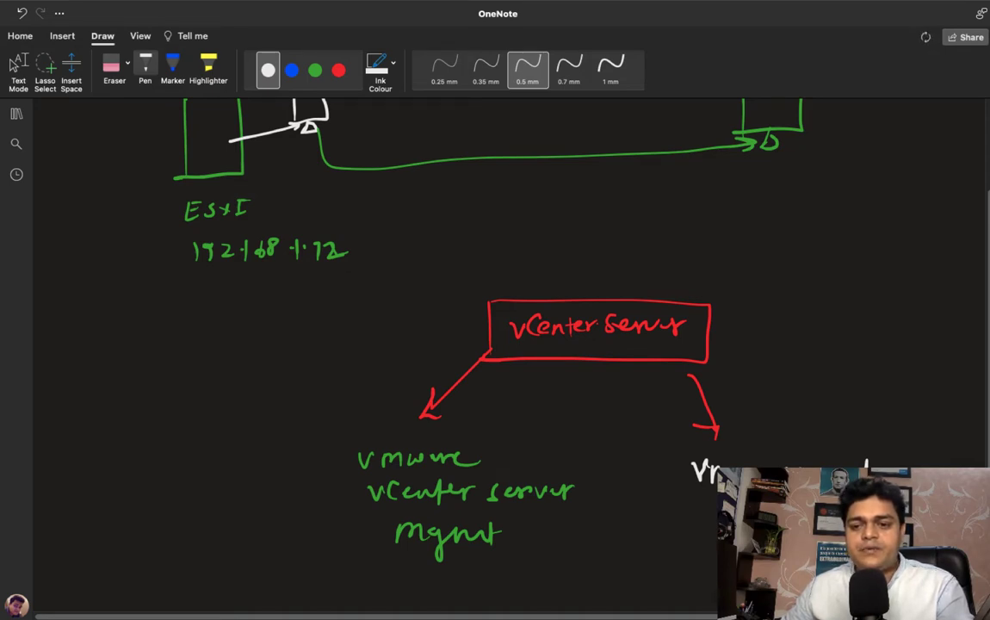
scroll(456, 513, down, 2)
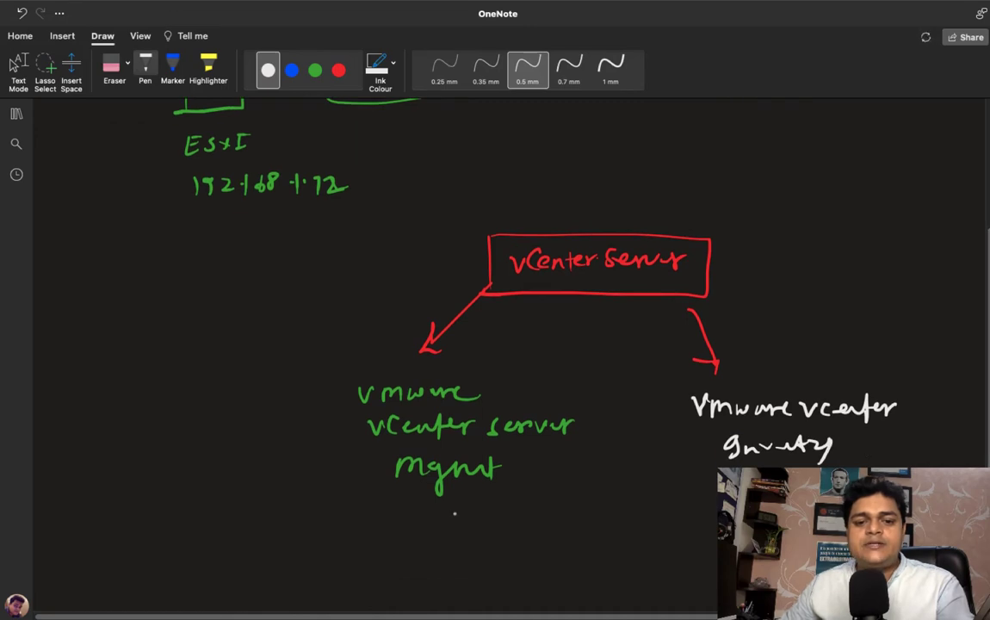
Step: Draw an arrow under the Mgmt note to a braced Monitor, Backup, Status list
mouse_move(442, 504)
mouse_down()
mouse_move(444, 525)
mouse_move(453, 516)
mouse_up()
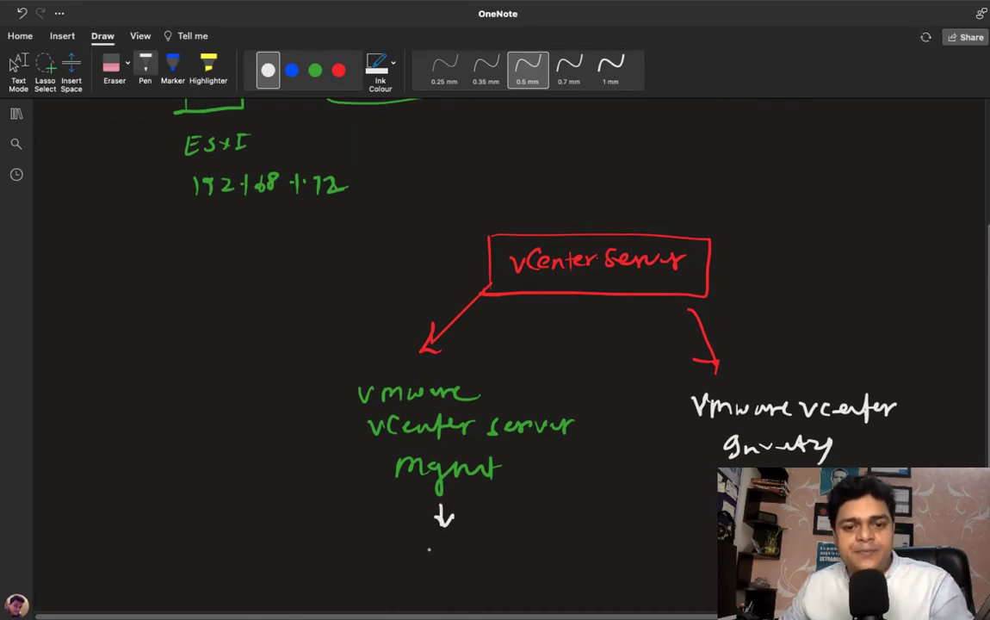
mouse_move(404, 544)
mouse_down()
mouse_move(405, 564)
mouse_move(442, 555)
mouse_up()
mouse_move(443, 549)
mouse_down()
mouse_move(454, 562)
mouse_move(475, 563)
mouse_up()
drag(468, 548, 495, 555)
drag(500, 549, 514, 541)
mouse_move(426, 579)
mouse_down()
mouse_move(428, 595)
mouse_move(525, 589)
mouse_up()
drag(528, 575, 534, 590)
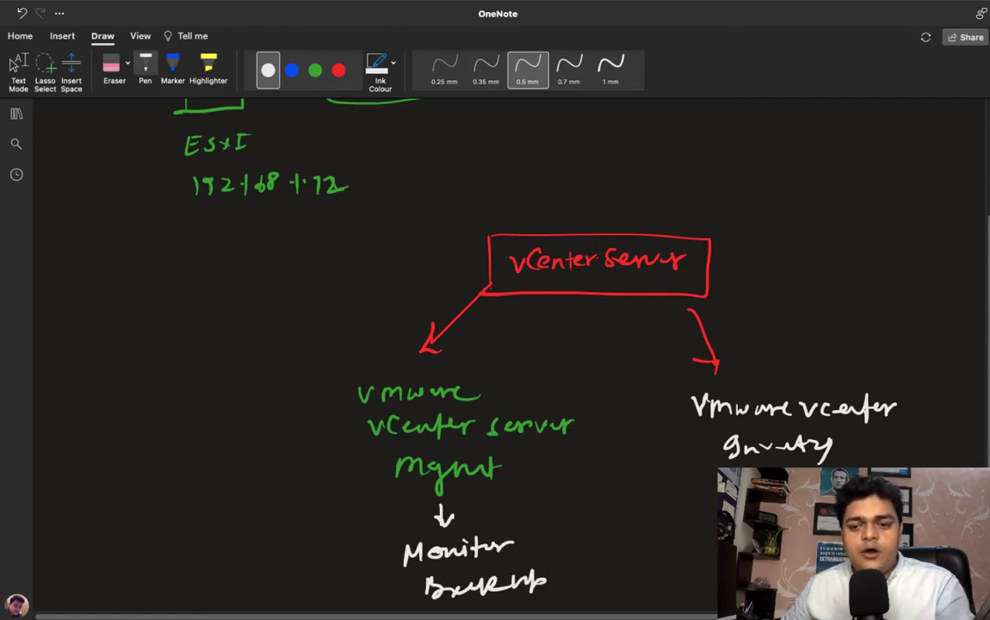
scroll(511, 357, down, 2)
mouse_move(451, 556)
mouse_down()
mouse_move(438, 571)
mouse_move(486, 561)
mouse_move(520, 571)
mouse_up()
mouse_move(544, 466)
mouse_down()
mouse_move(578, 522)
mouse_move(568, 556)
mouse_up()
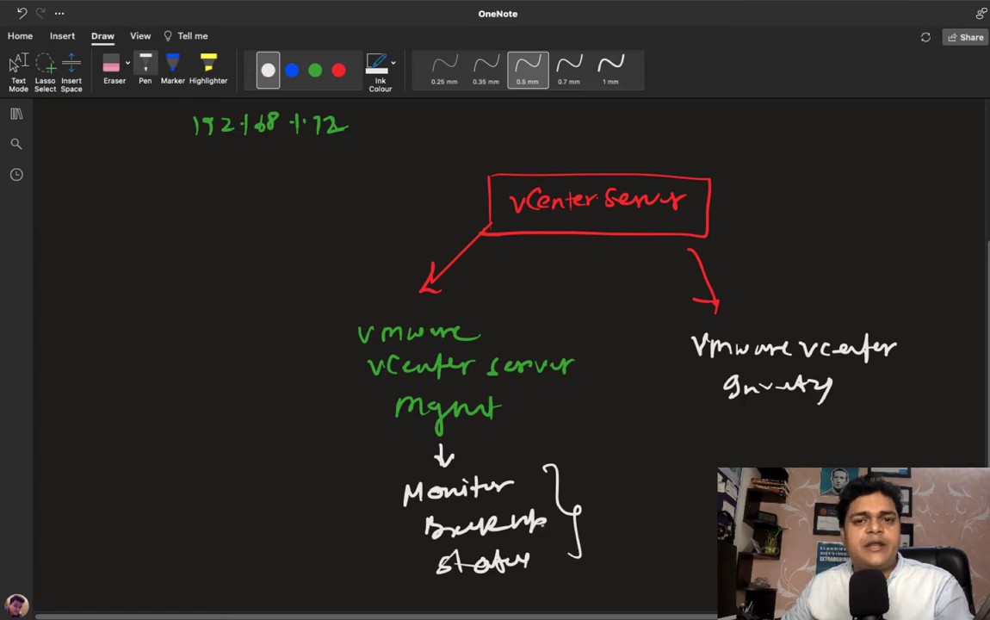
Step: Draw a down arrow under the Inventory note and a short green line beside it
mouse_move(766, 413)
mouse_down()
mouse_move(766, 439)
mouse_move(776, 425)
mouse_up()
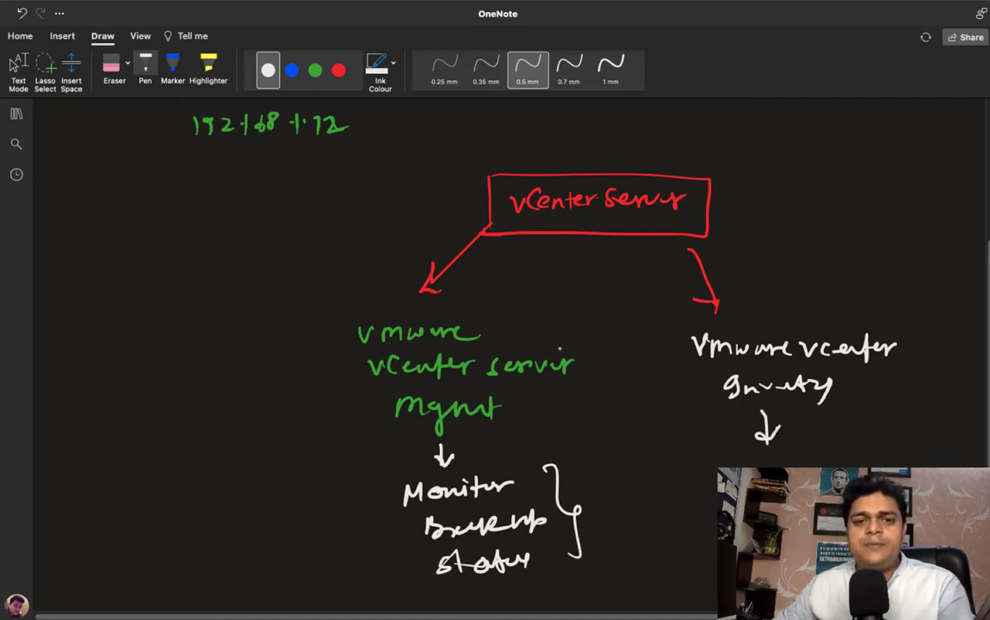
click(317, 65)
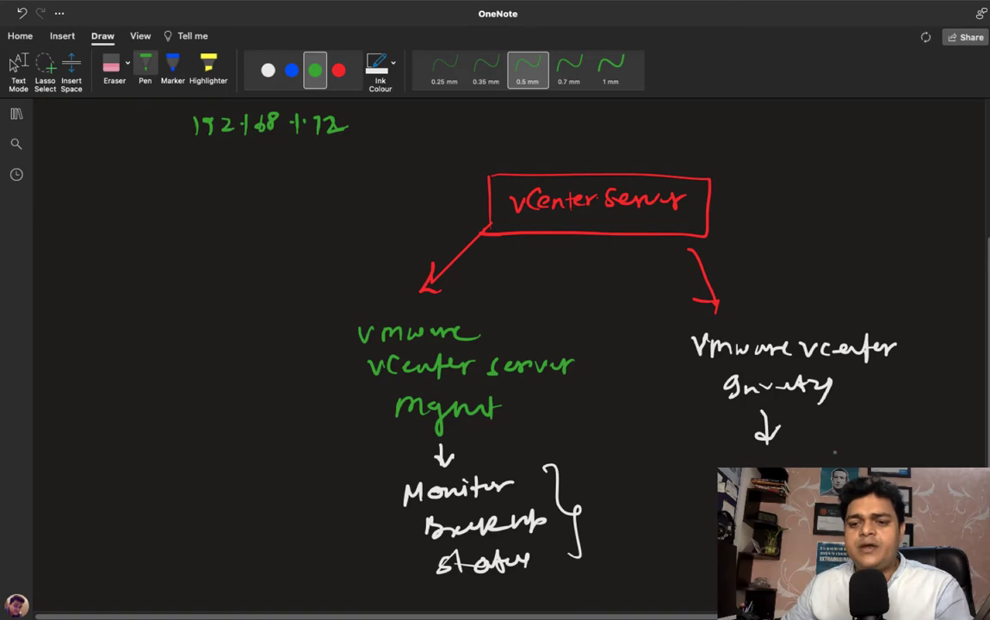
drag(820, 413, 867, 412)
key(Escape)
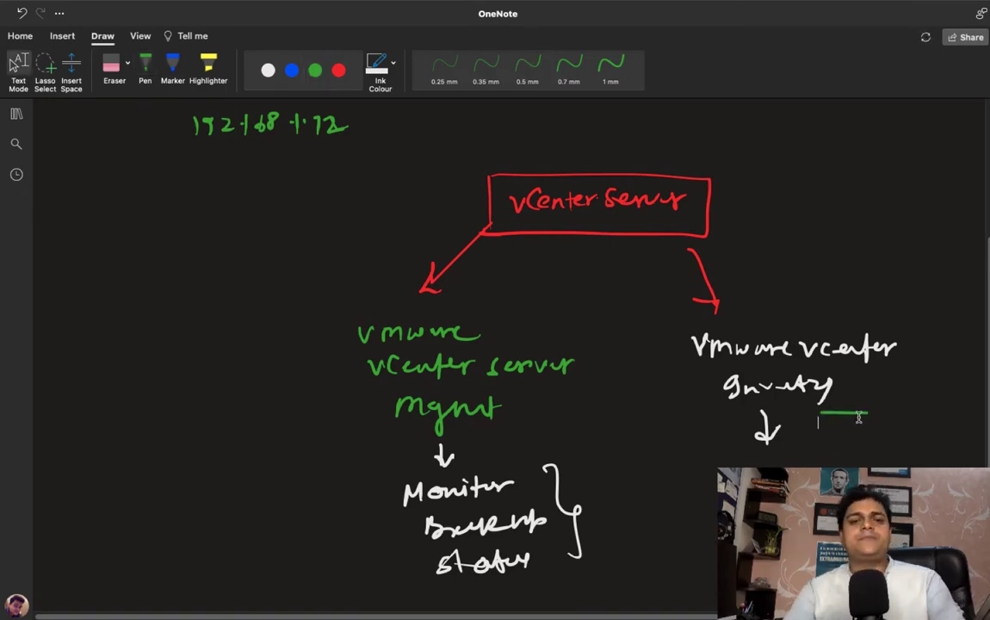
Step: Connect to the saved remote desktop at 192.168.1.14, accepting the unverified certificate
key(ctrl+Left)
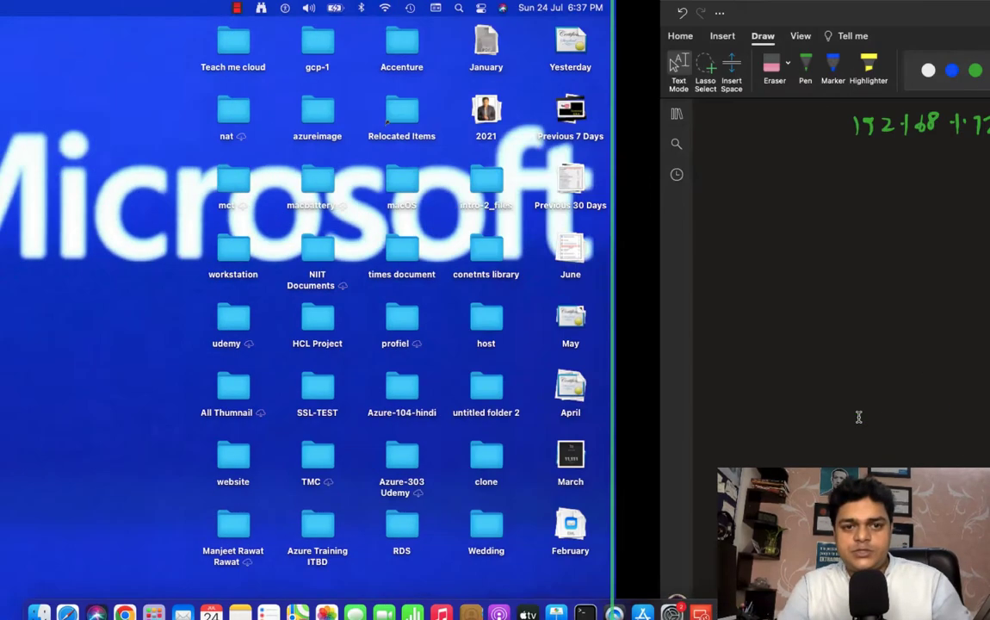
click(700, 599)
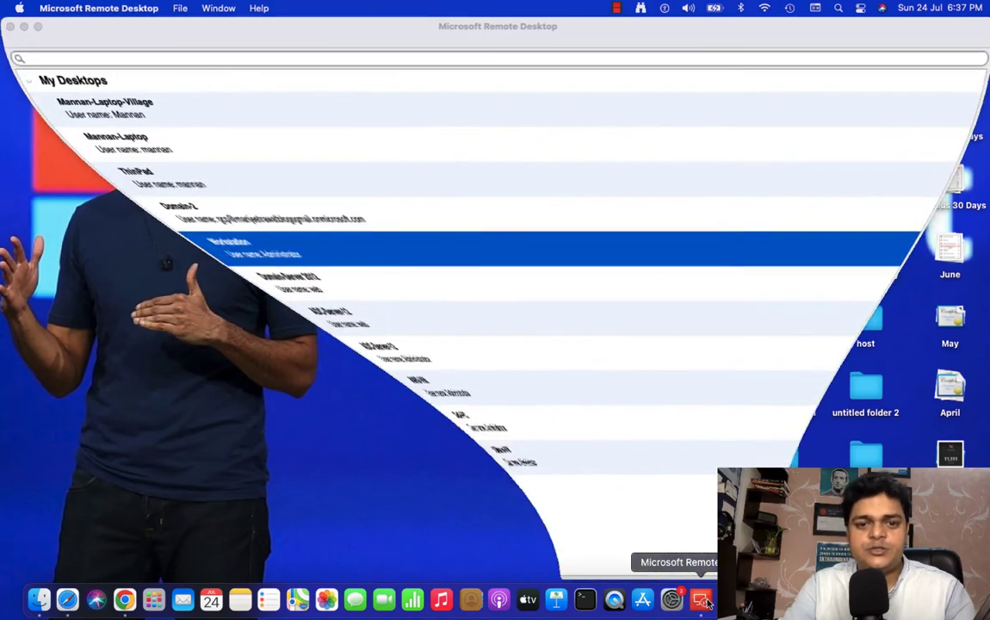
double_click(50, 185)
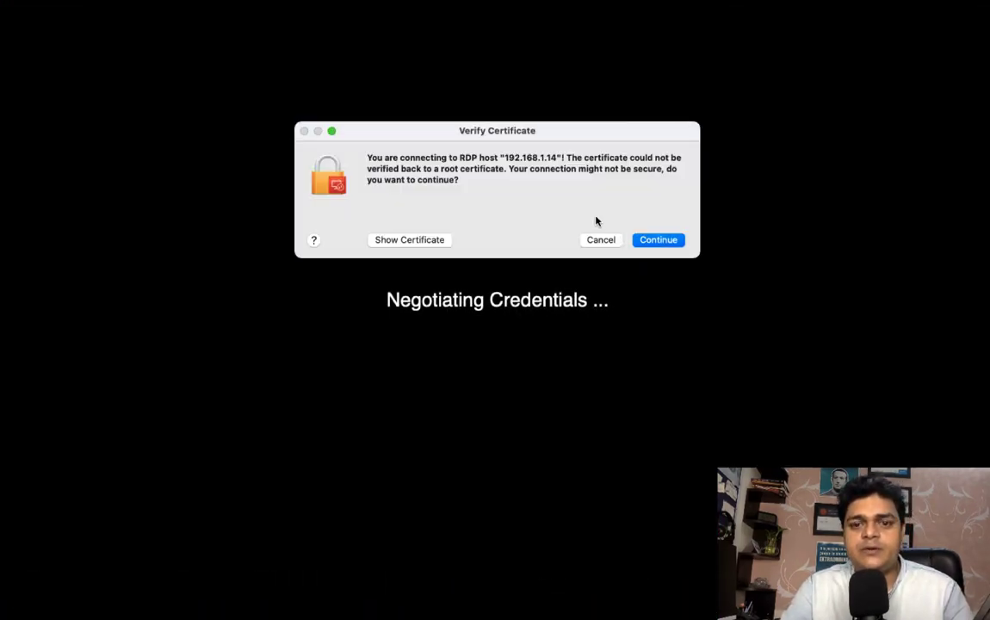
click(663, 242)
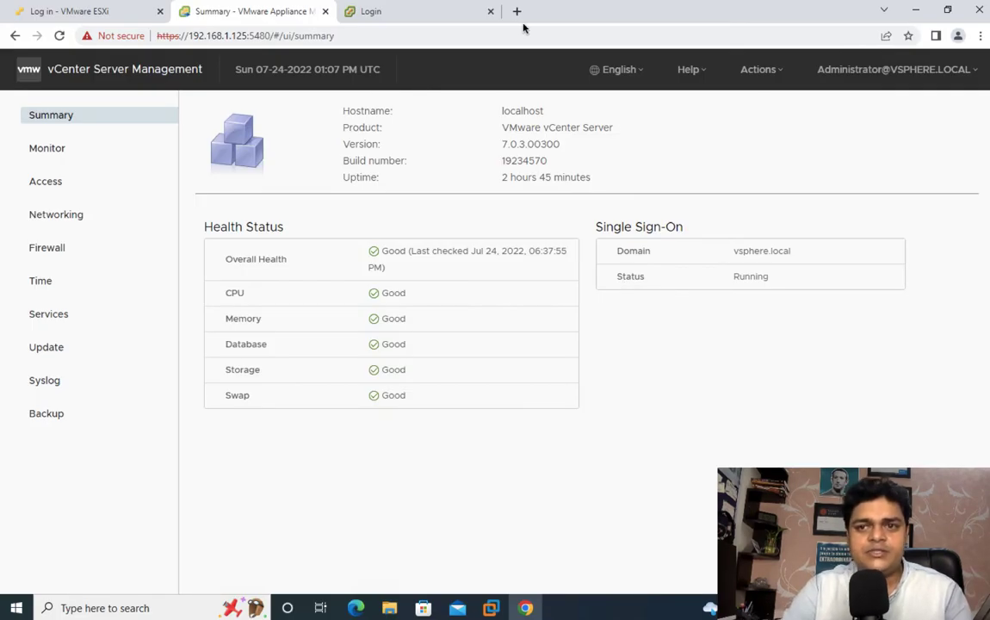
Step: Minimize Chrome, read the ESXi_Host console address 192.168.1.12, then minimize VMware Workstation
click(915, 15)
mouse_move(490, 608)
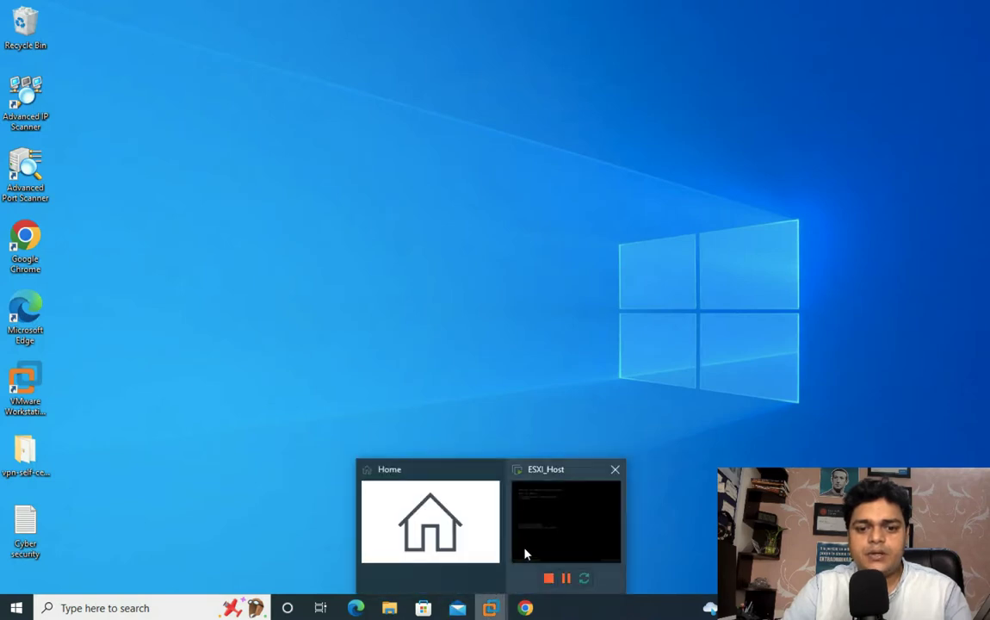
click(527, 554)
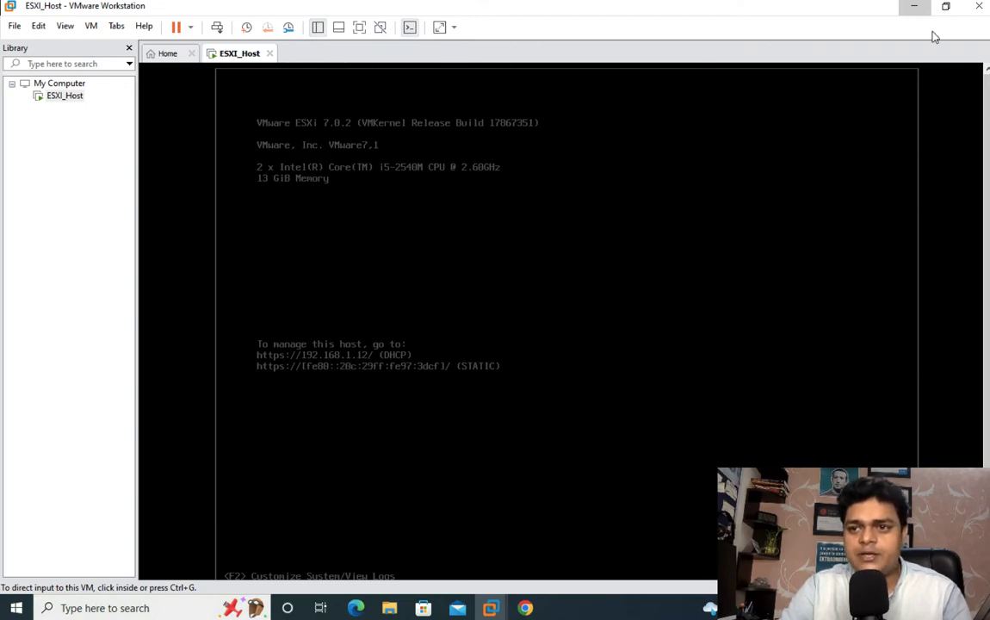
click(916, 8)
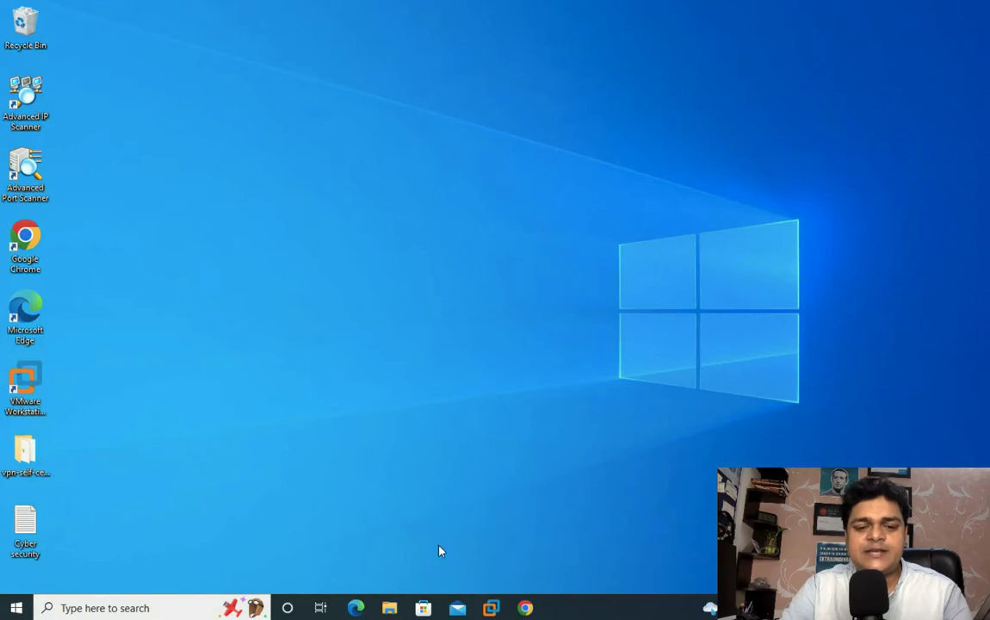
Step: Log in to the ESXi Host Client at 192.168.1.12 as root with its password
click(525, 608)
click(74, 12)
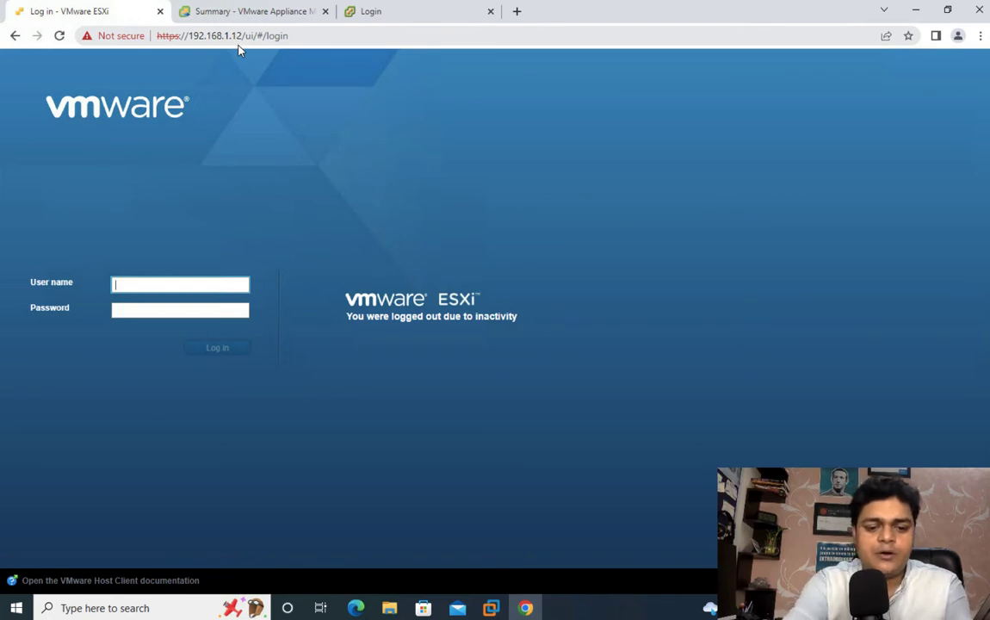
text(root)
key(Tab)
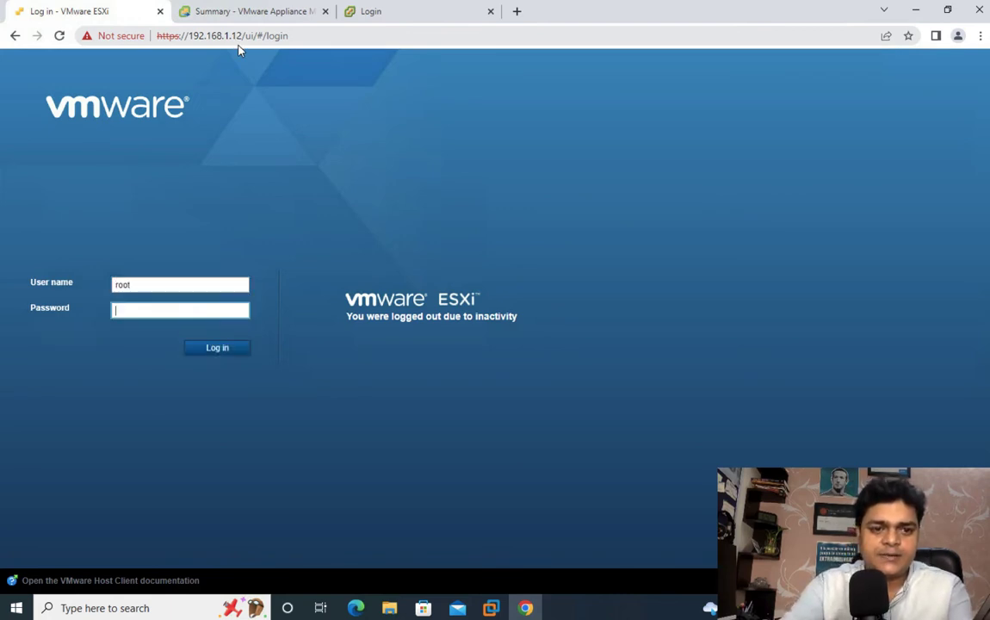
text(••••••)
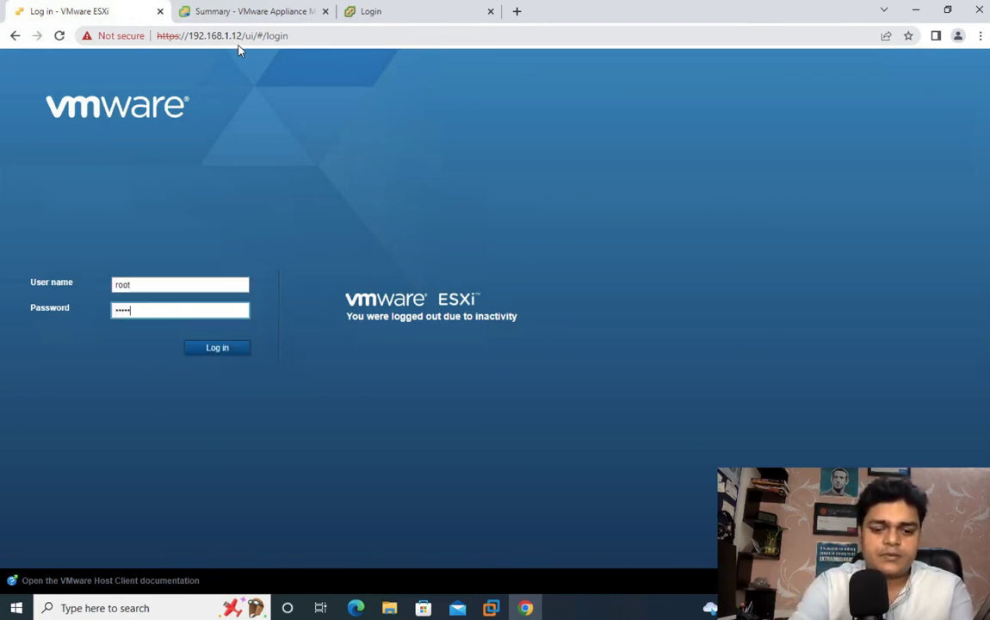
key(Return)
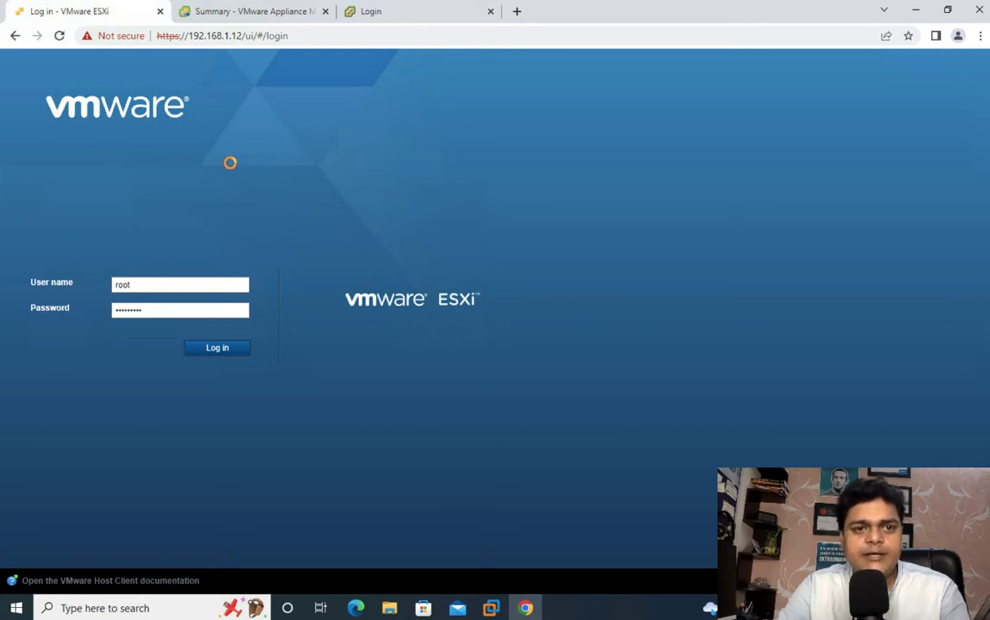
Step: View the appliance's Monitor and Access pages in vCenter Server Management
click(232, 11)
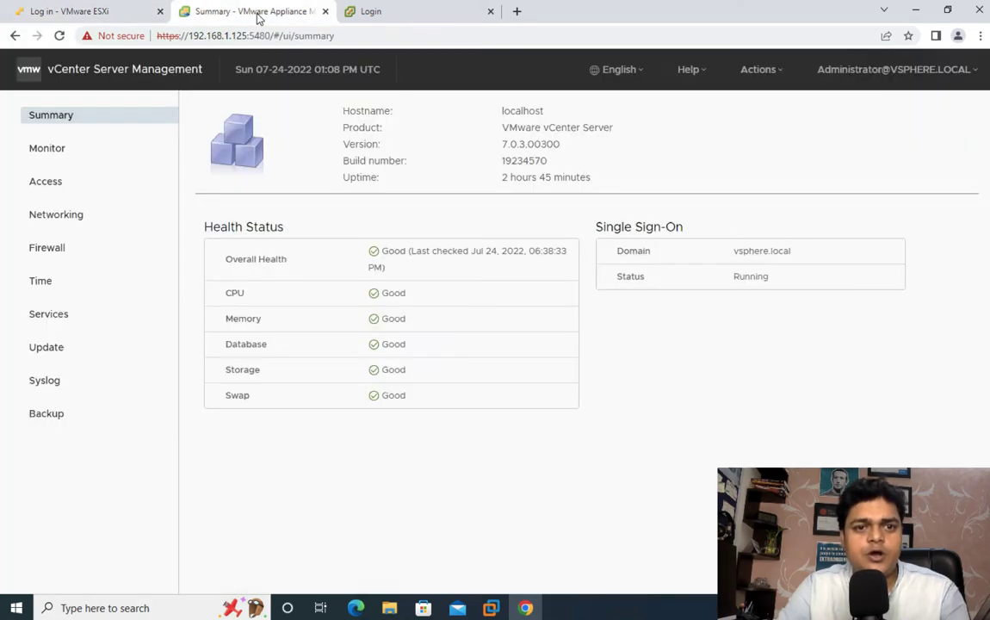
click(60, 153)
click(58, 186)
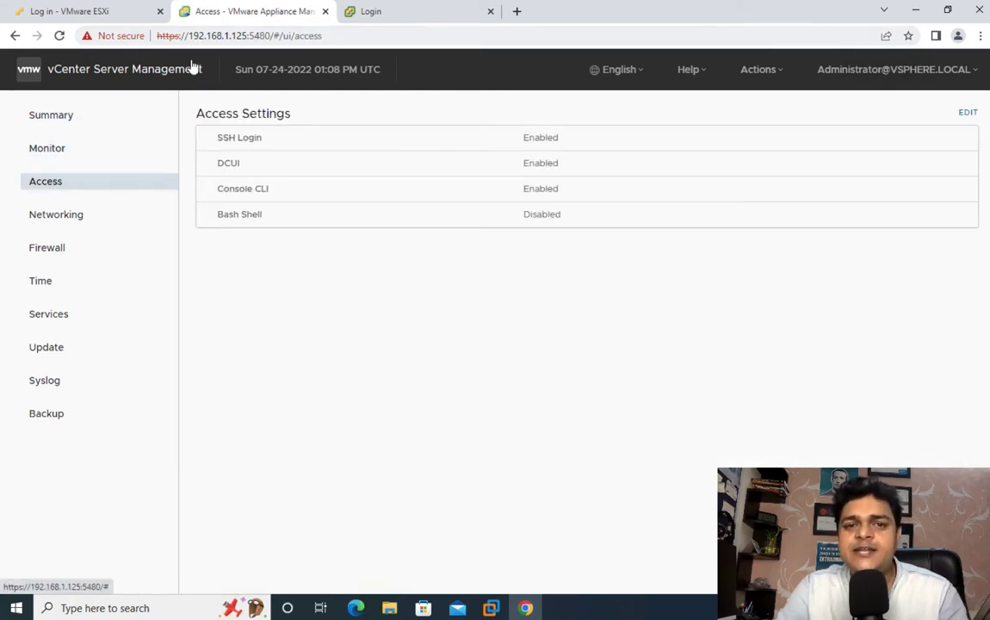
Step: Attempt a vSphere login with the saved administrator account, then close the error tab
click(399, 19)
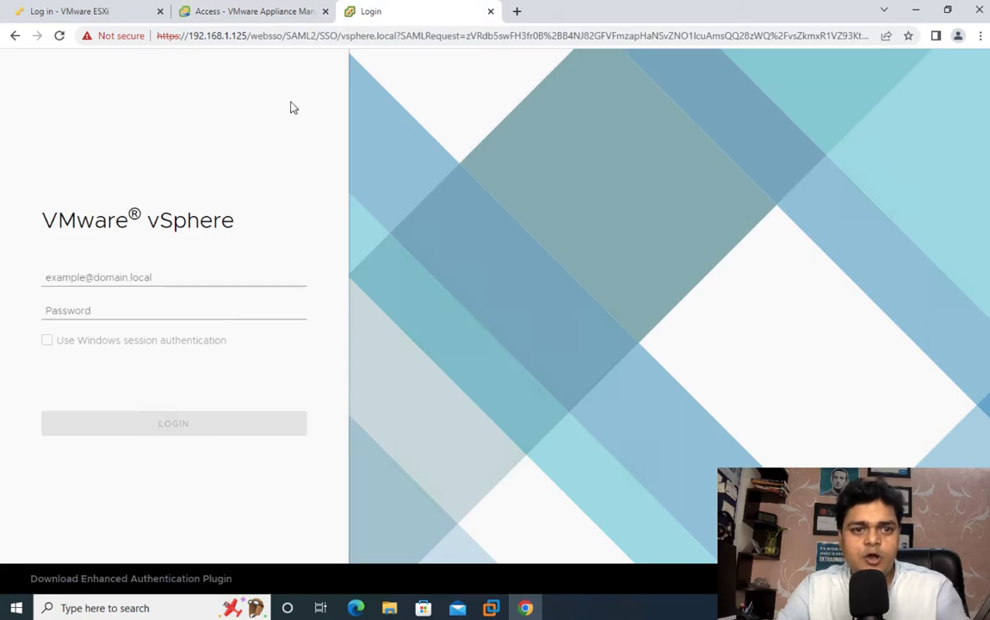
click(160, 273)
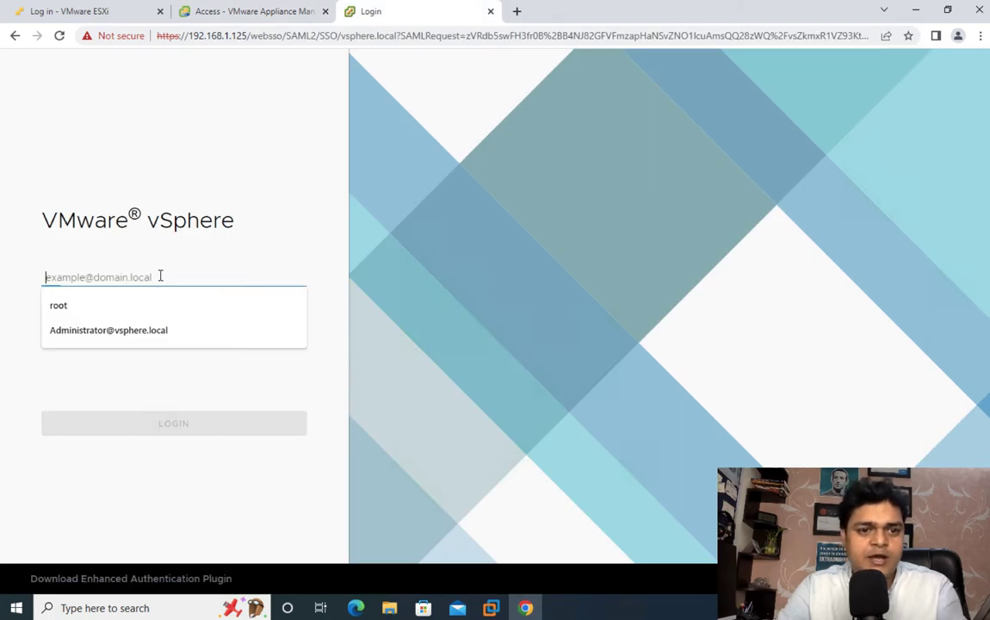
click(131, 328)
click(122, 310)
text(•)
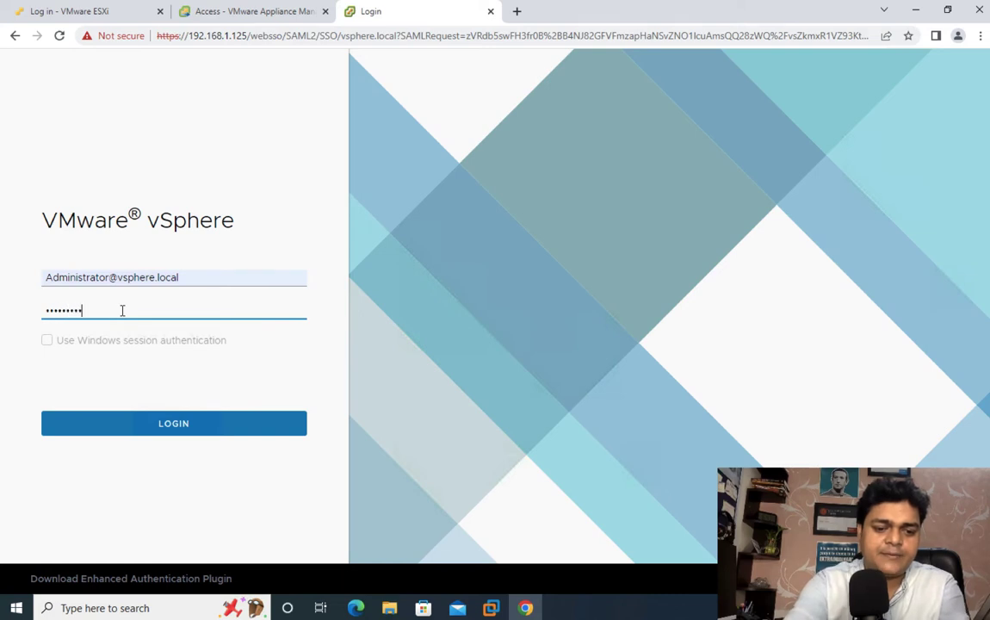
key(Return)
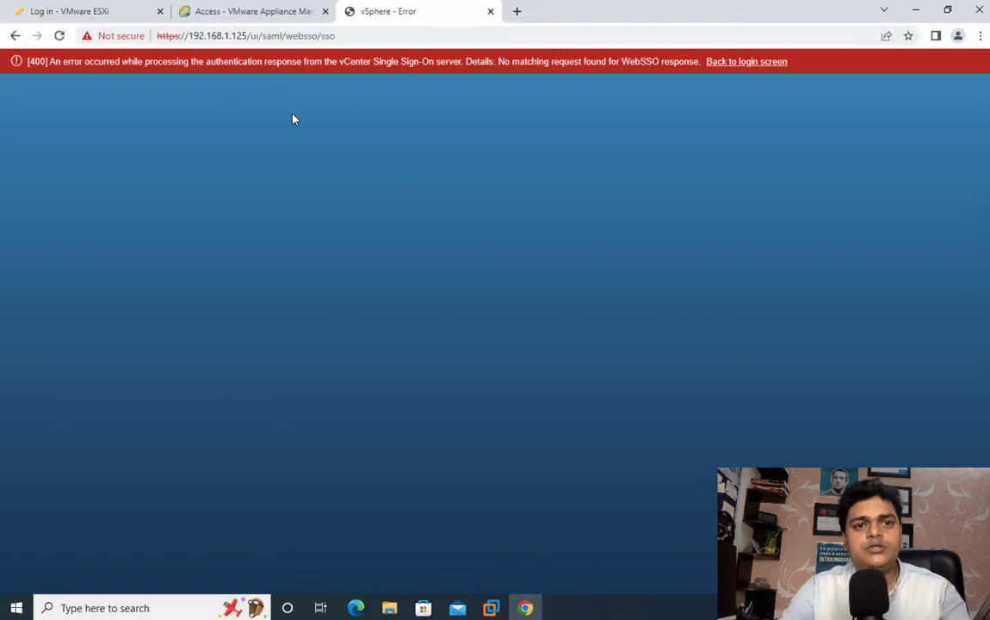
click(490, 11)
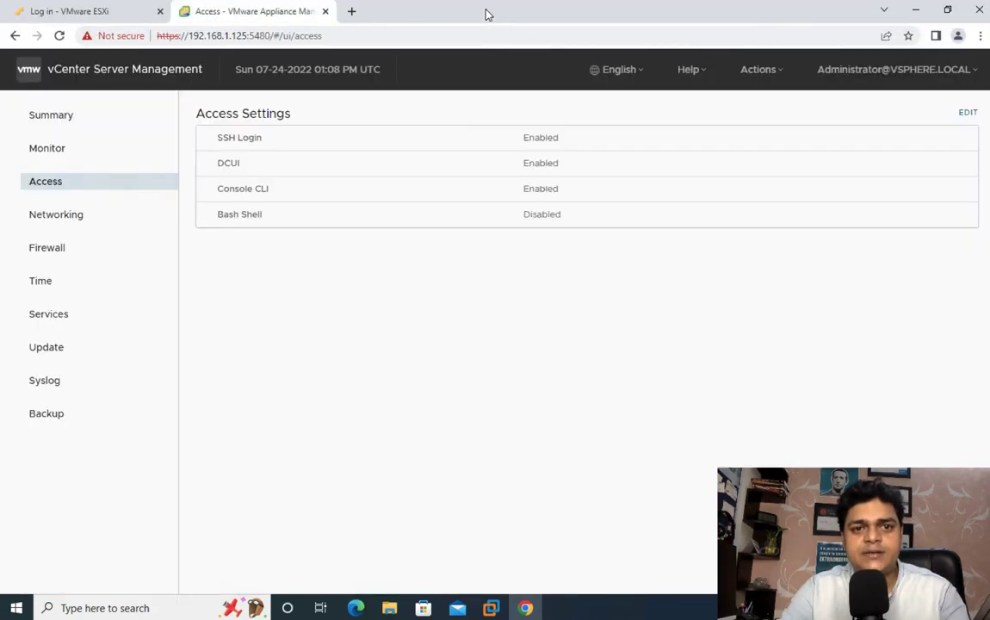
Step: Return to the appliance Summary page and check the address 192.168.1.125:5480
click(48, 120)
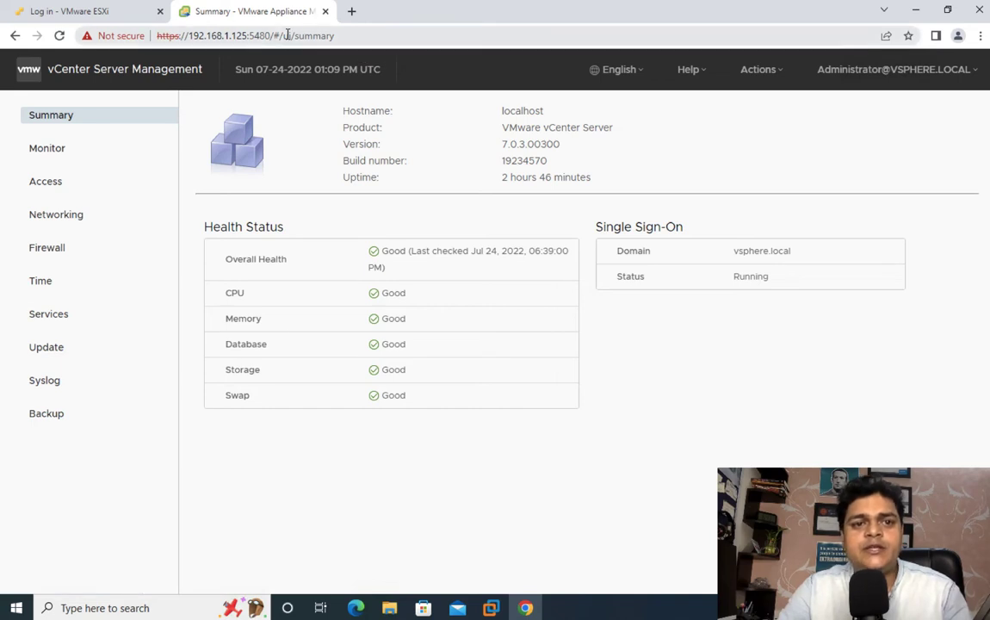
drag(272, 35, 181, 35)
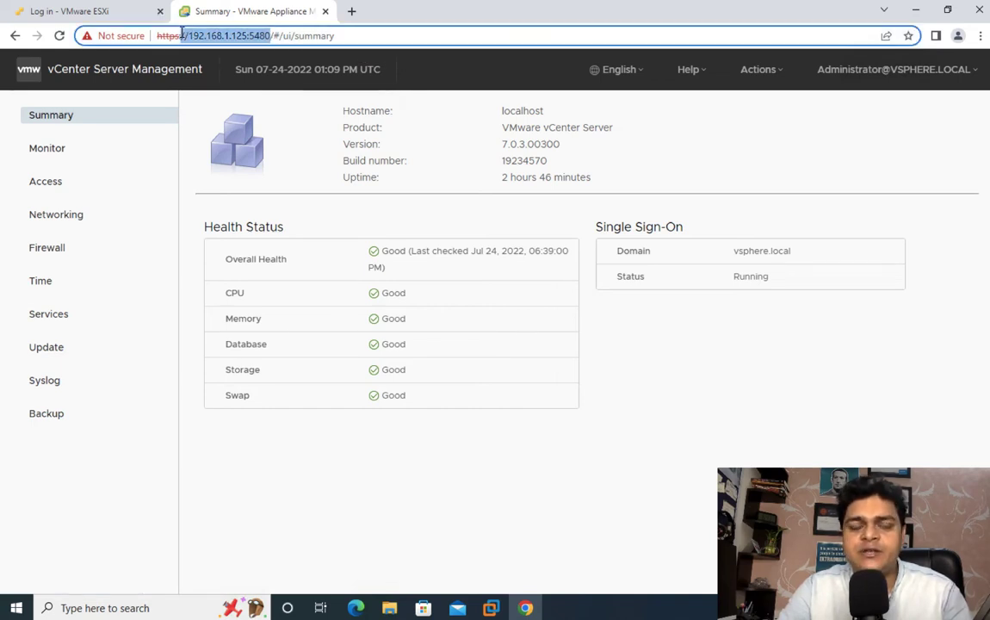
click(248, 36)
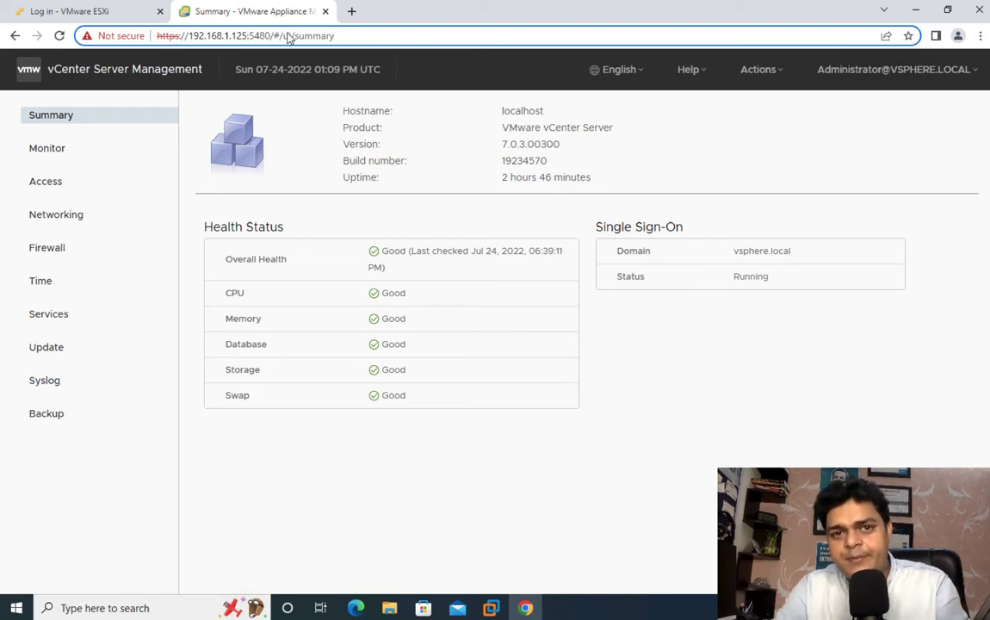
Step: Open 192.168.1.125:443 in a new tab and launch the HTML5 vSphere Client
click(351, 13)
text(192.1)
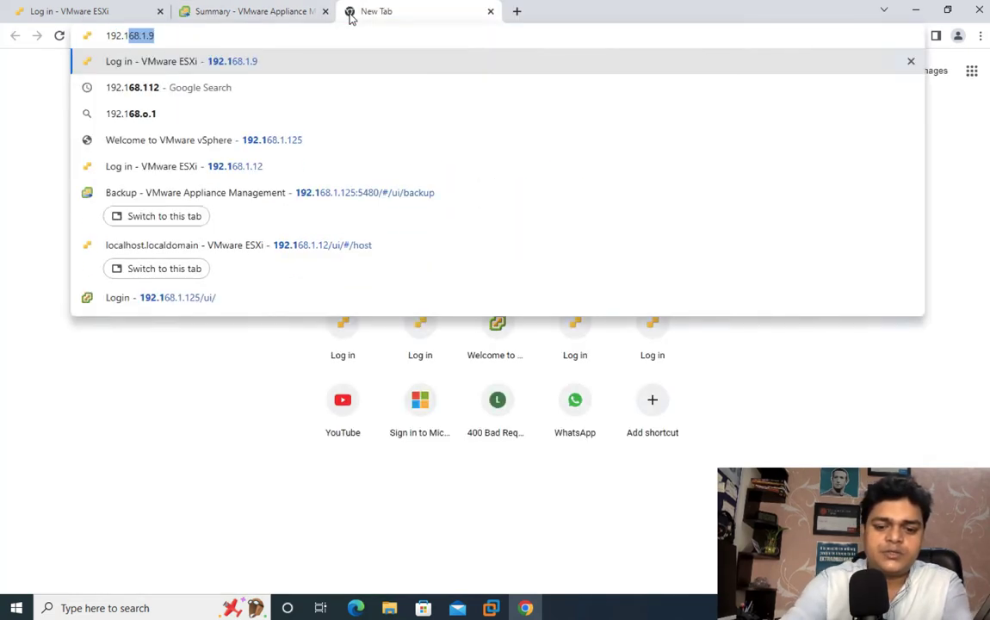
text(68.1.1)
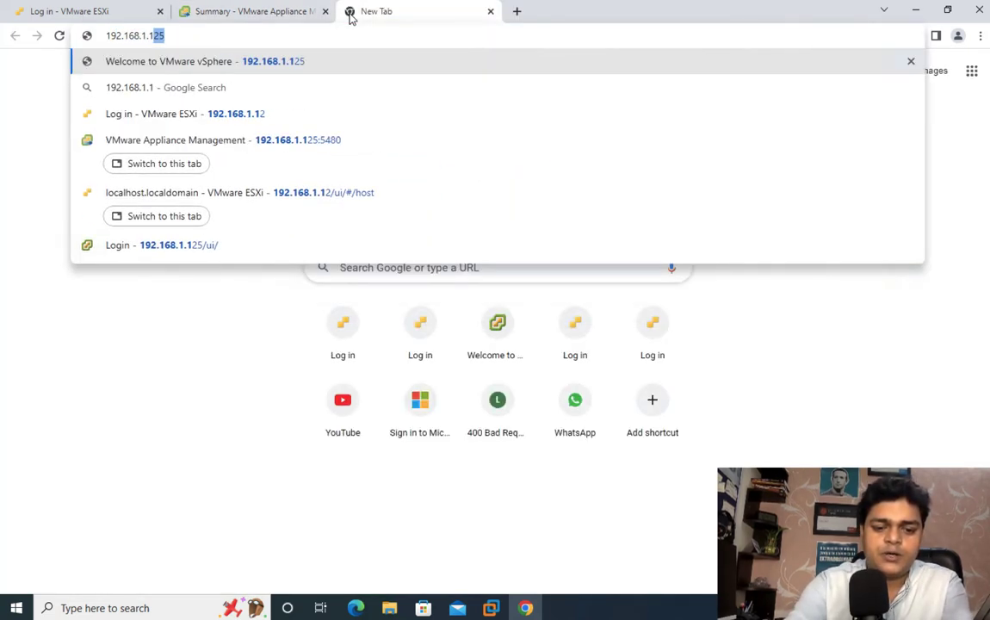
text(25:)
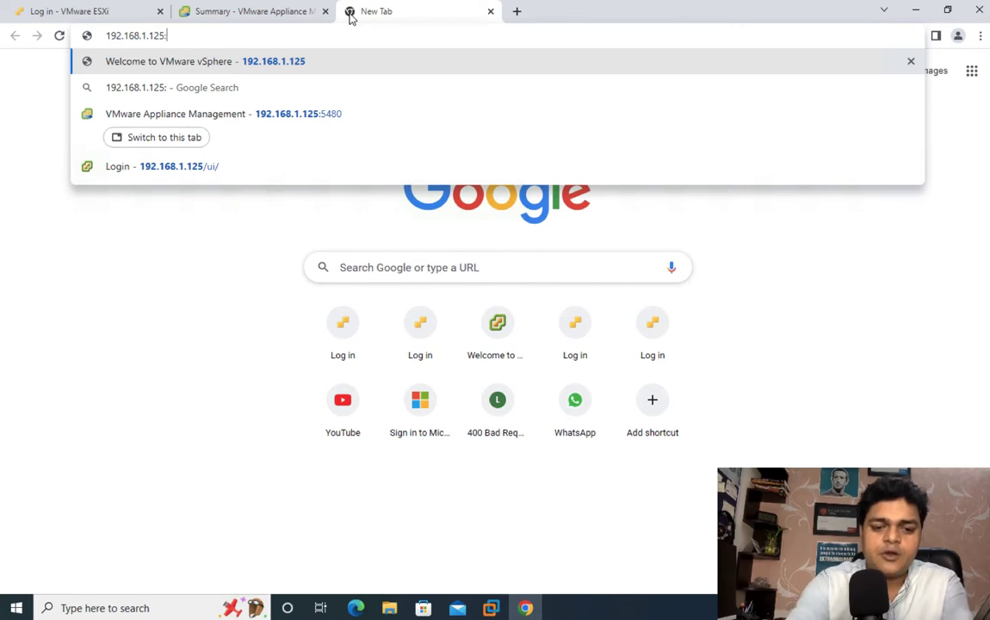
text(443)
key(Return)
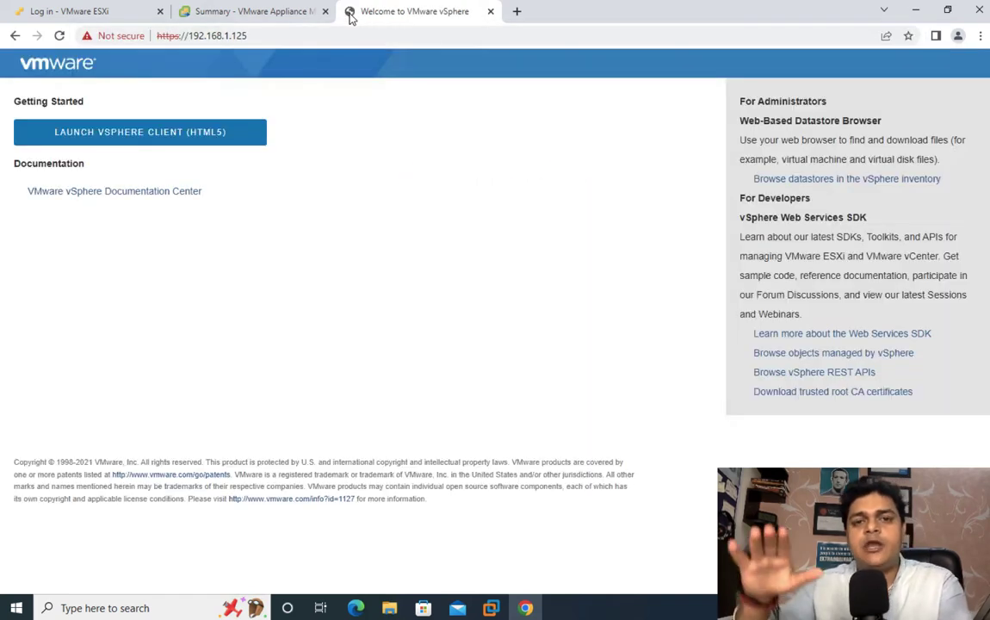
click(192, 132)
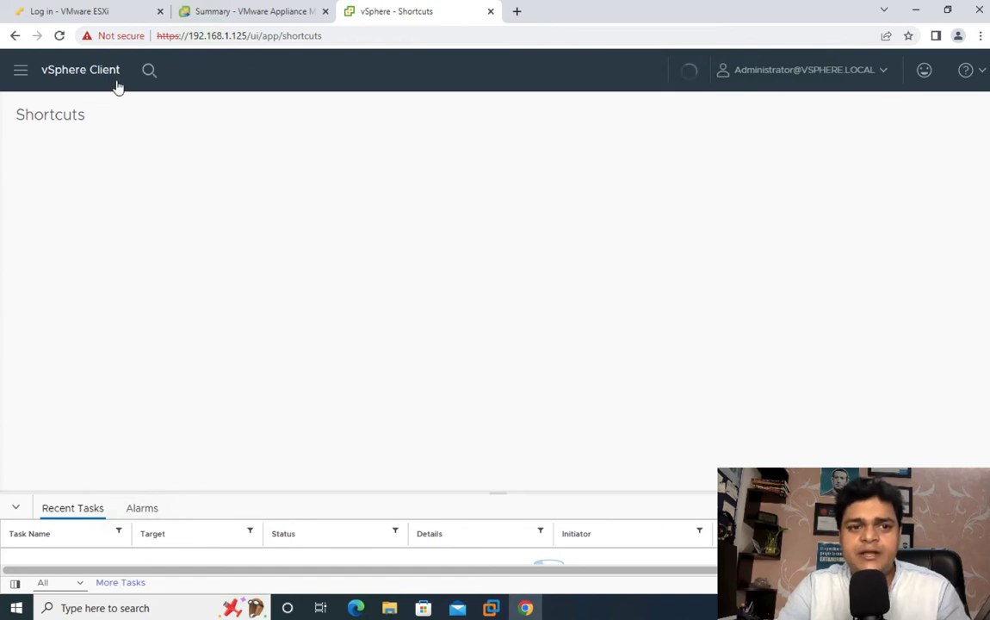
Step: Let the vSphere Client Shortcuts page load, ending on the appliance Summary tab
click(277, 18)
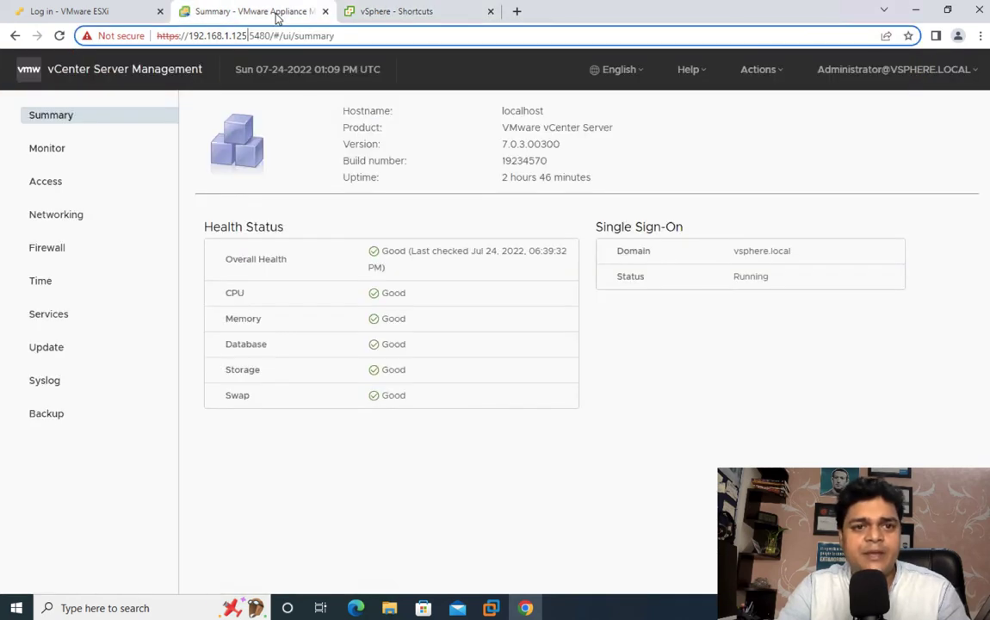
click(397, 15)
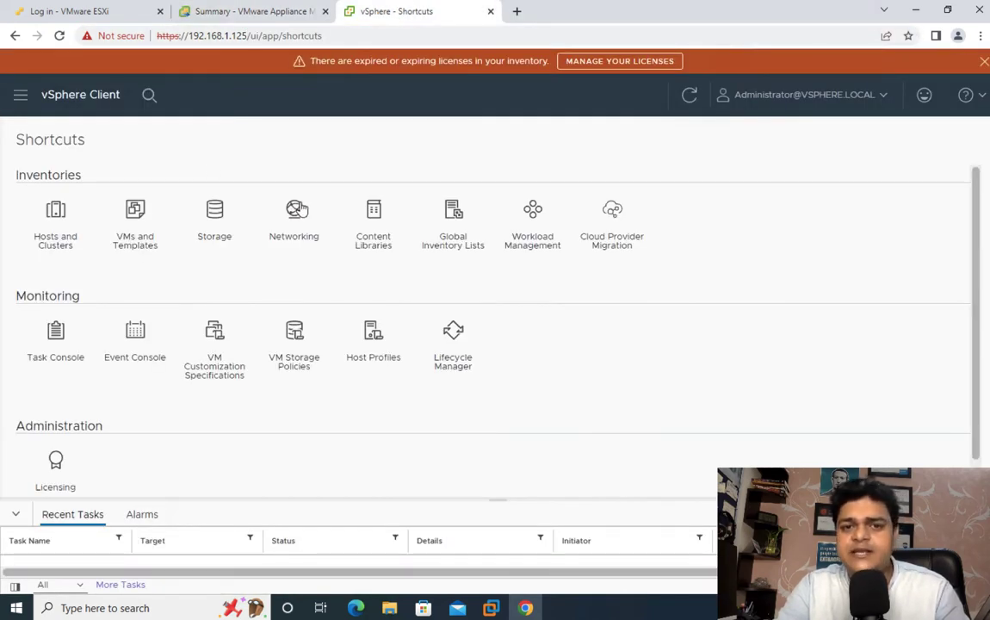
click(258, 12)
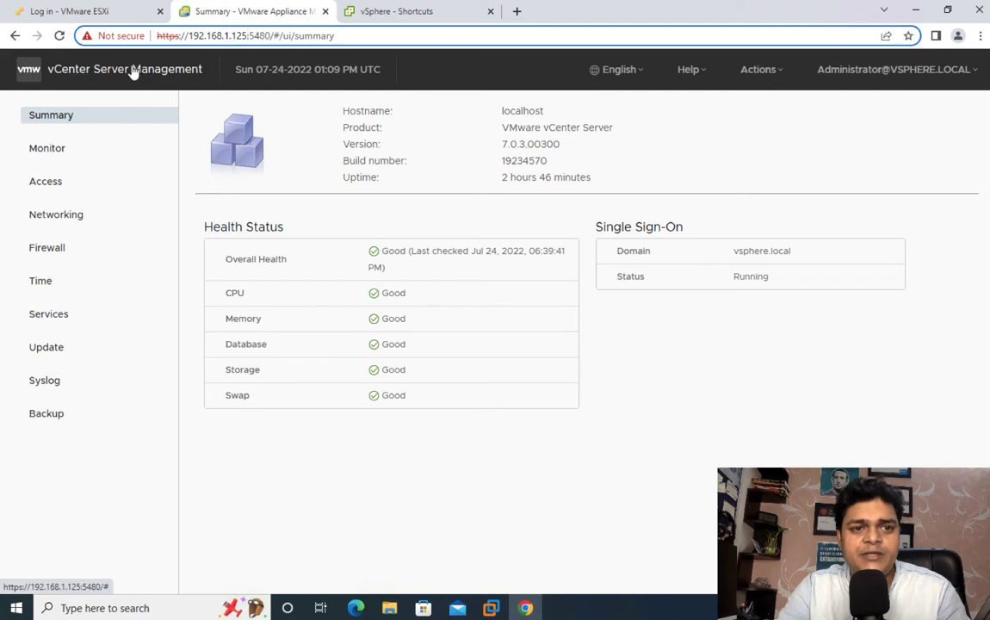
Step: Open the appliance Backup page, note the supported backup protocols, and minimize the browser
click(47, 420)
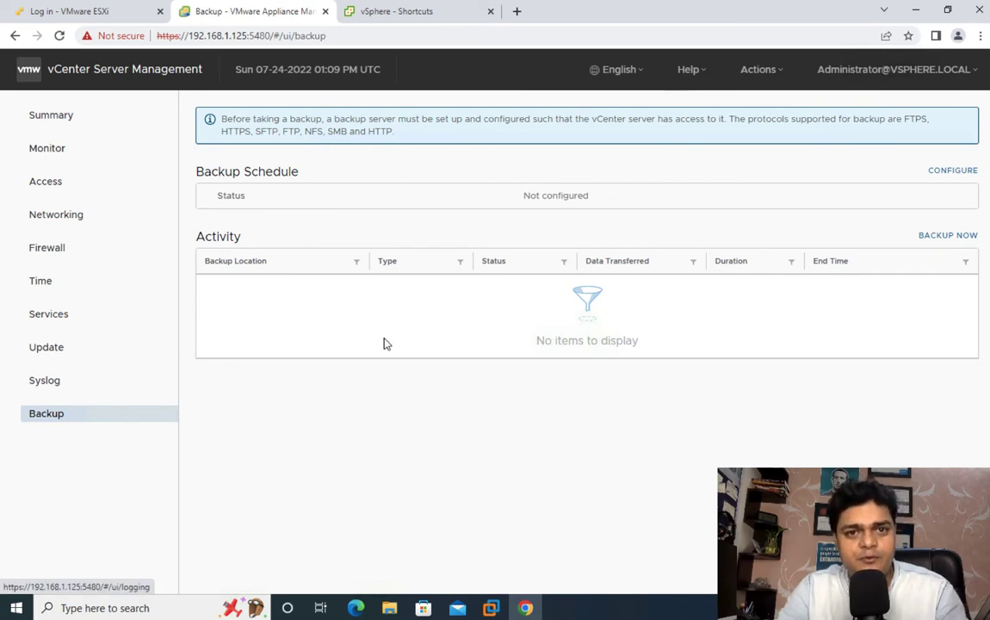
click(426, 11)
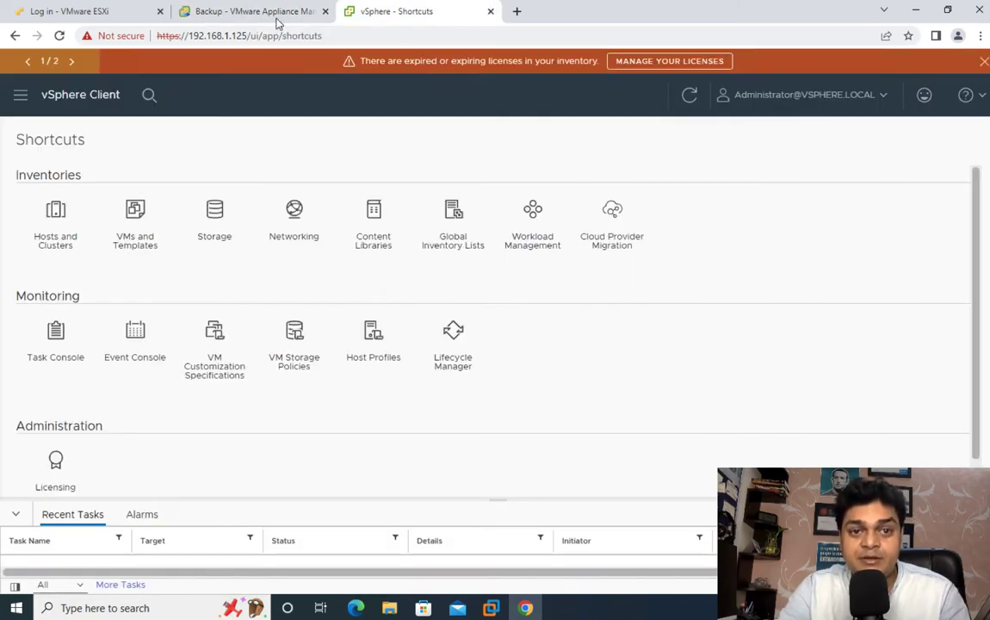
click(228, 14)
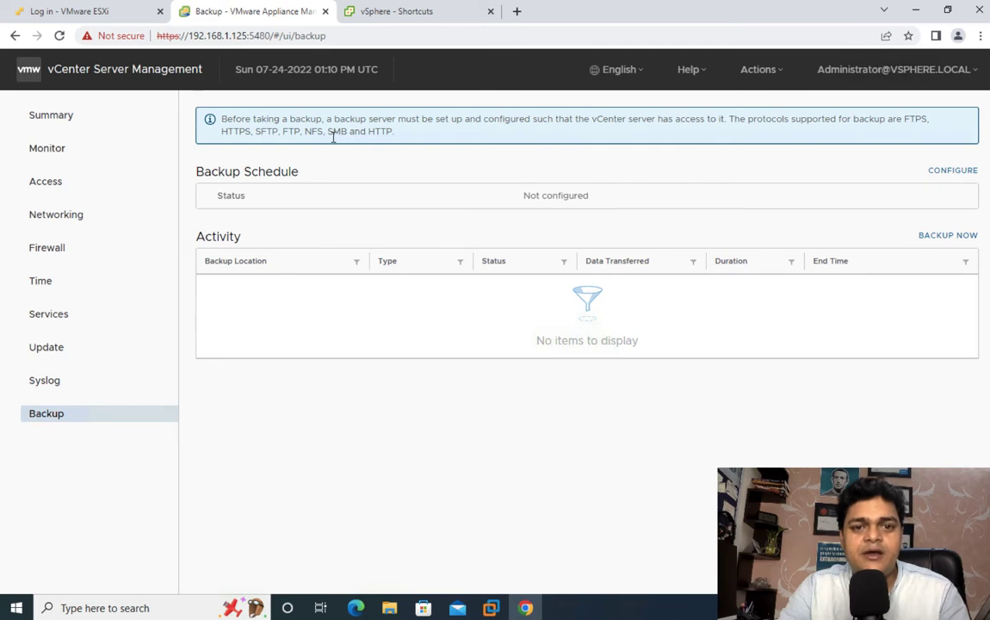
drag(314, 134, 508, 129)
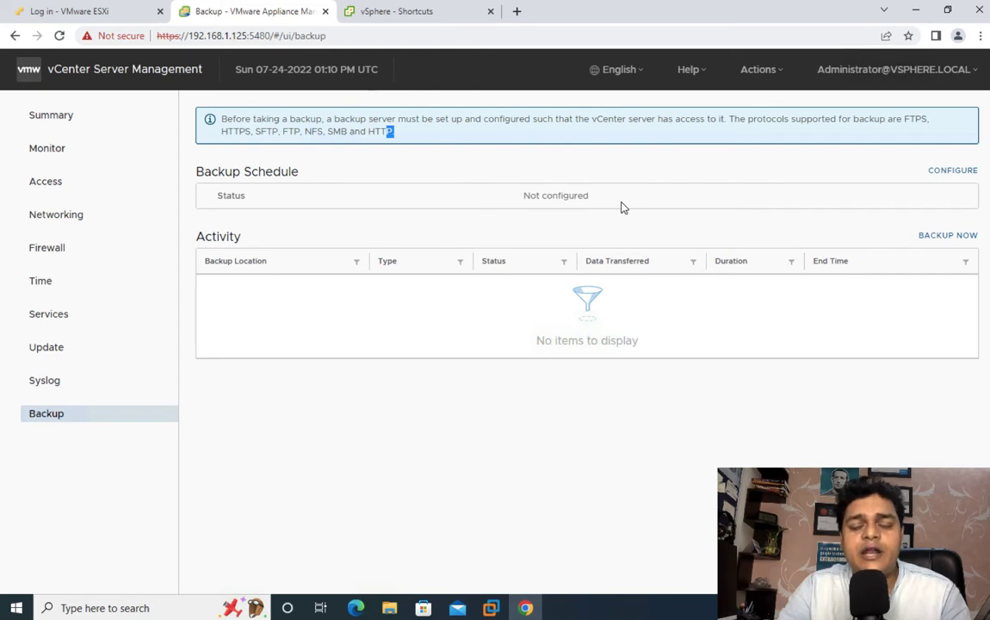
click(912, 13)
Step: Connect to the Workstation remote desktop, accept its certificate, and sign in with the administrator password
key(ctrl+Right)
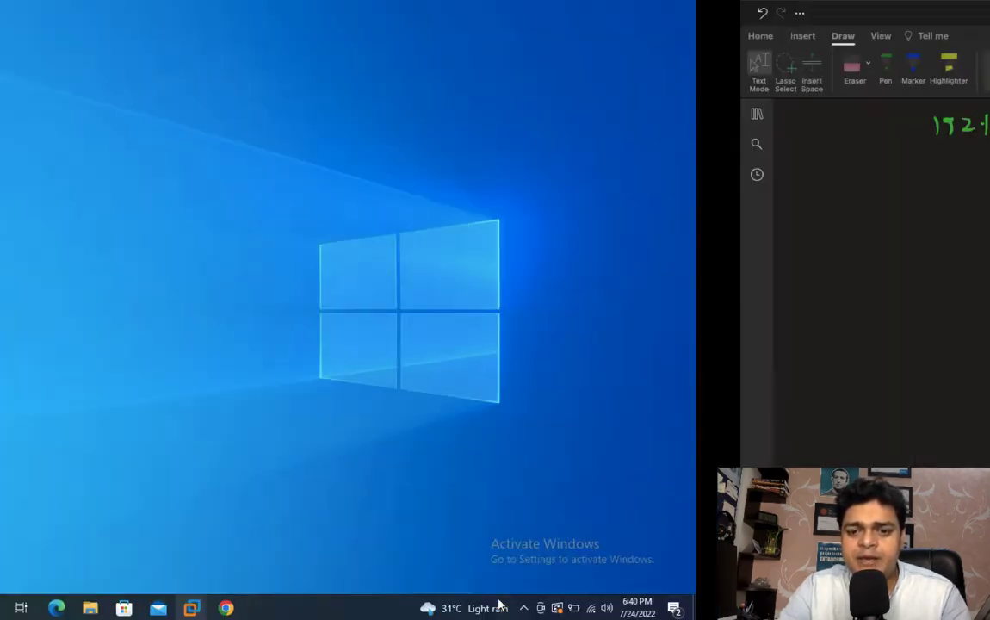
key(ctrl+Left)
key(ctrl+Left)
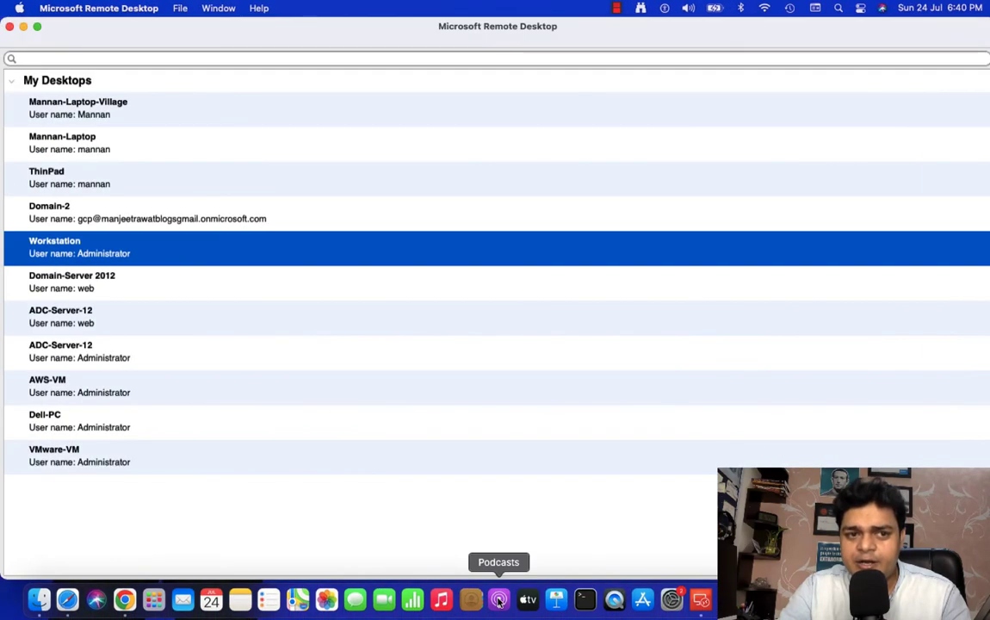
double_click(84, 244)
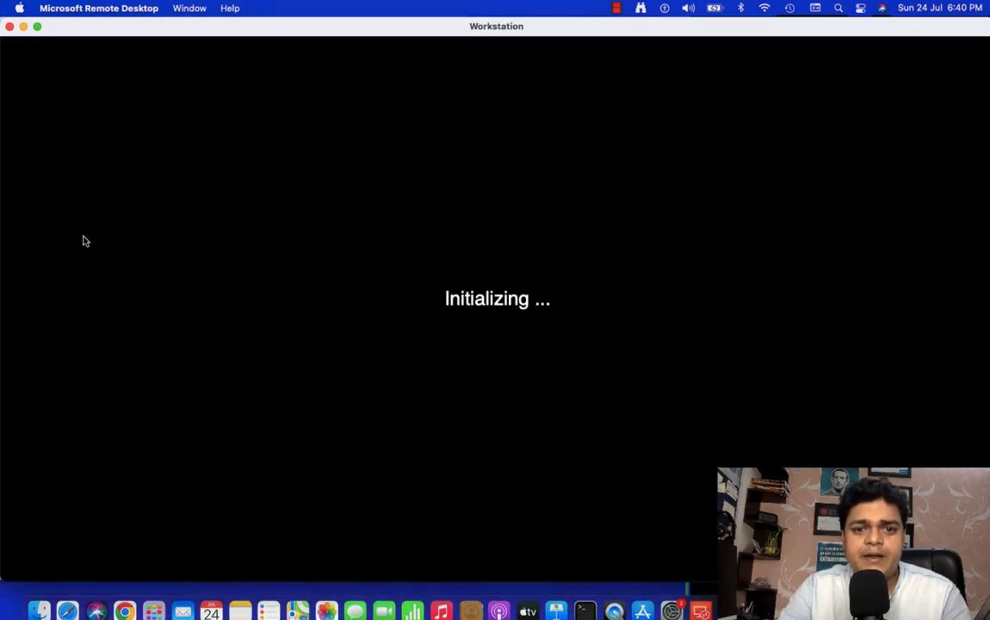
click(653, 240)
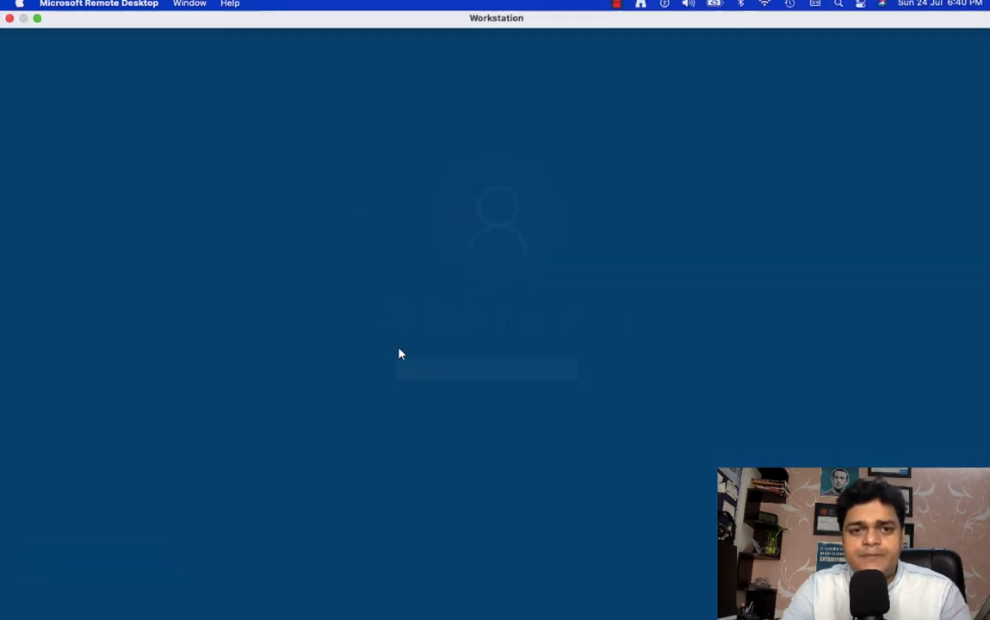
text(••)
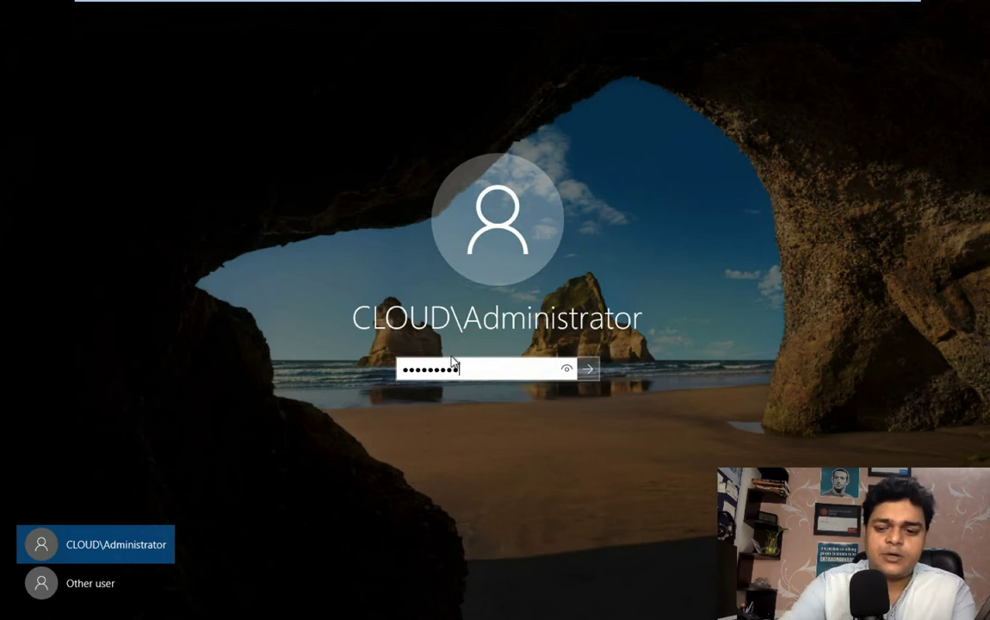
key(Return)
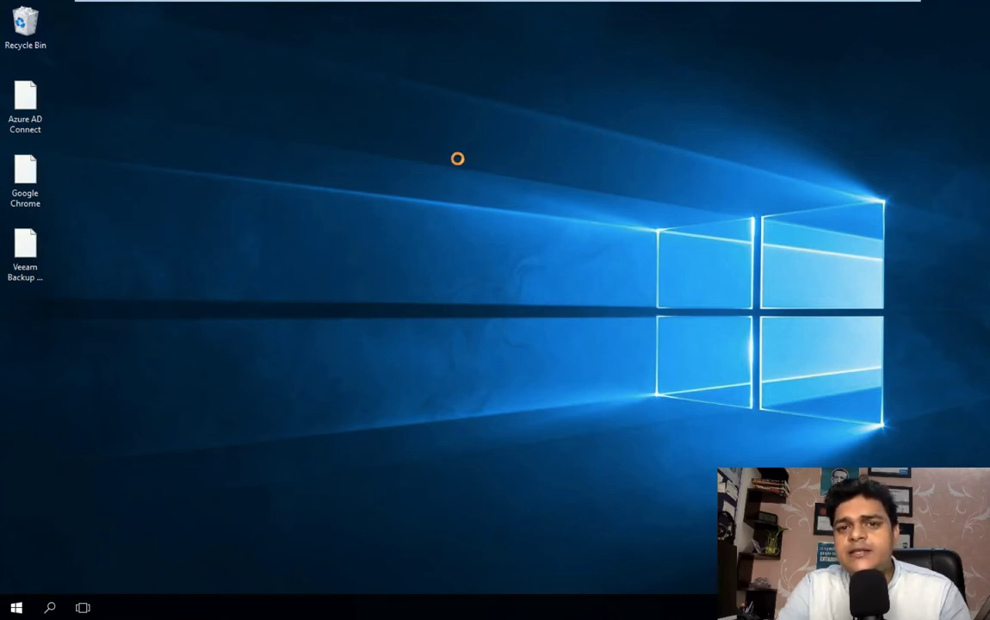
Step: Refresh the desktop and cancel the unexpected-shutdown report
right_click(417, 129)
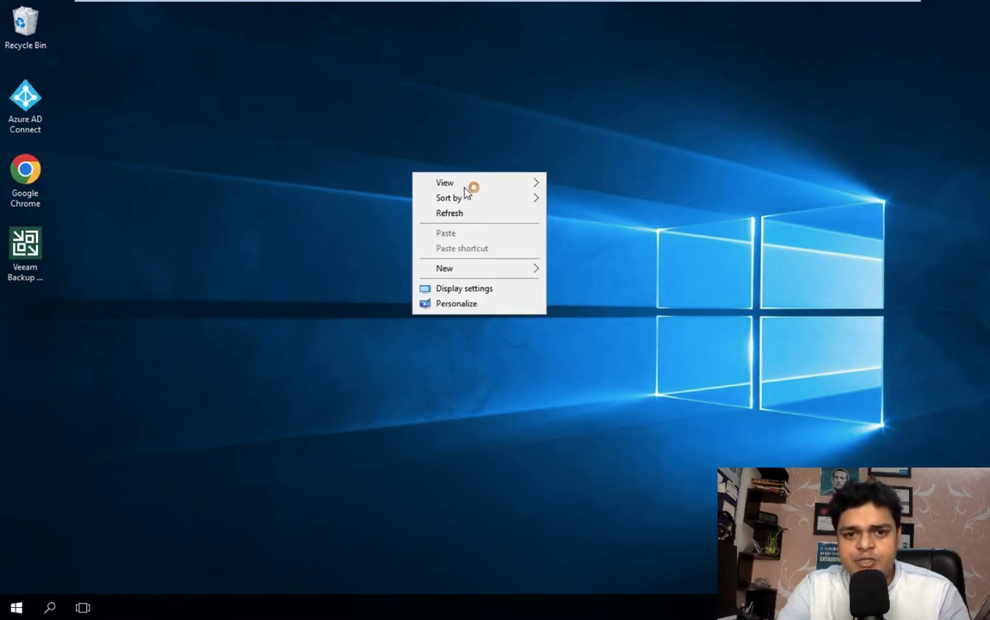
click(461, 169)
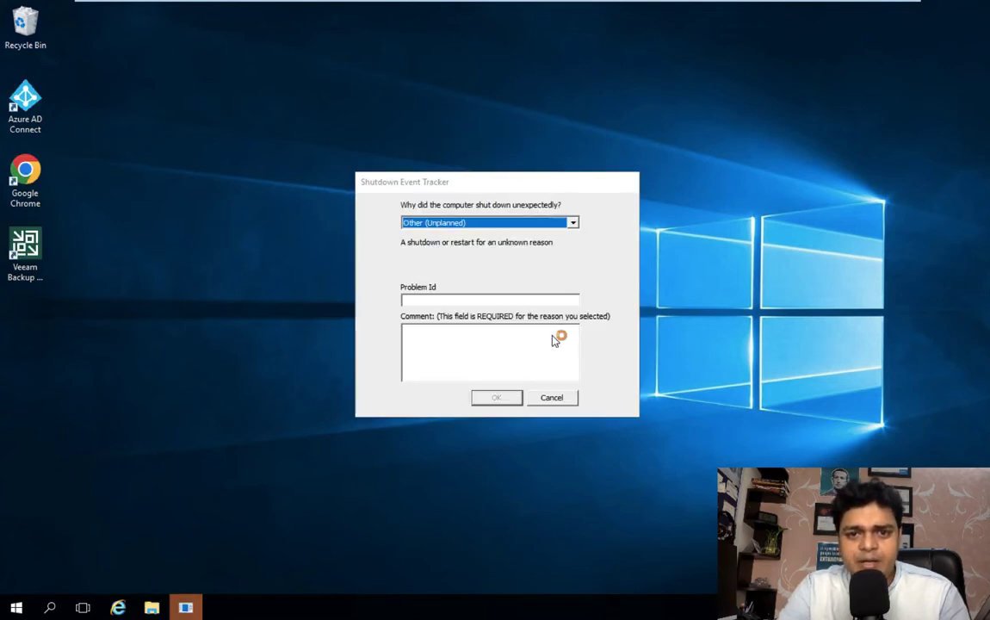
click(553, 398)
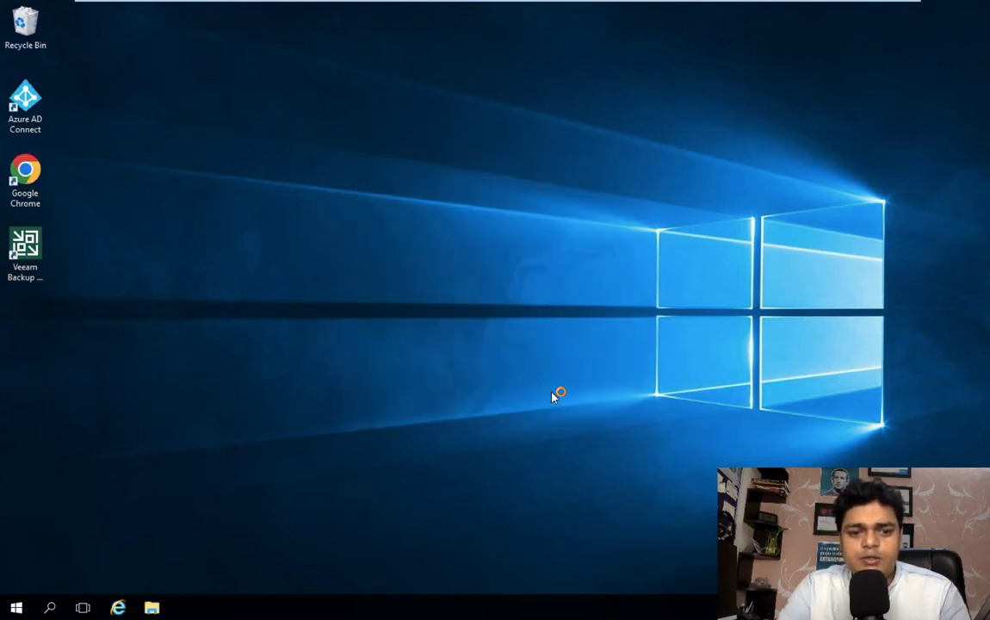
Step: Launch Server Manager from the Start menu
click(17, 608)
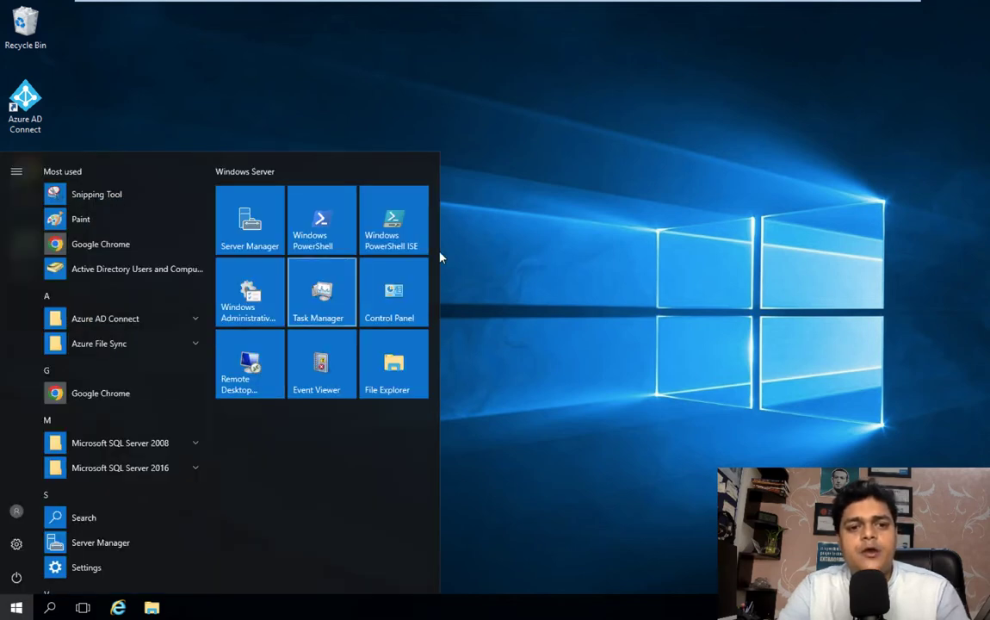
click(247, 226)
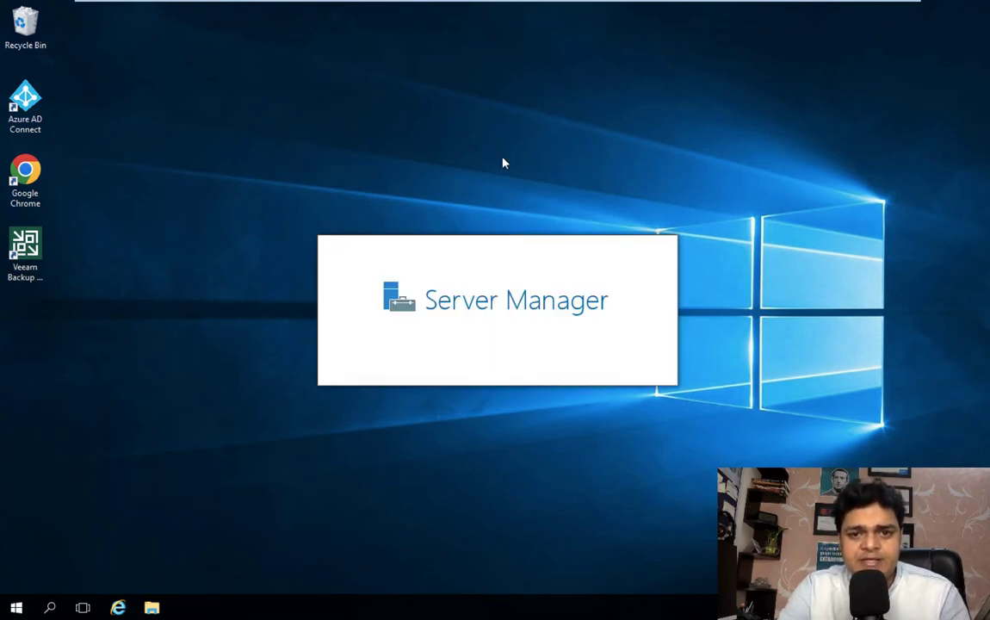
right_click(503, 162)
click(540, 197)
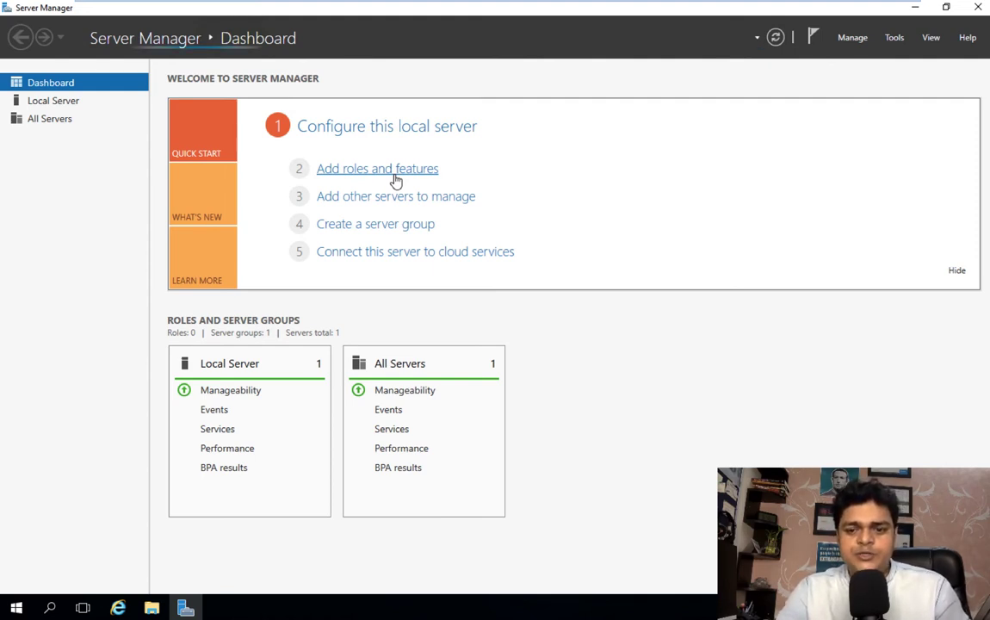
Step: Start the Add Roles and Features Wizard with role-based installation on the local server
click(395, 169)
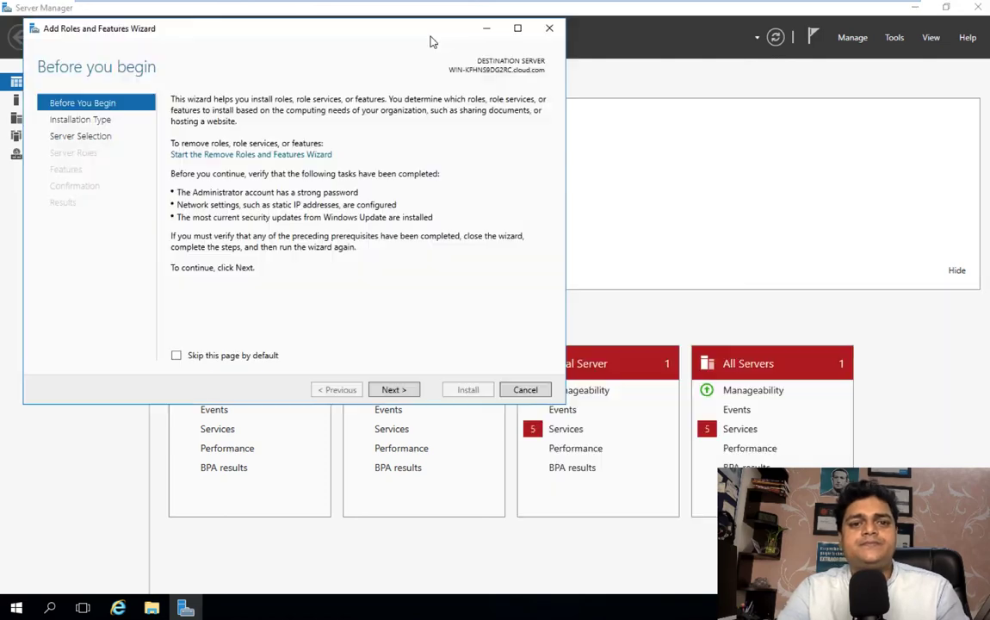
click(394, 390)
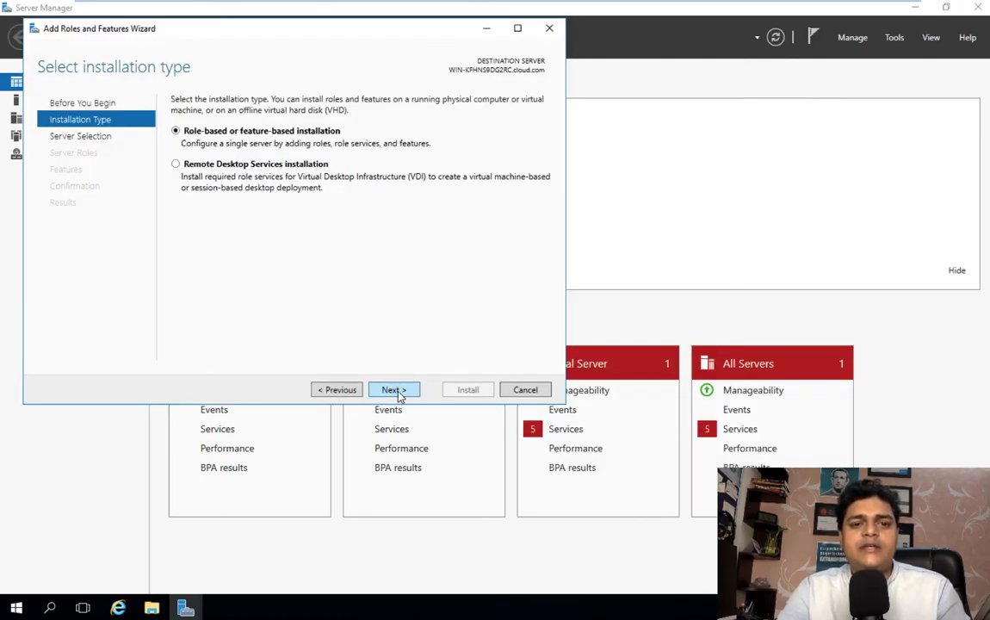
click(393, 390)
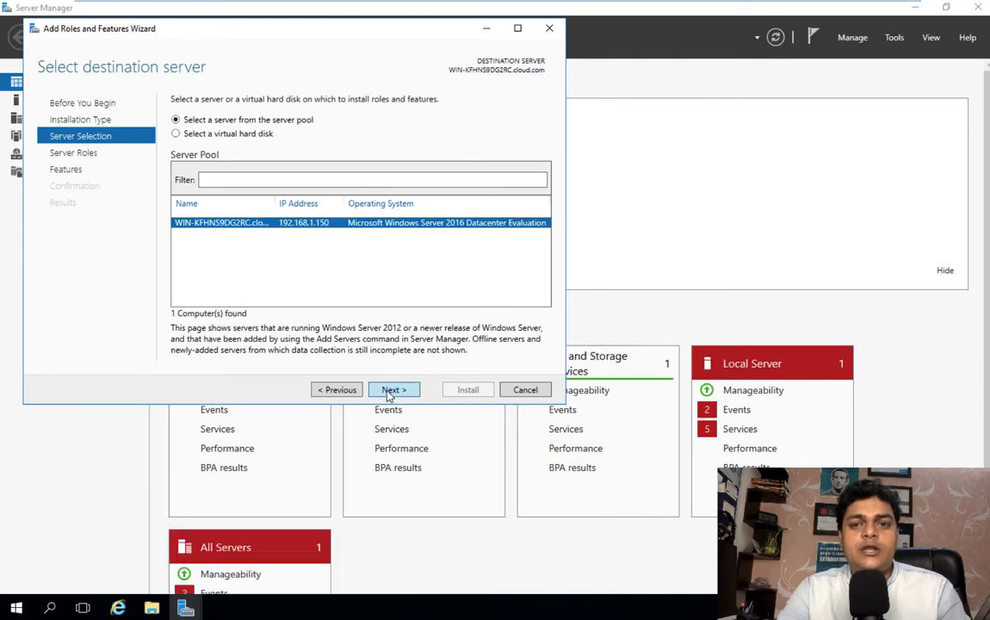
click(392, 390)
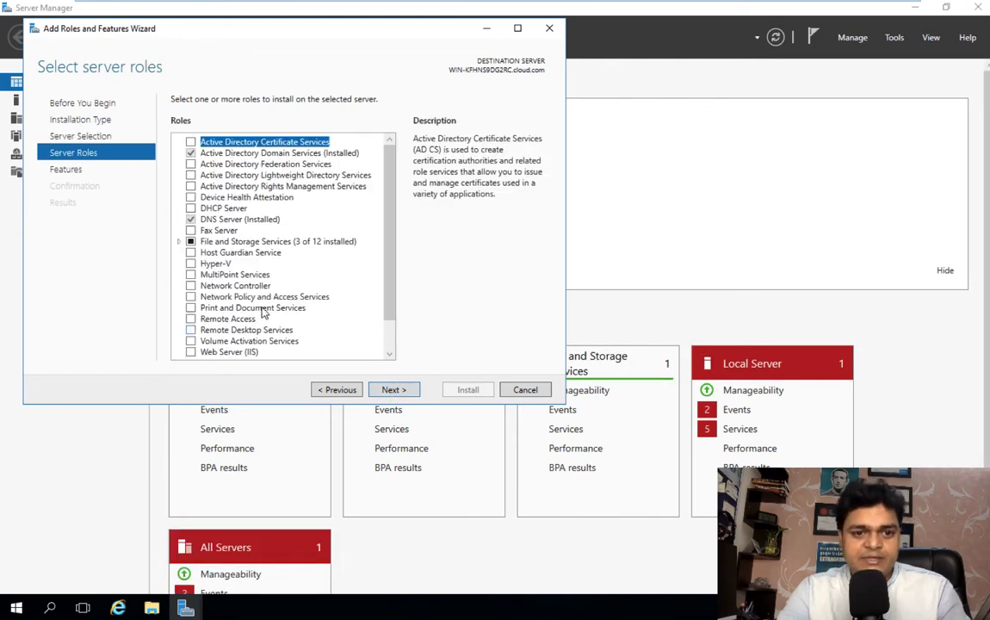
Step: Select the Web Server (IIS) role with its management tools and add no extra features
click(389, 353)
click(389, 353)
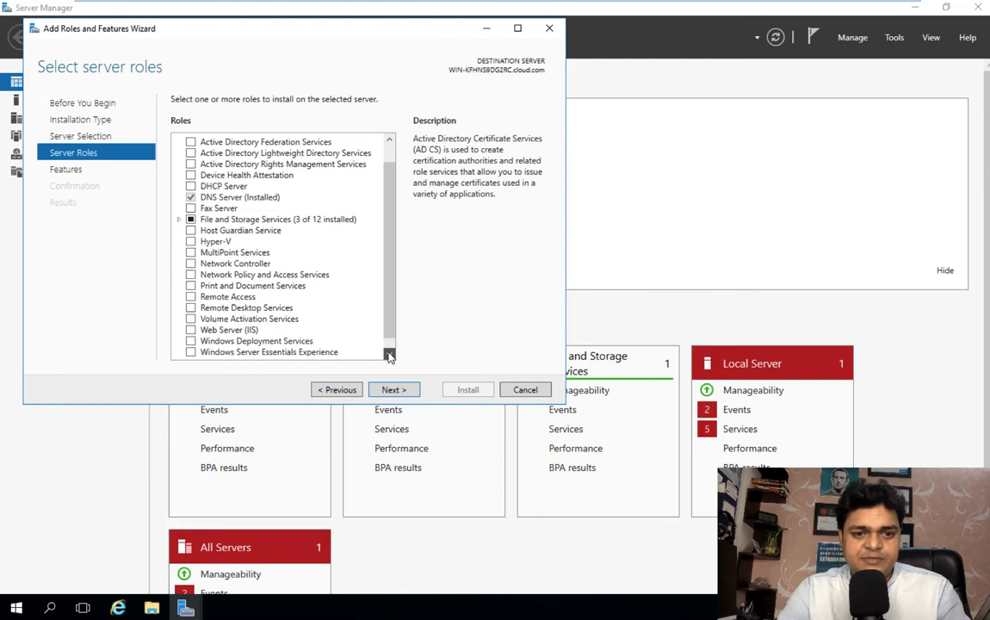
click(191, 332)
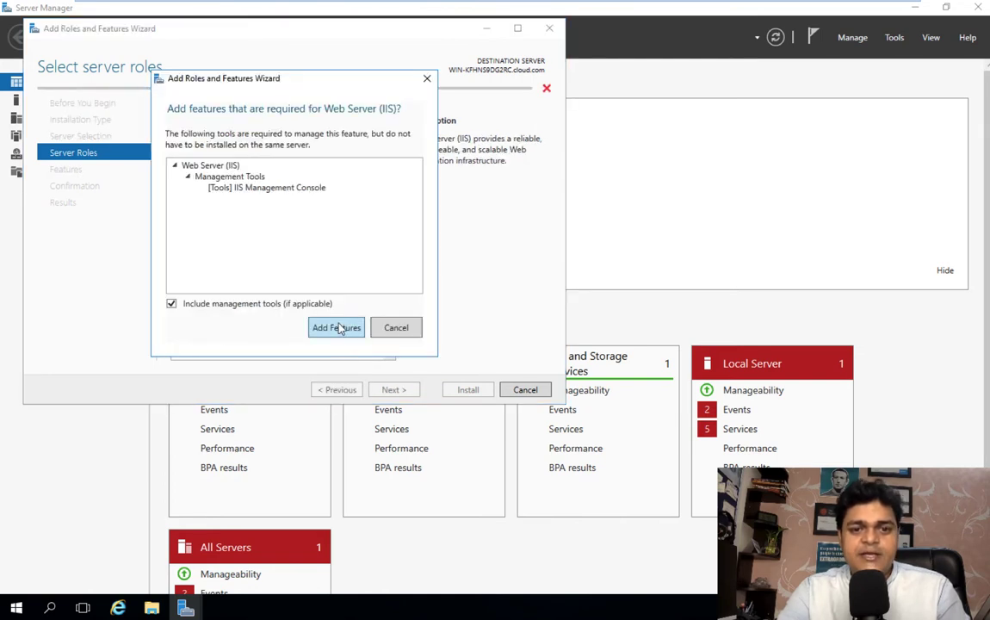
click(337, 325)
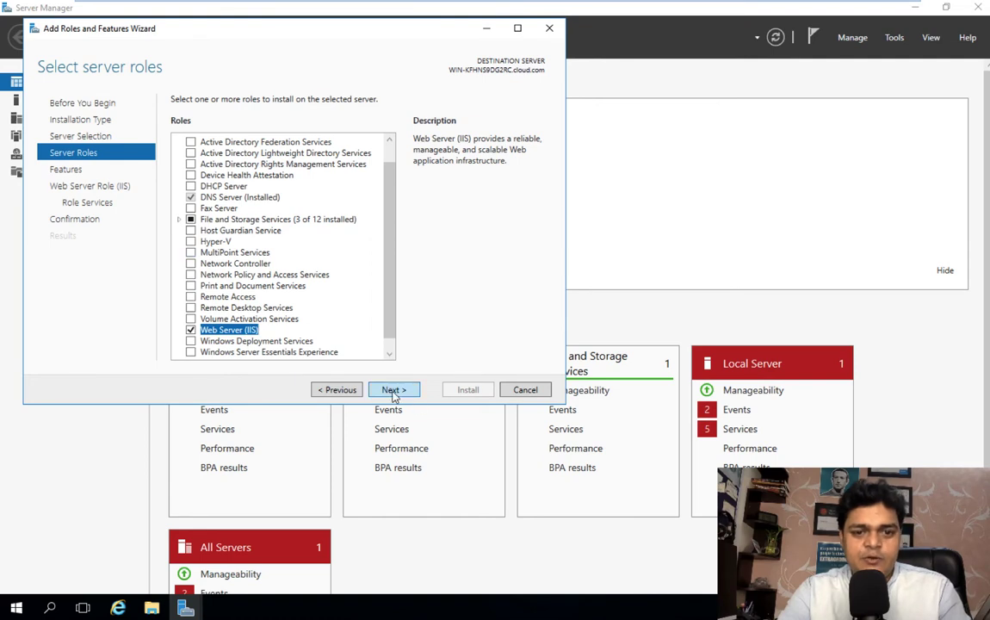
click(393, 390)
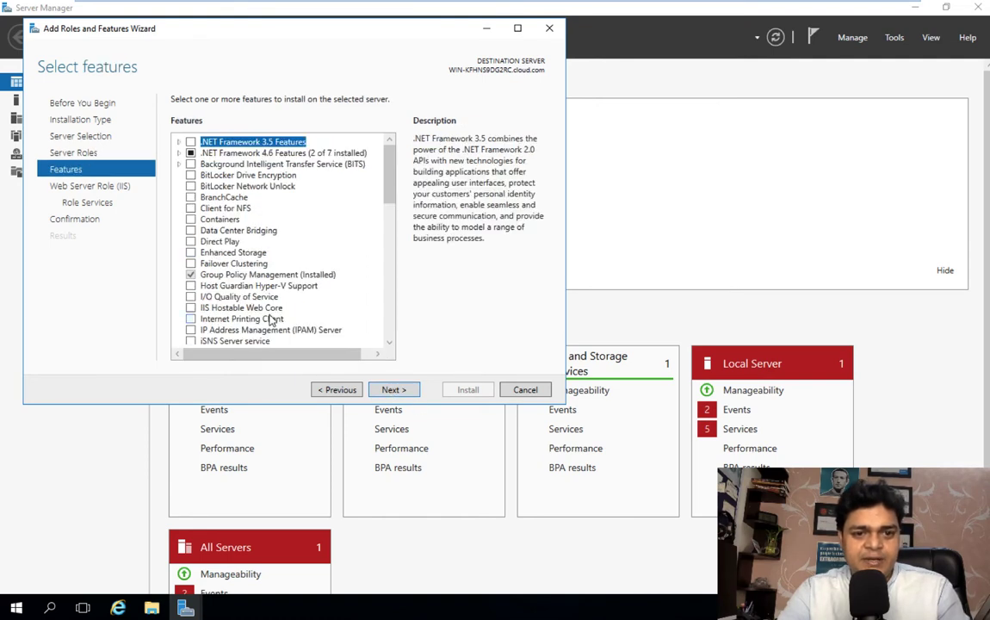
click(390, 342)
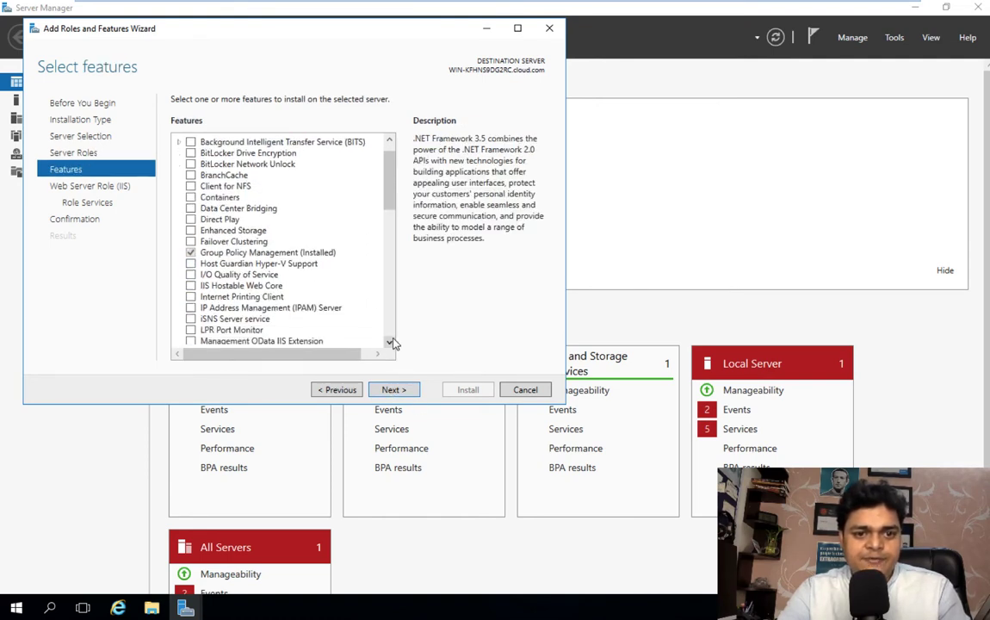
scroll(391, 342, down, 4)
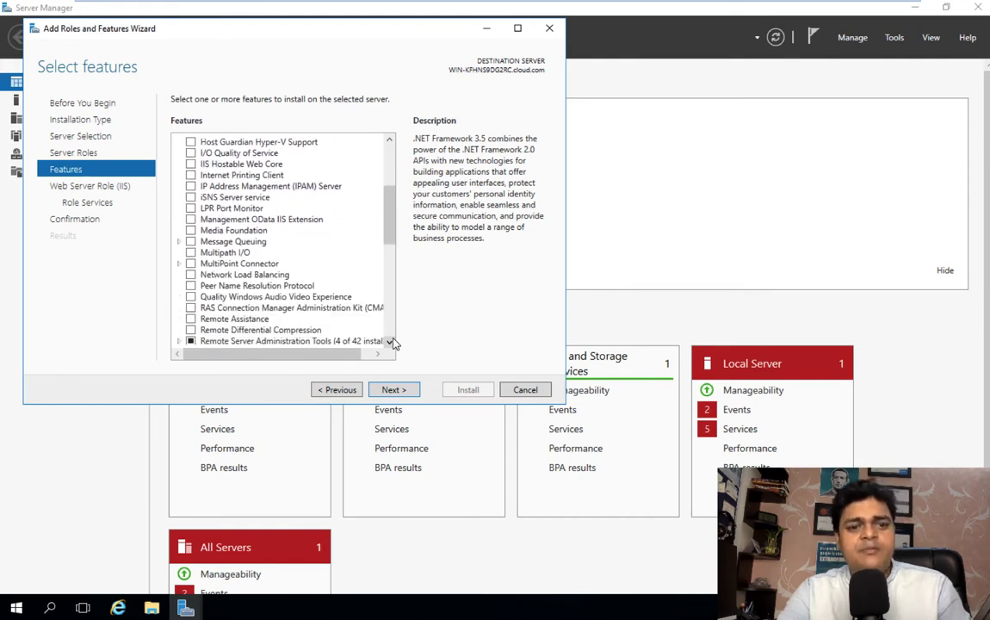
scroll(391, 343, down, 3)
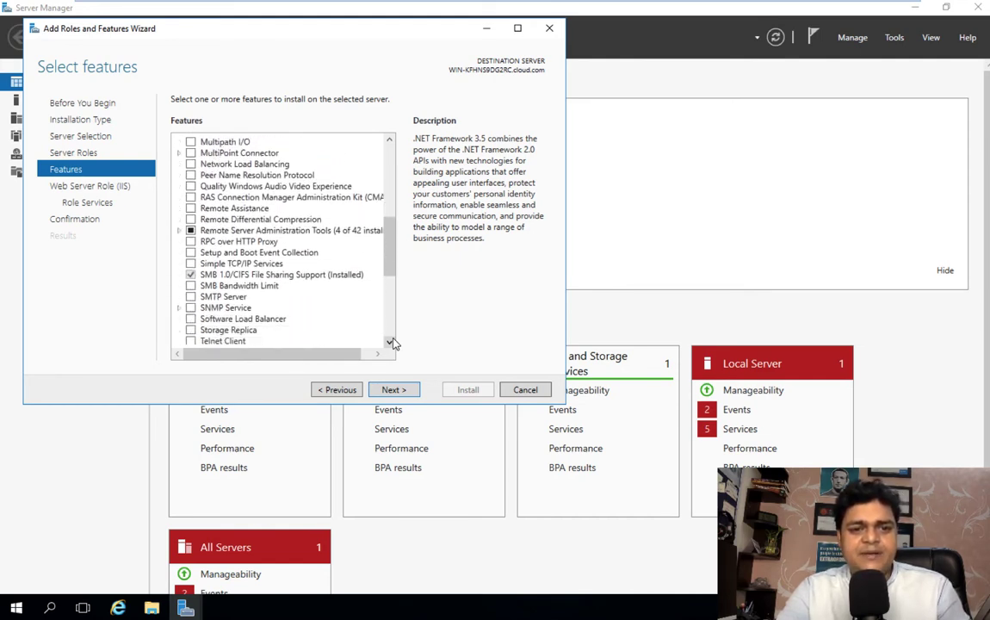
scroll(391, 343, down, 3)
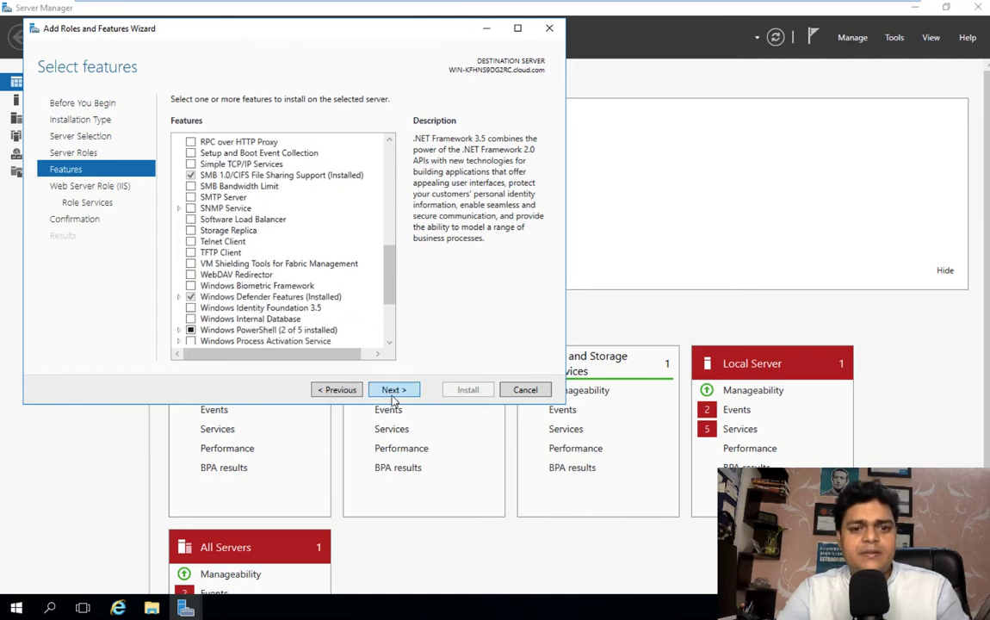
click(393, 391)
Step: Tick FTP Server with FTP Service among the IIS role services and begin the installation
click(392, 391)
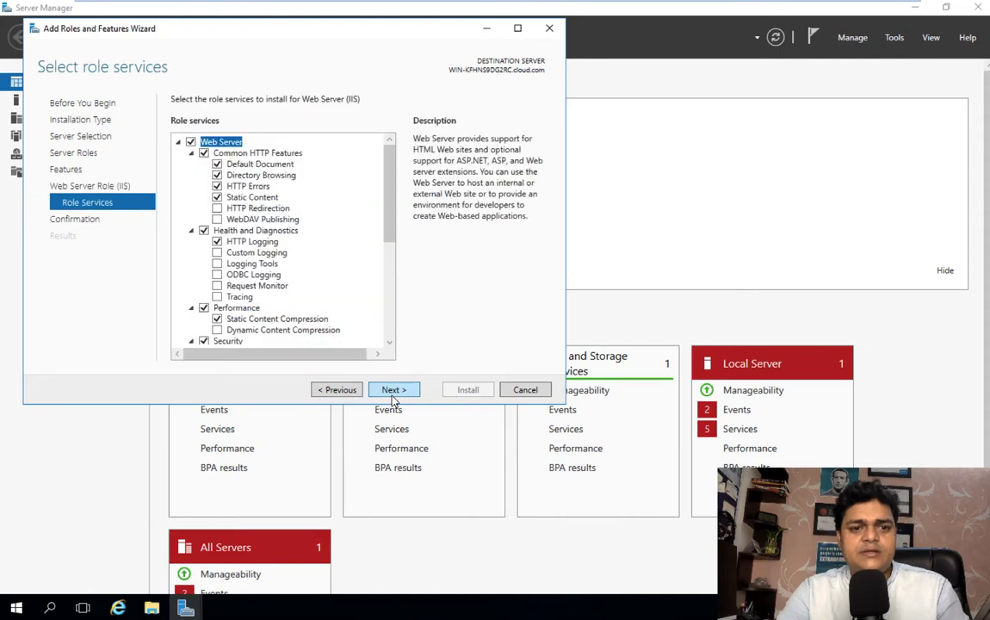
click(391, 343)
click(391, 344)
click(391, 344)
click(391, 343)
click(391, 343)
click(391, 343)
click(391, 343)
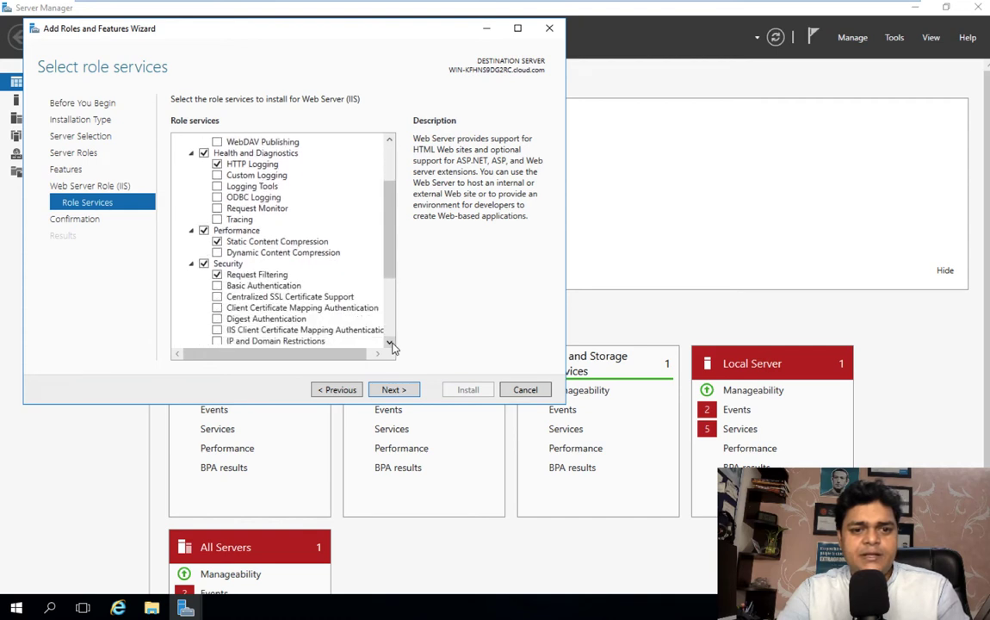
click(391, 344)
click(391, 343)
click(390, 343)
click(390, 344)
click(391, 343)
click(391, 344)
click(390, 343)
click(391, 344)
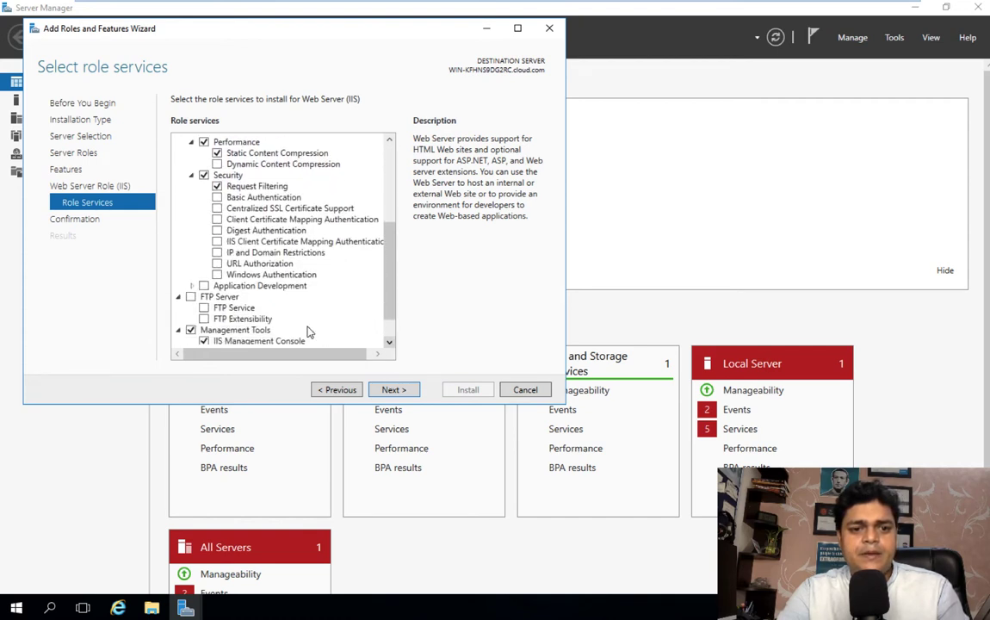
click(190, 296)
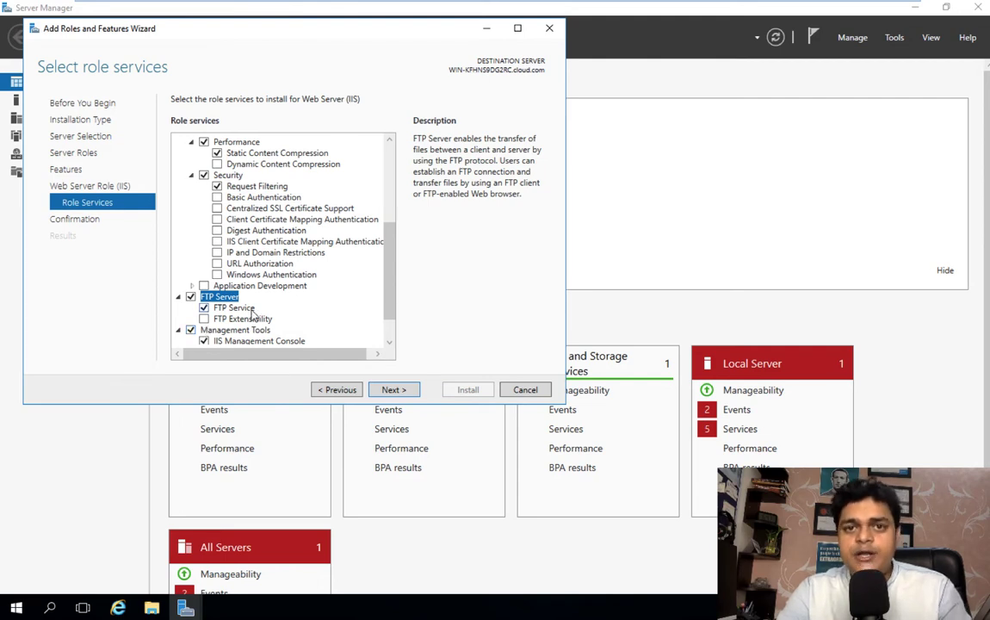
click(394, 389)
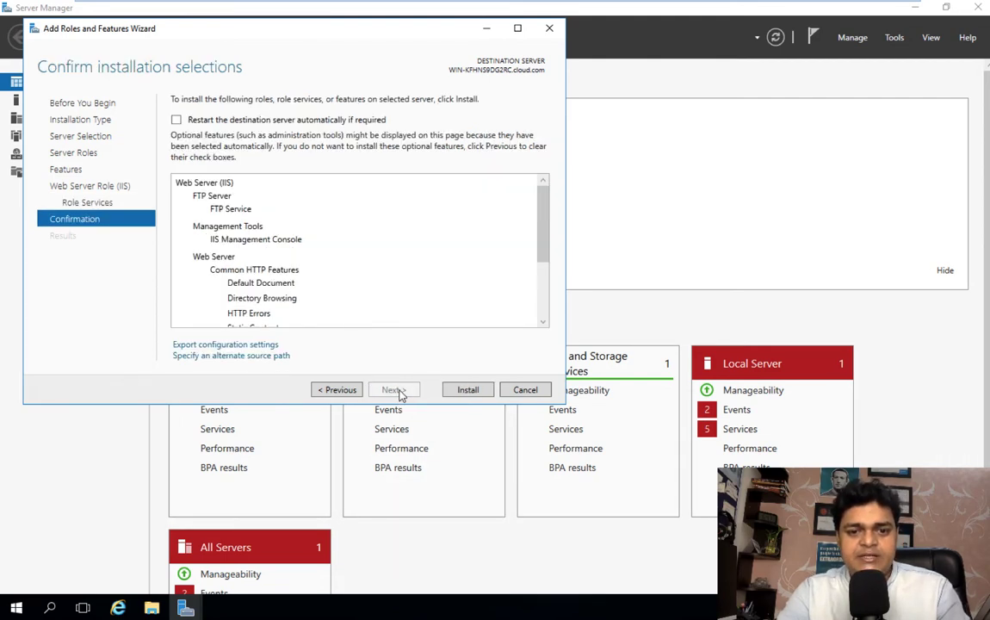
click(456, 393)
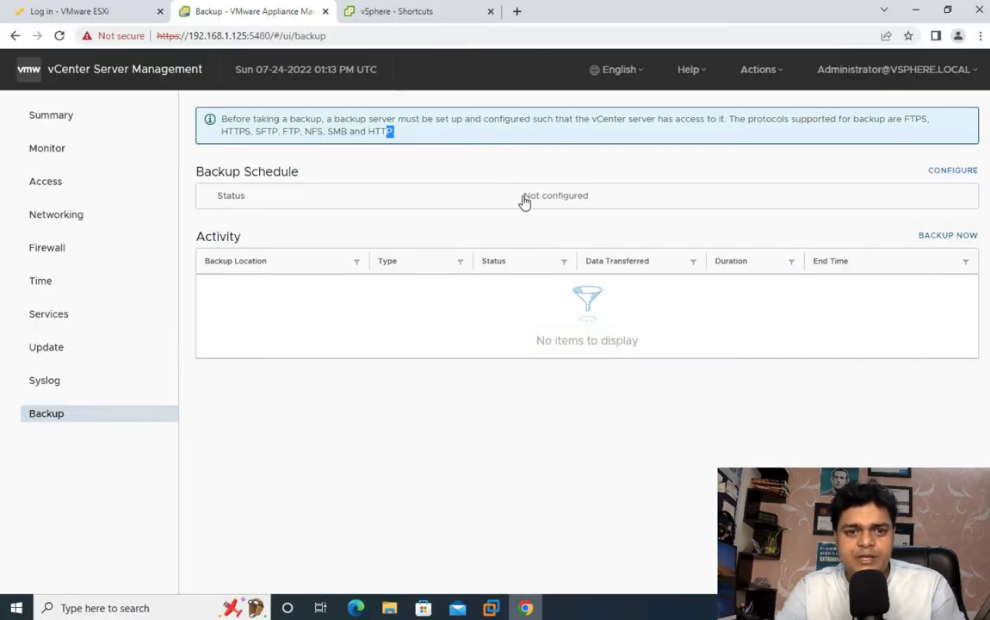
Step: Open the Create Backup Schedule form and check the Backup location field's expected format
click(943, 177)
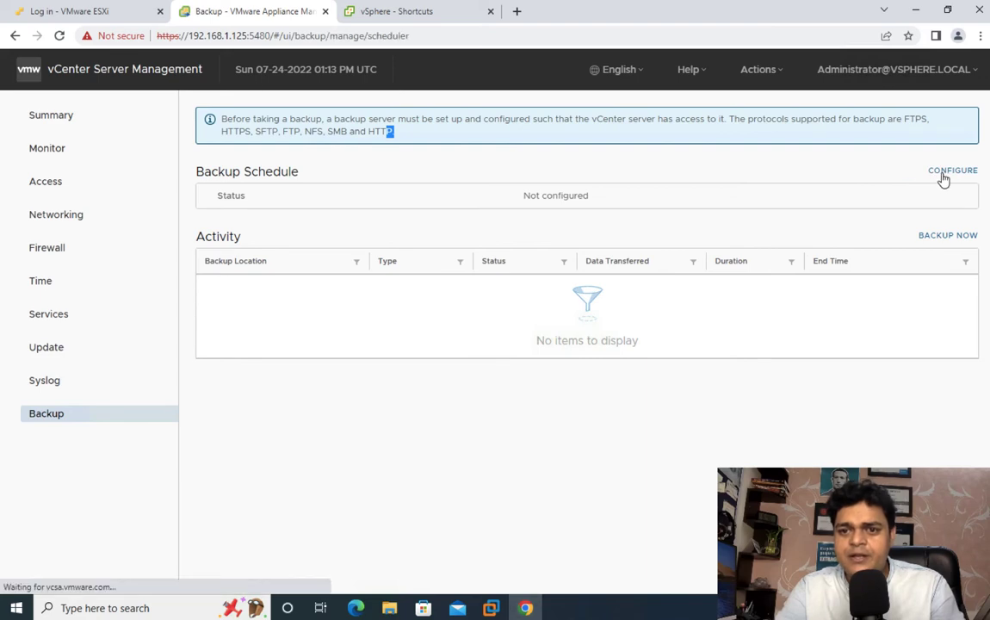
click(472, 156)
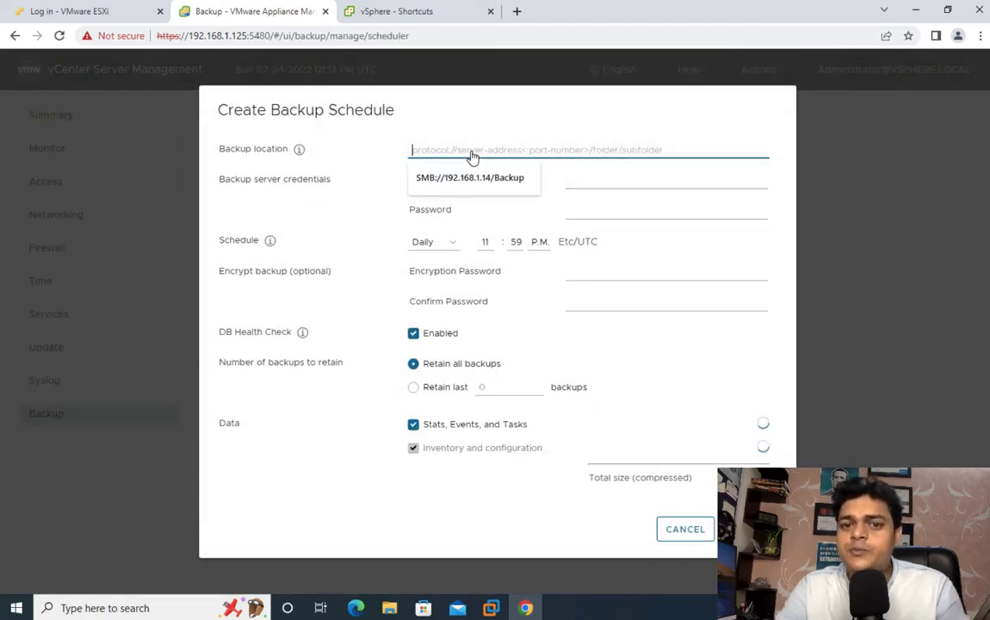
click(519, 125)
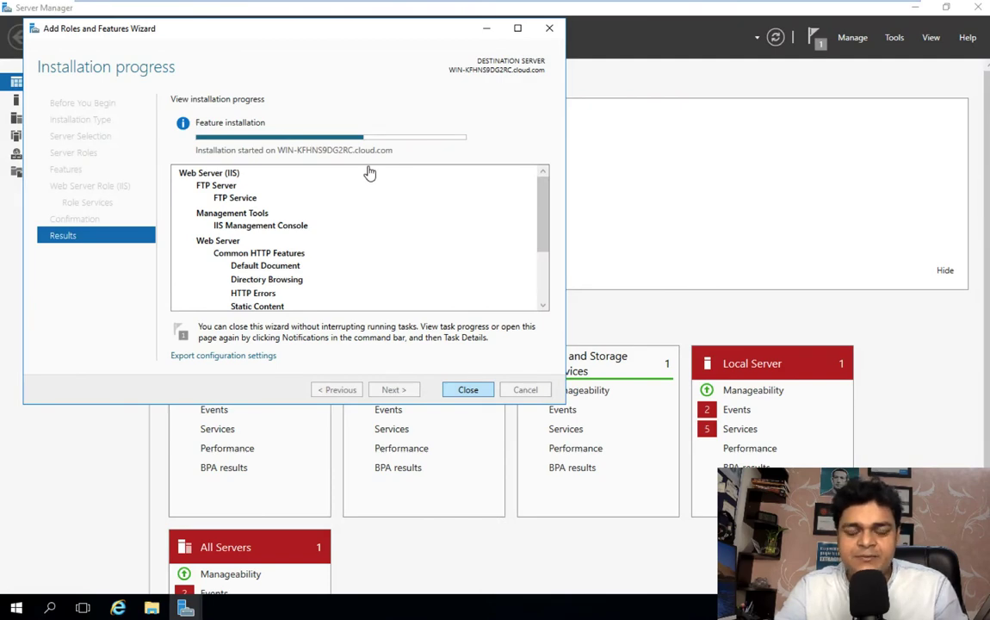
Step: Open a command prompt through Run with cmd and run ipconfig
key(super+r)
text(c)
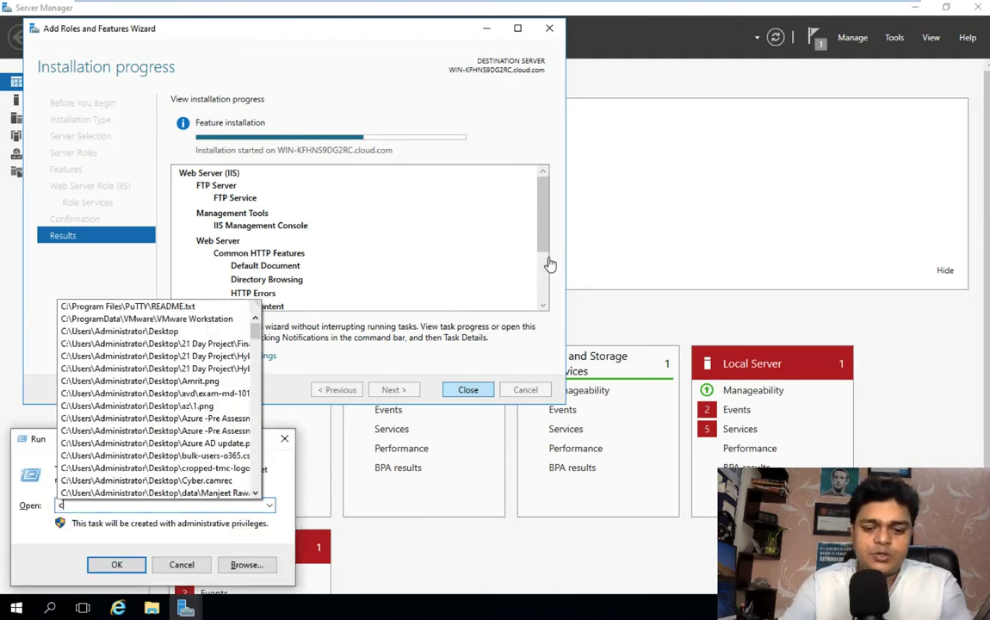
text(md)
key(Return)
text(ip)
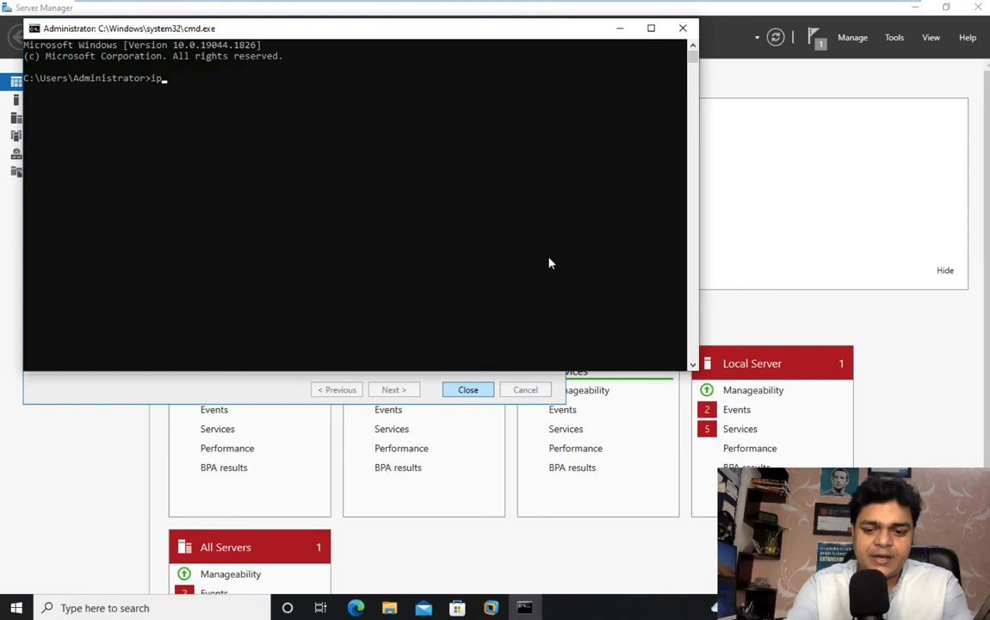
text(config)
key(Return)
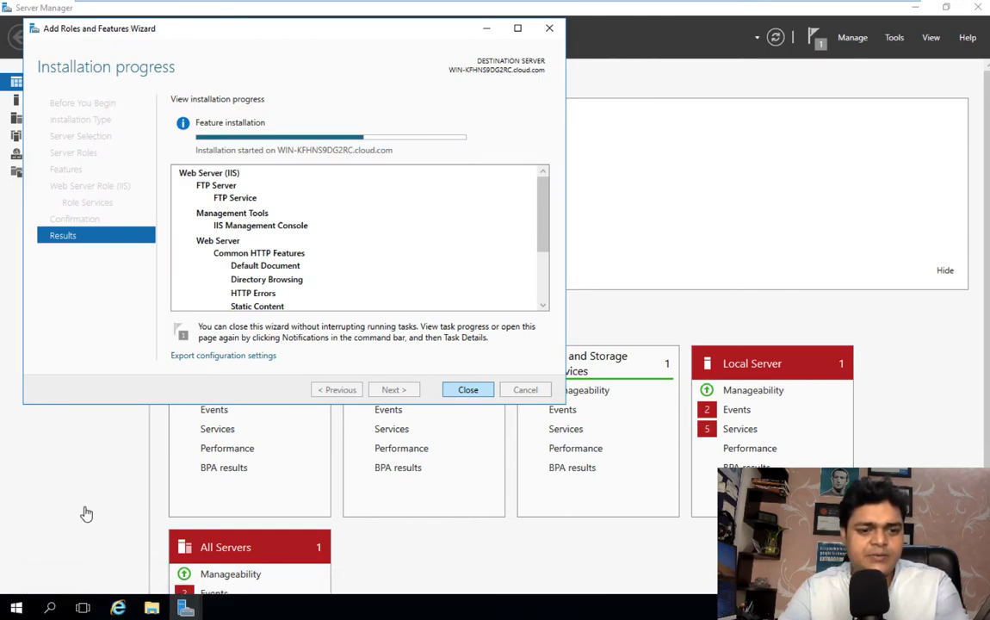
Step: Reopen the Run box from the Win+X quick menu to get a command prompt
right_click(17, 605)
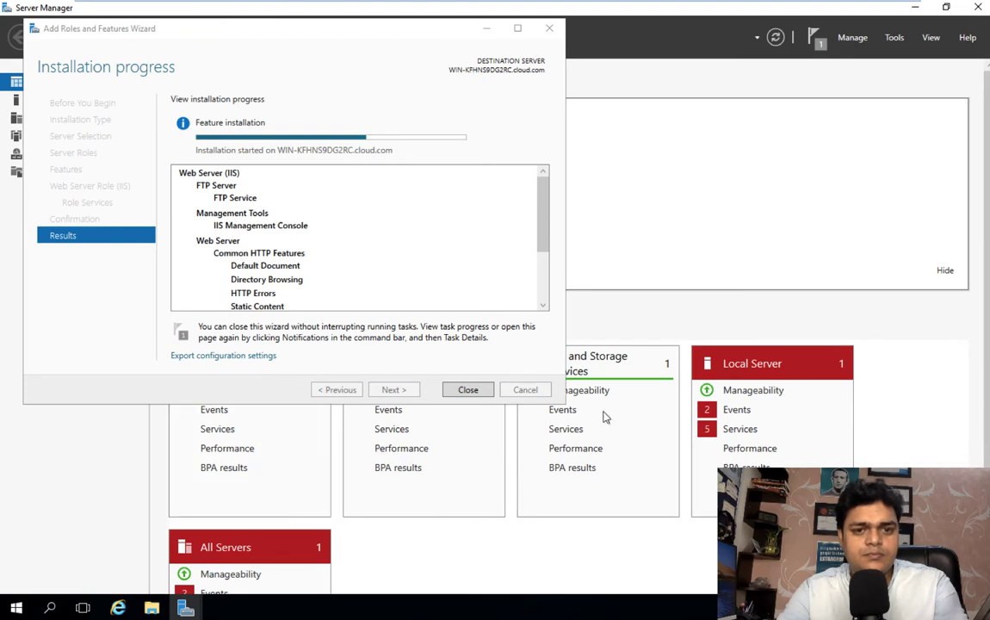
click(12, 610)
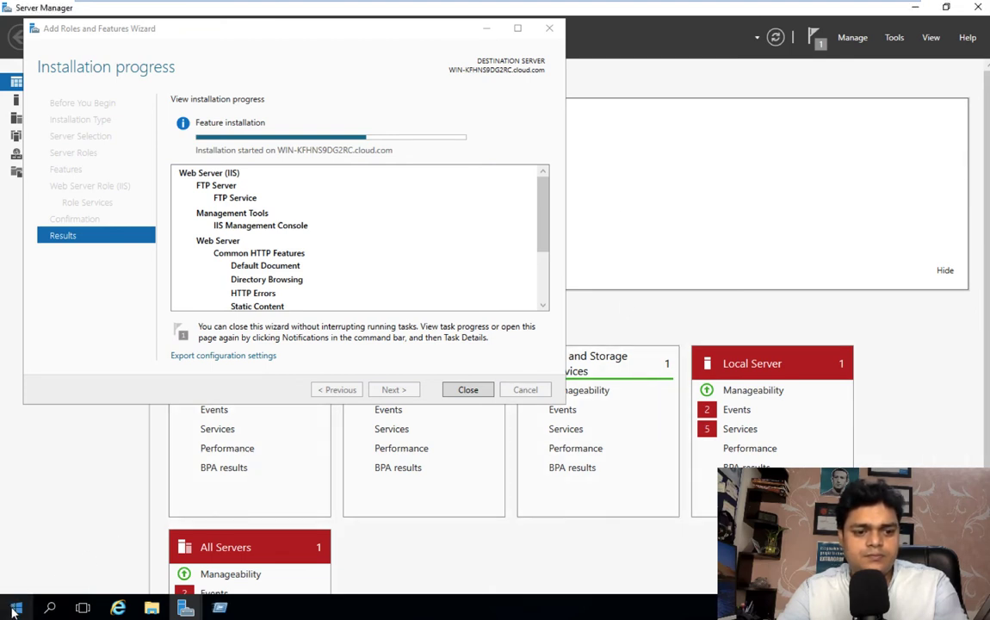
click(218, 608)
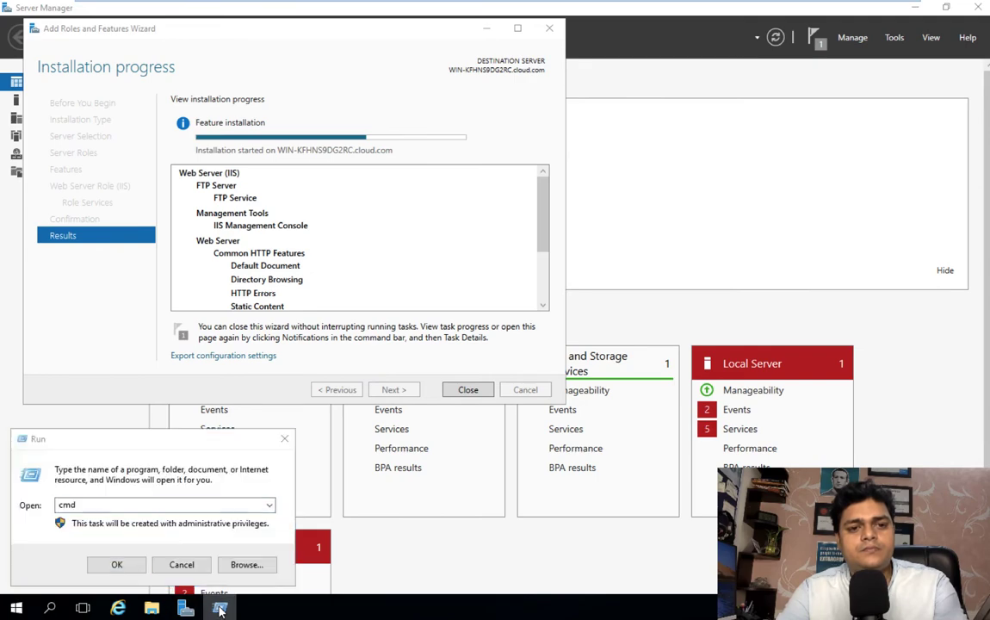
key(super)
click(622, 348)
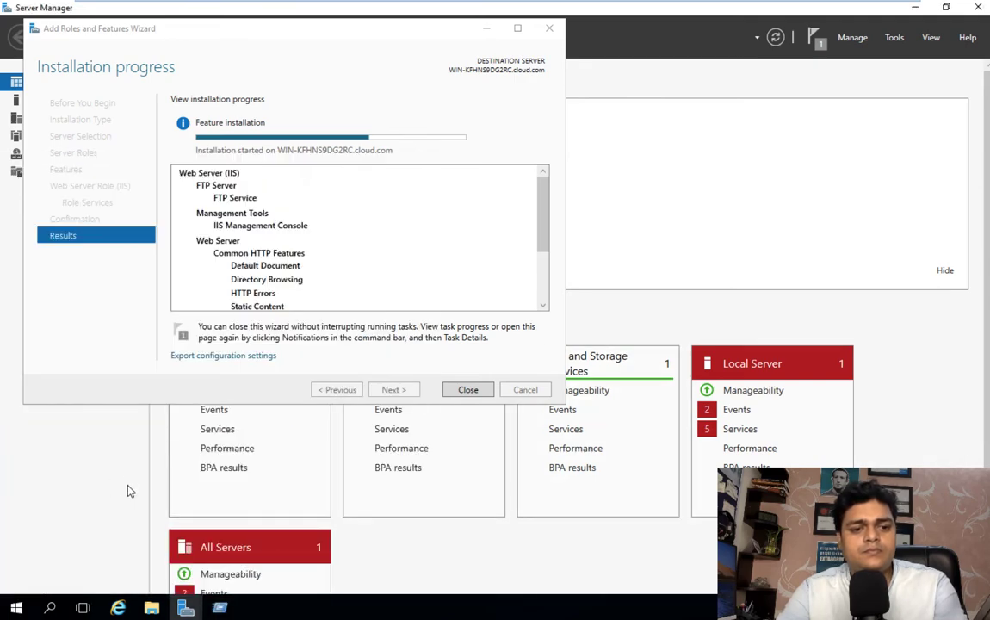
click(226, 606)
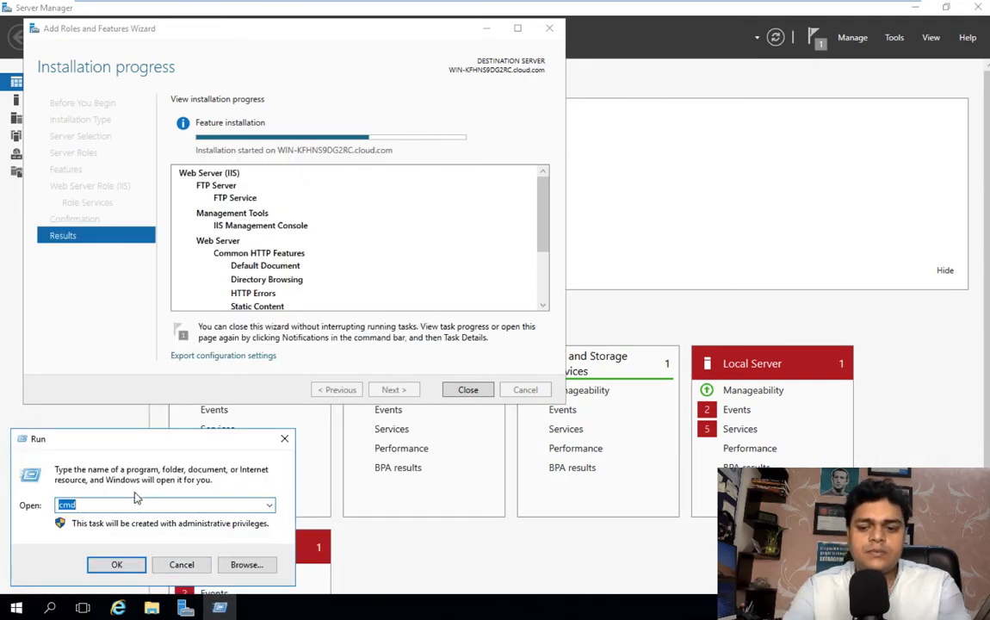
key(Escape)
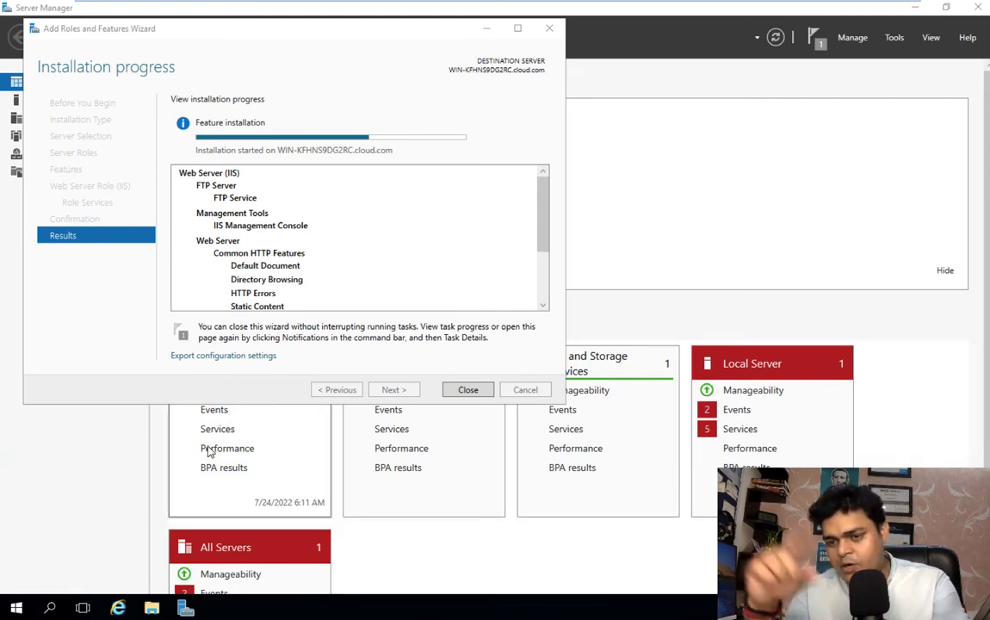
Step: Run ipconfig to see 192.168.1.150, ping 192.168.1.125 successfully, then close Command Prompt
text(ipc)
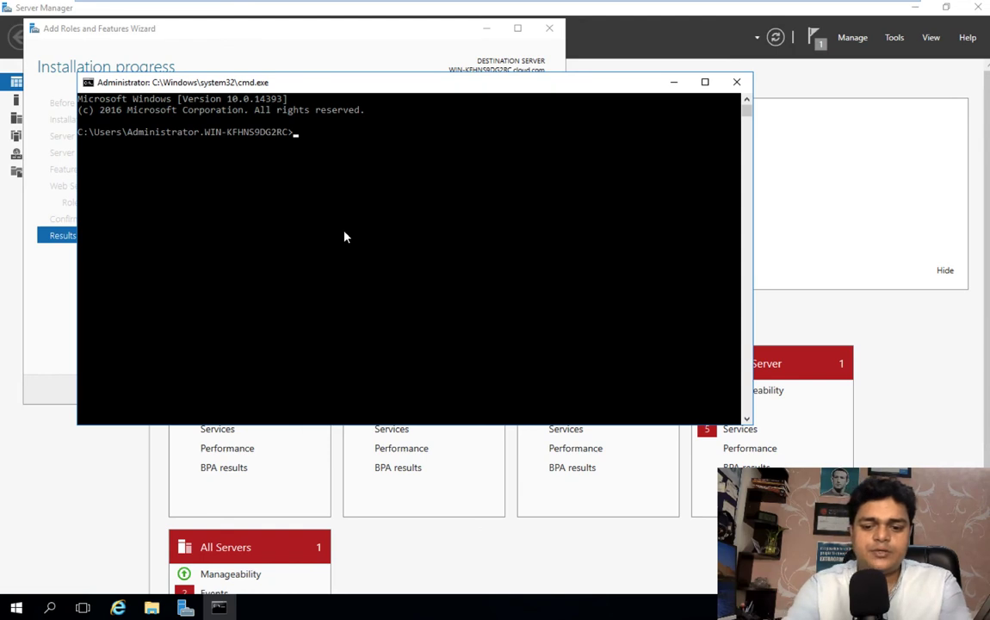
text(onfig)
key(Return)
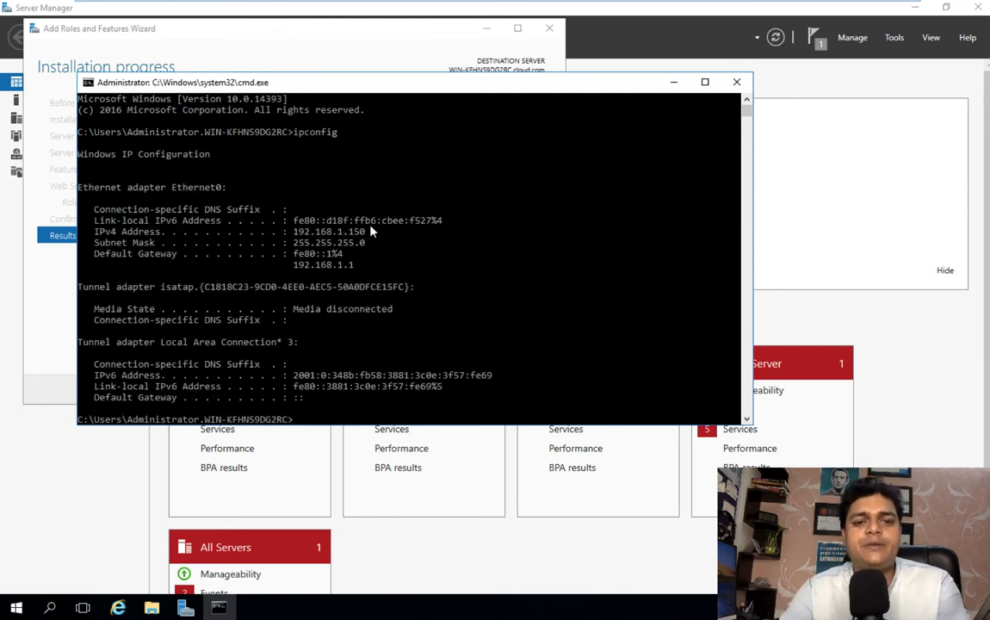
text(ping )
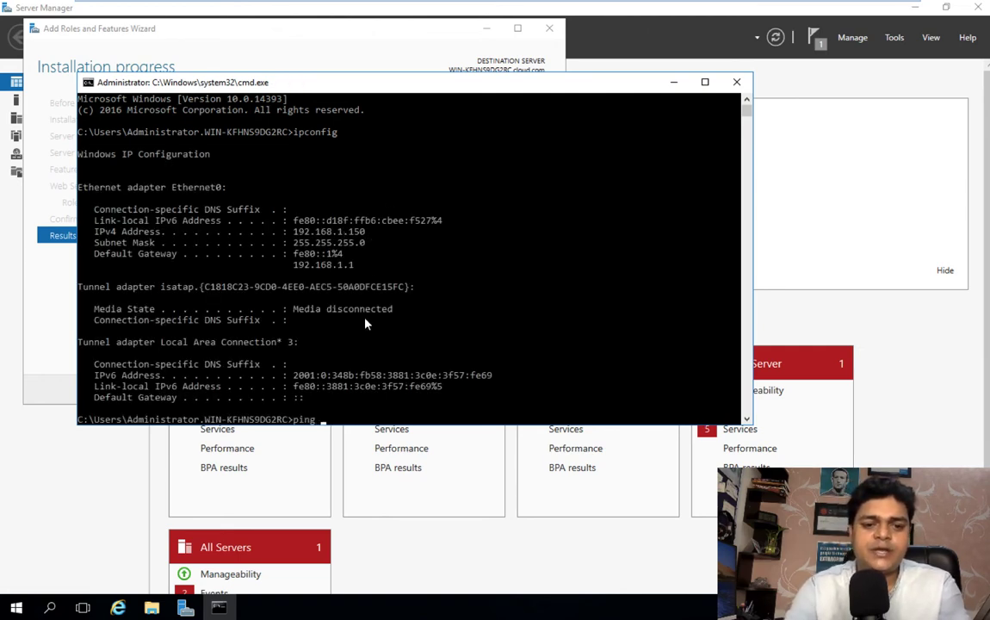
text(192.)
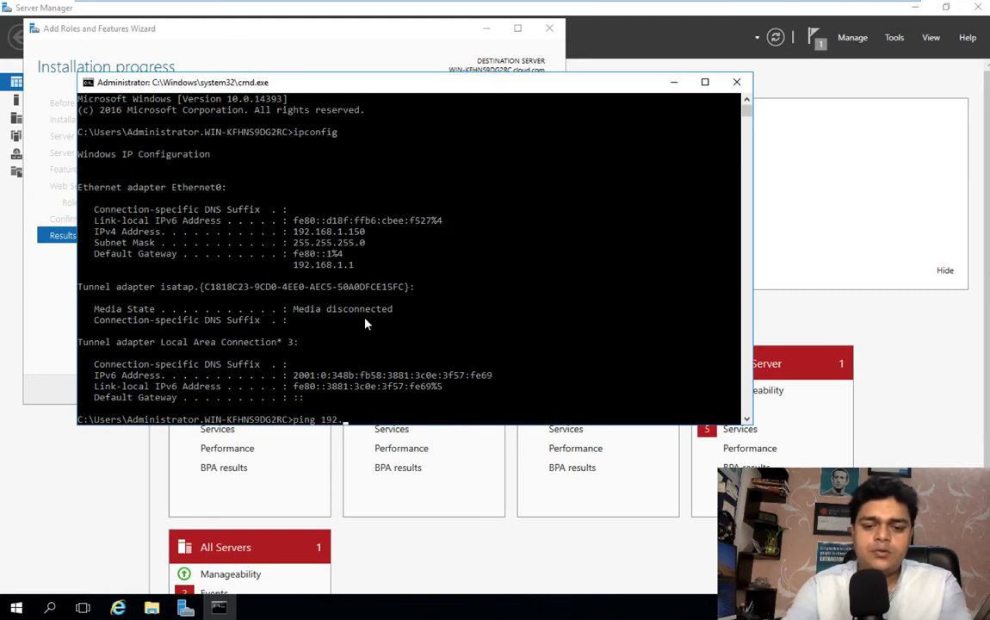
text(168.1.1)
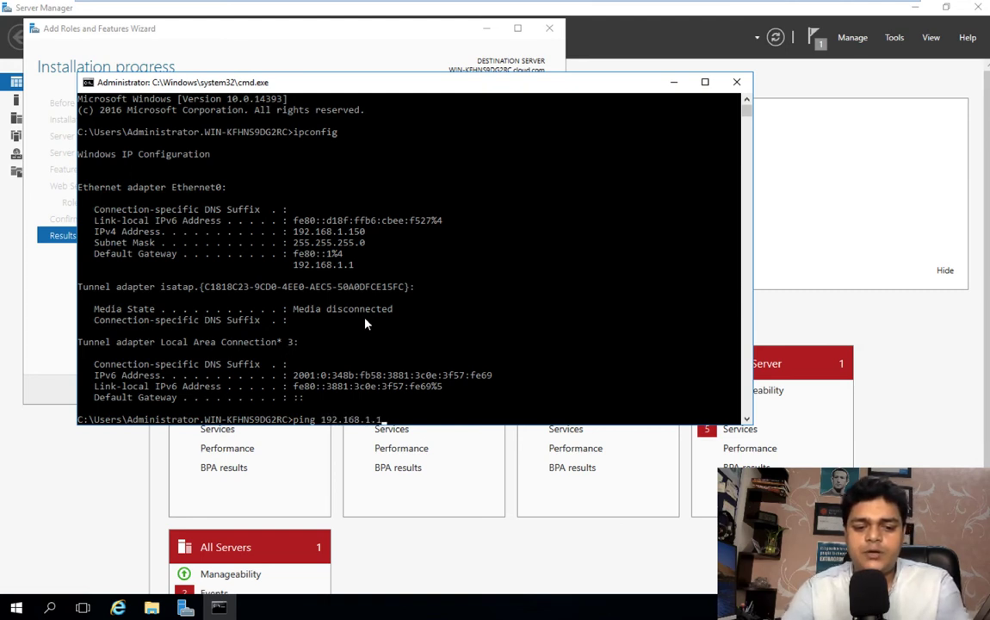
text(25)
key(Return)
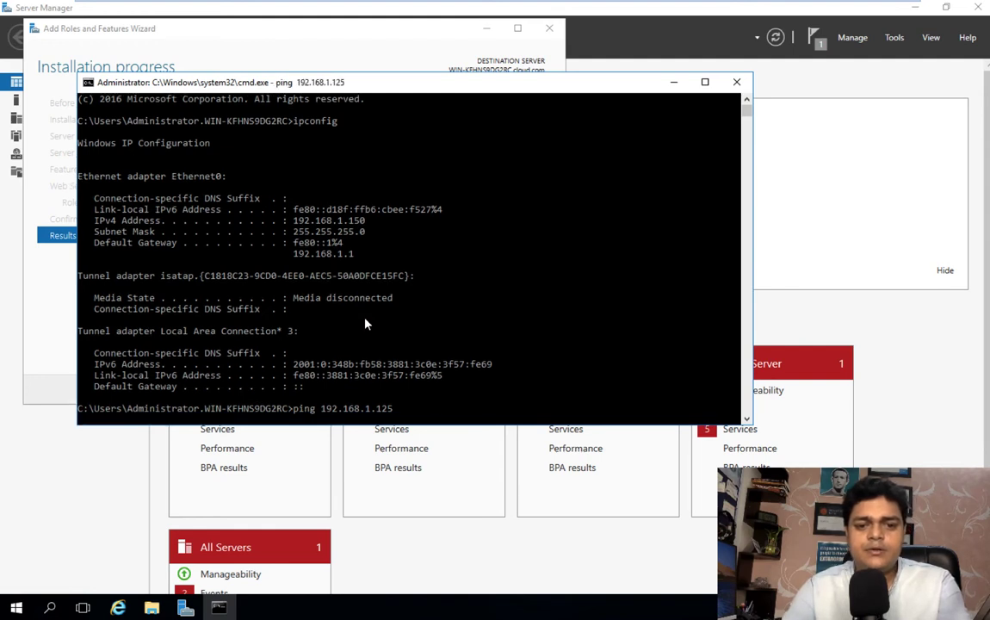
click(740, 83)
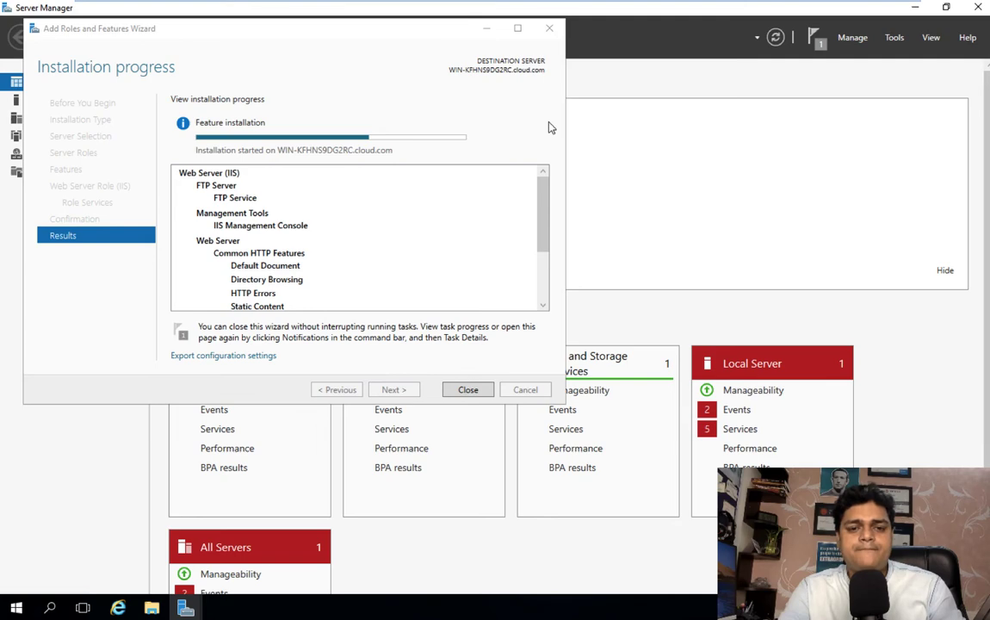
Step: Close the Add Roles and Features Wizard once Installation succeeded appears
key(ctrl+Left)
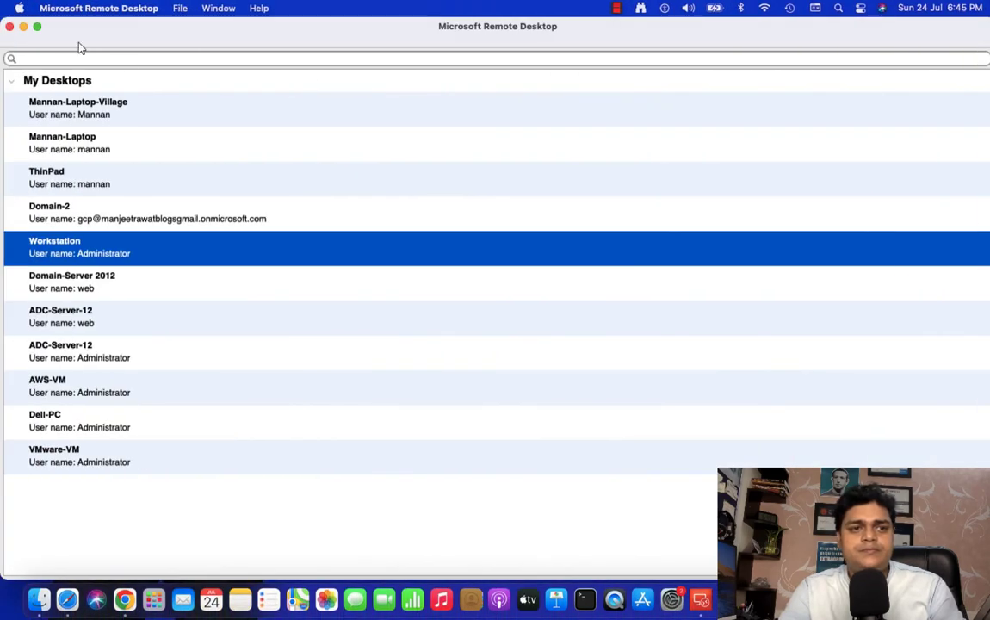
click(24, 27)
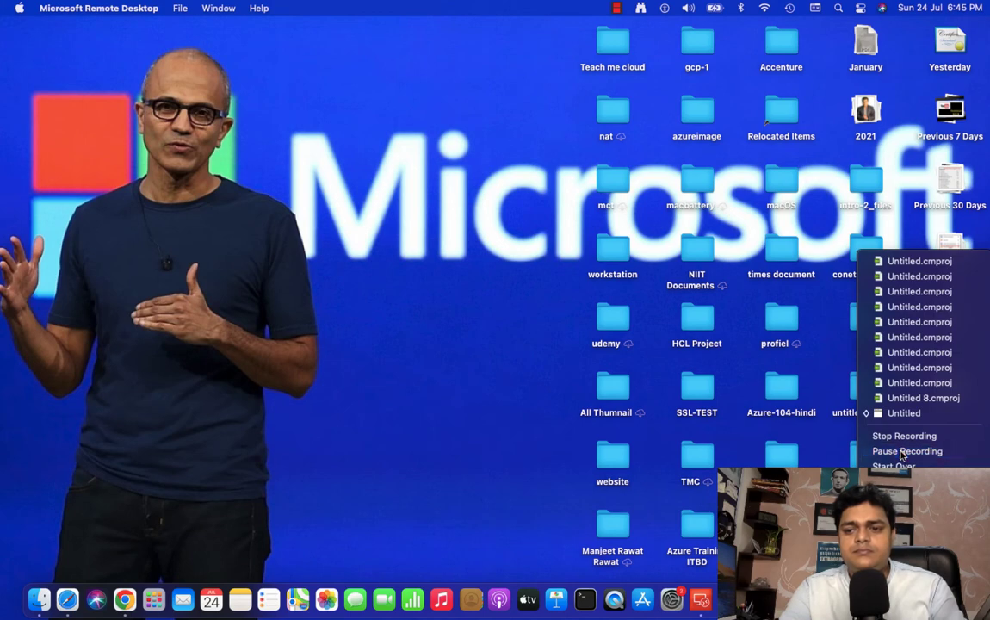
click(899, 451)
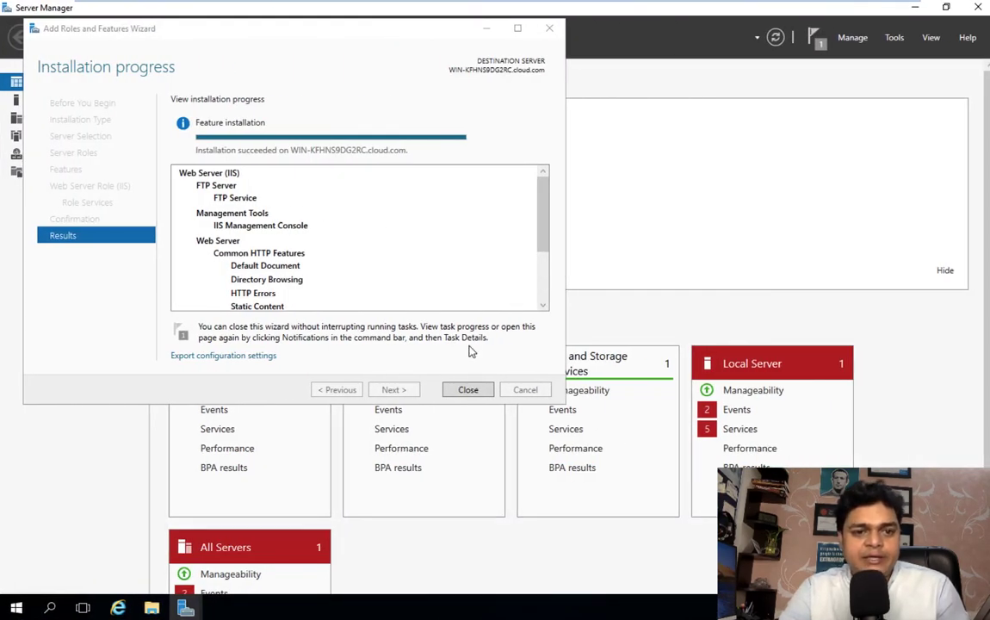
click(474, 394)
click(472, 392)
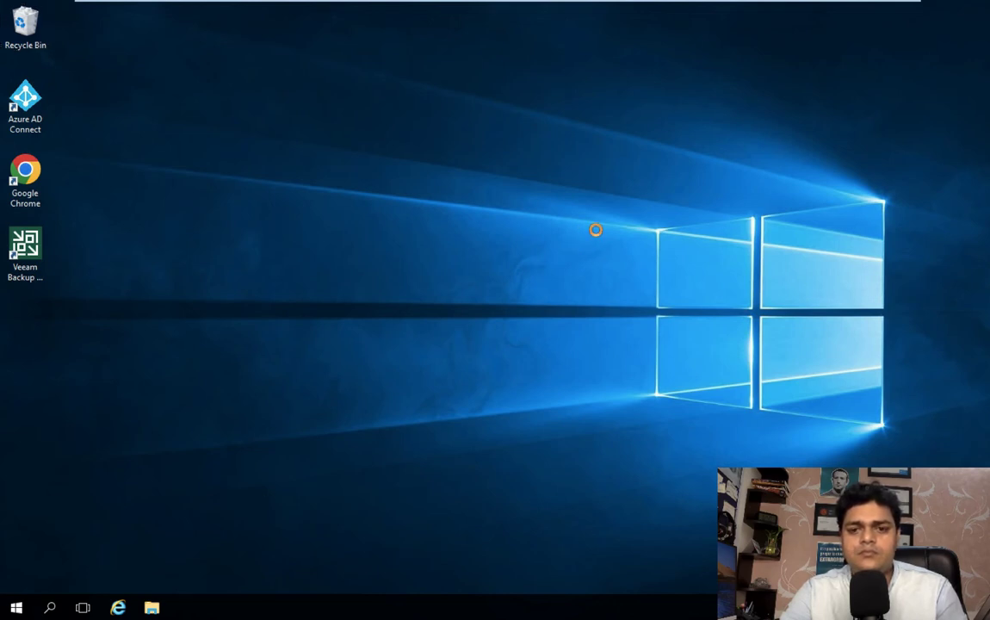
Step: Refresh the desktop, then run diskmgmt.msc from the Run box to open Disk Management
right_click(597, 232)
click(617, 268)
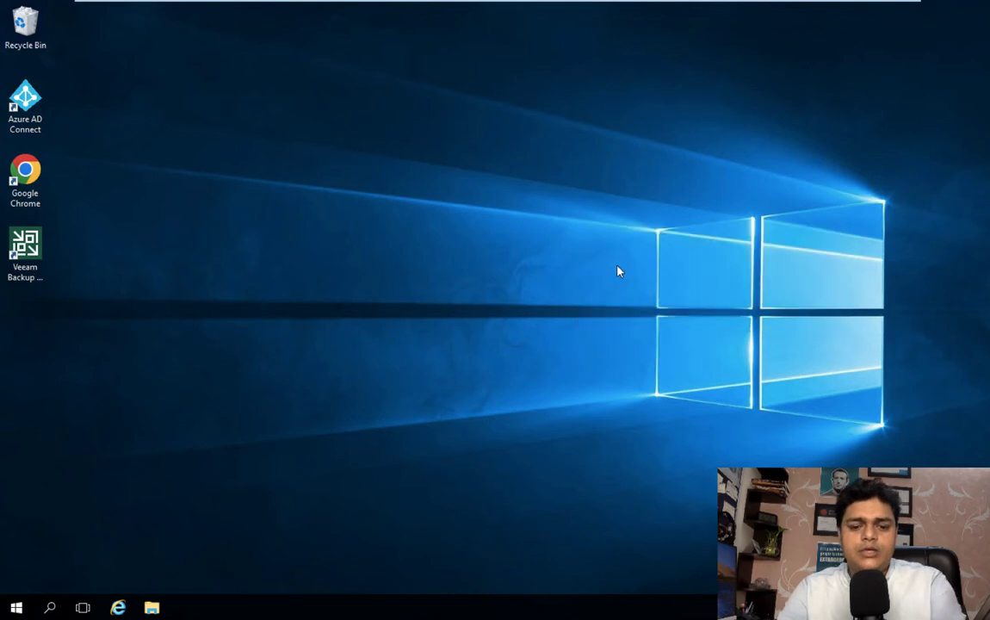
key(super+r)
text(dis)
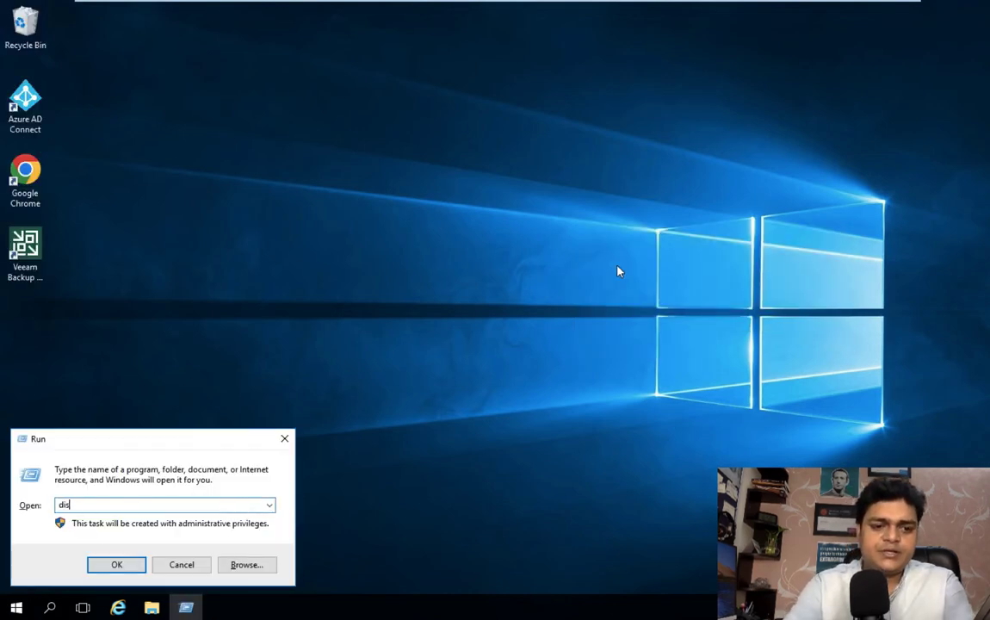
text(kmg)
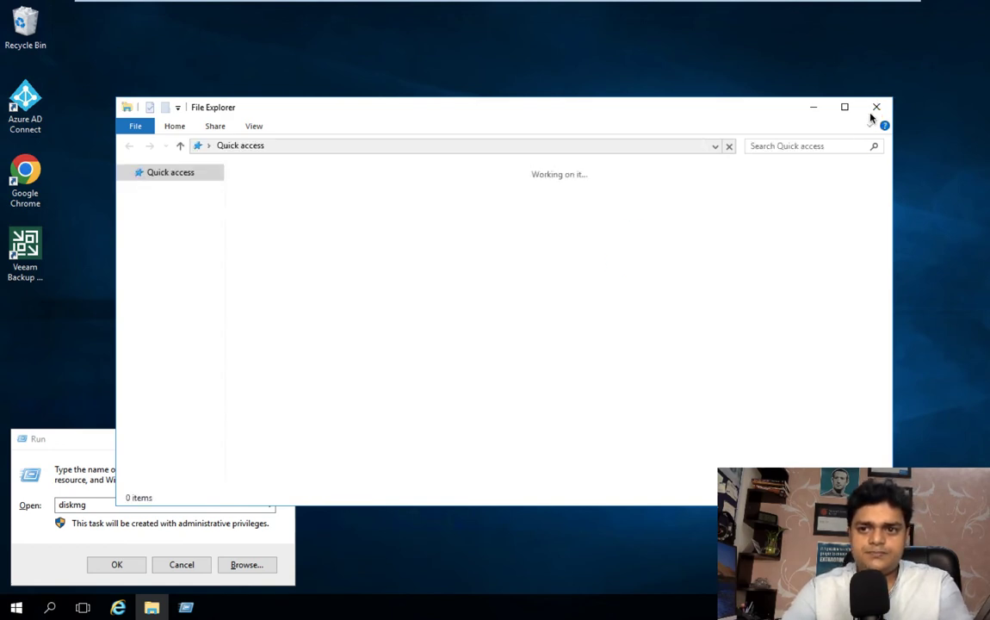
click(876, 107)
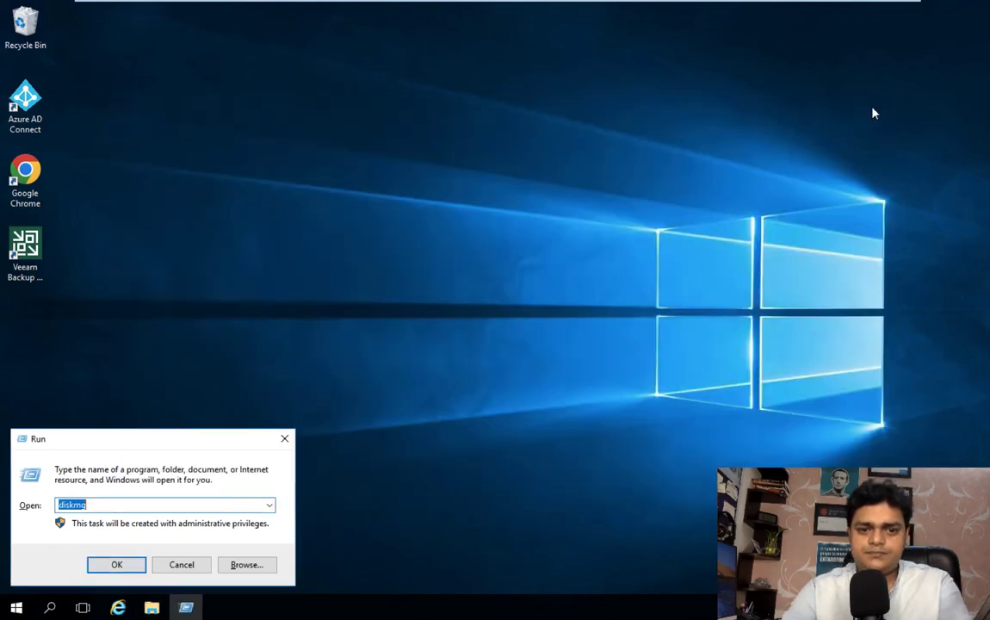
click(102, 505)
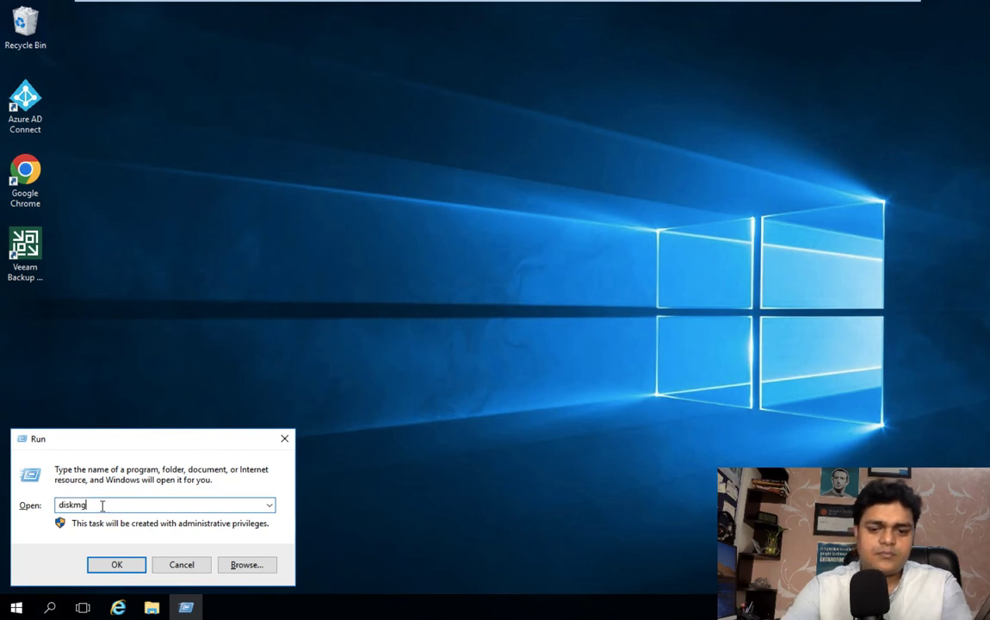
text(mt.m)
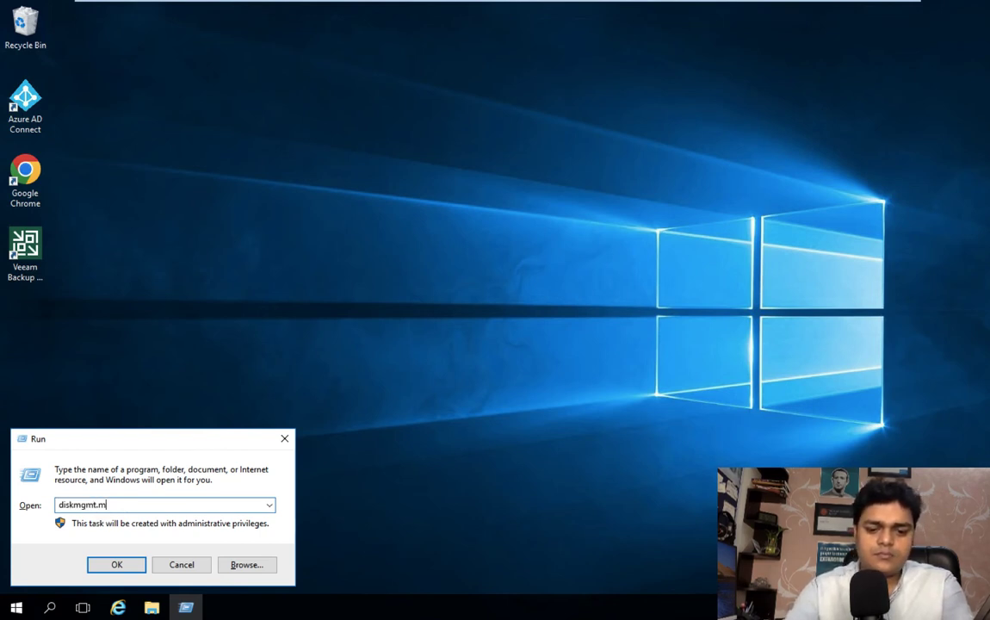
text(sc)
key(Return)
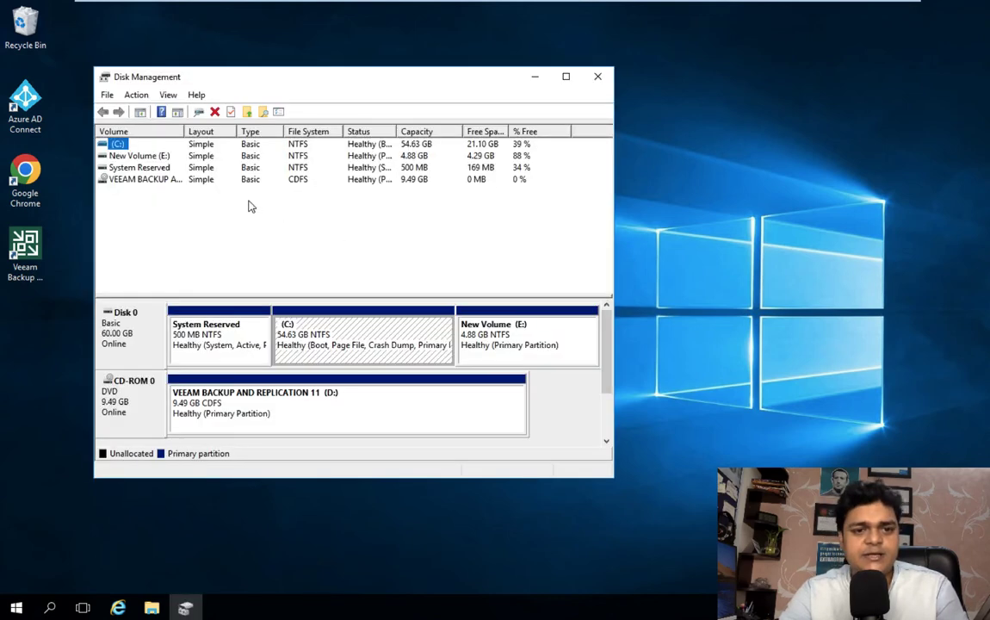
Step: Delete the 4.88 GB New Volume (E:), confirming the in-use warning
click(566, 78)
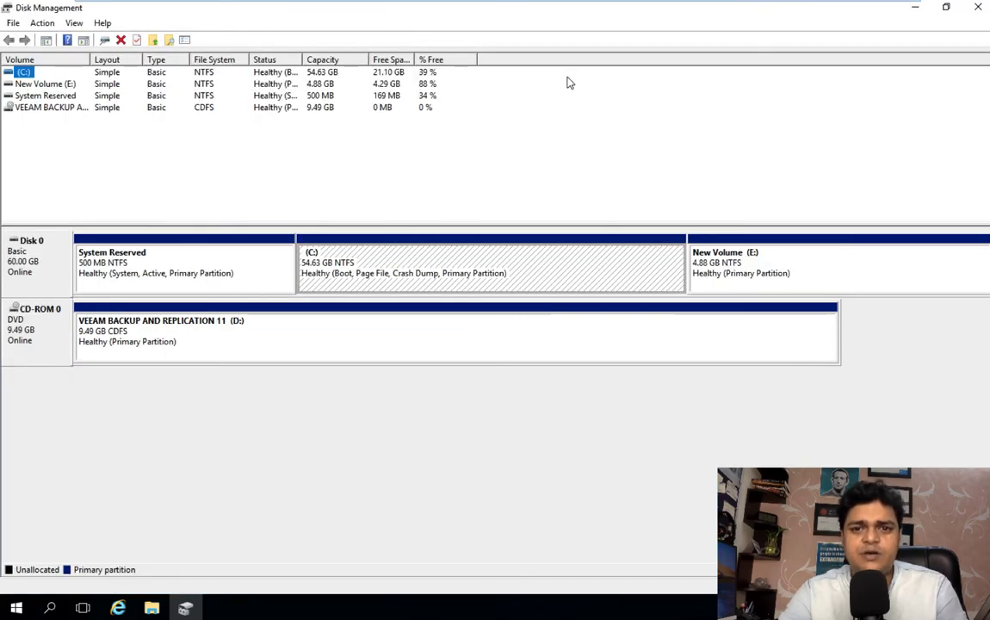
right_click(755, 251)
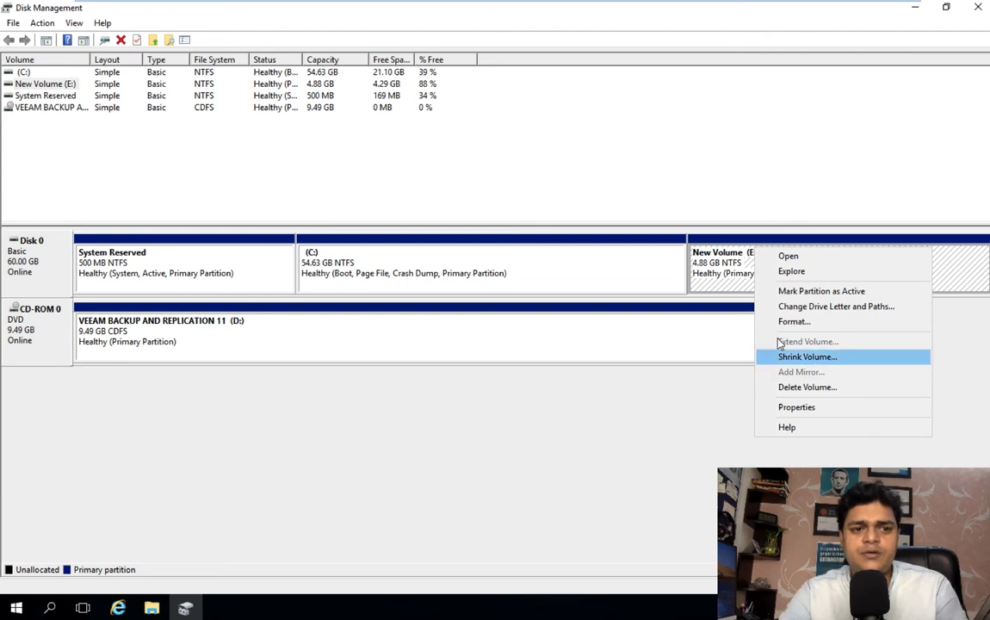
click(787, 387)
click(557, 354)
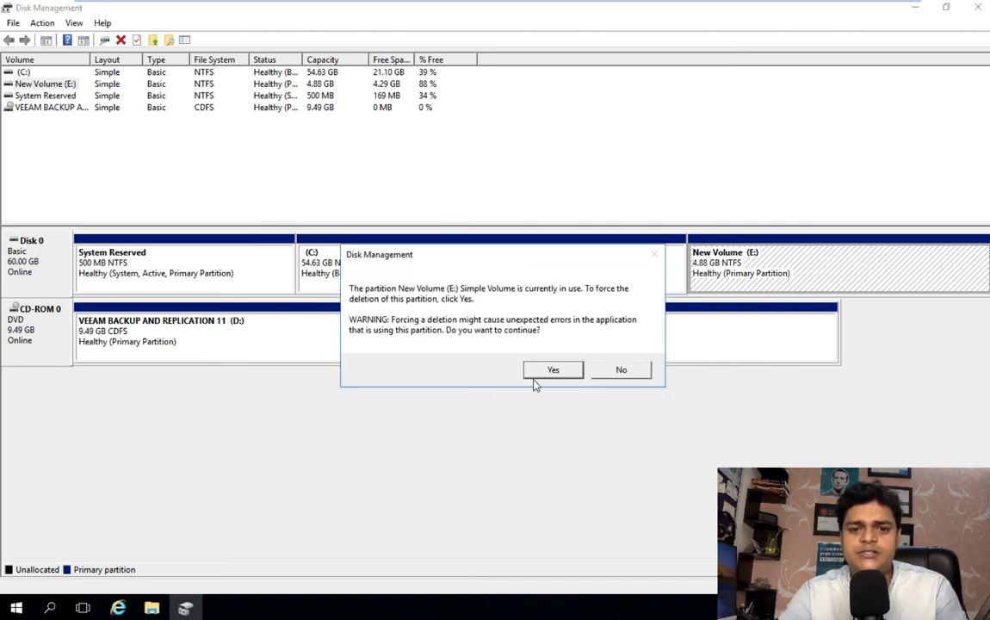
click(539, 368)
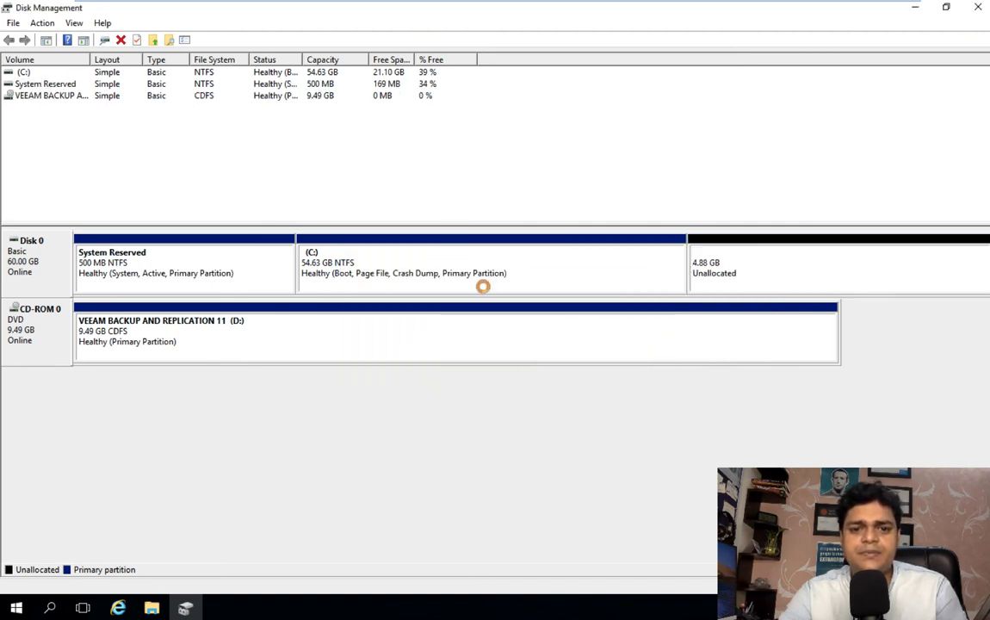
Step: Shrink C: by 15000 MB to 39.98 GB, leaving 19.53 GB unallocated
right_click(463, 252)
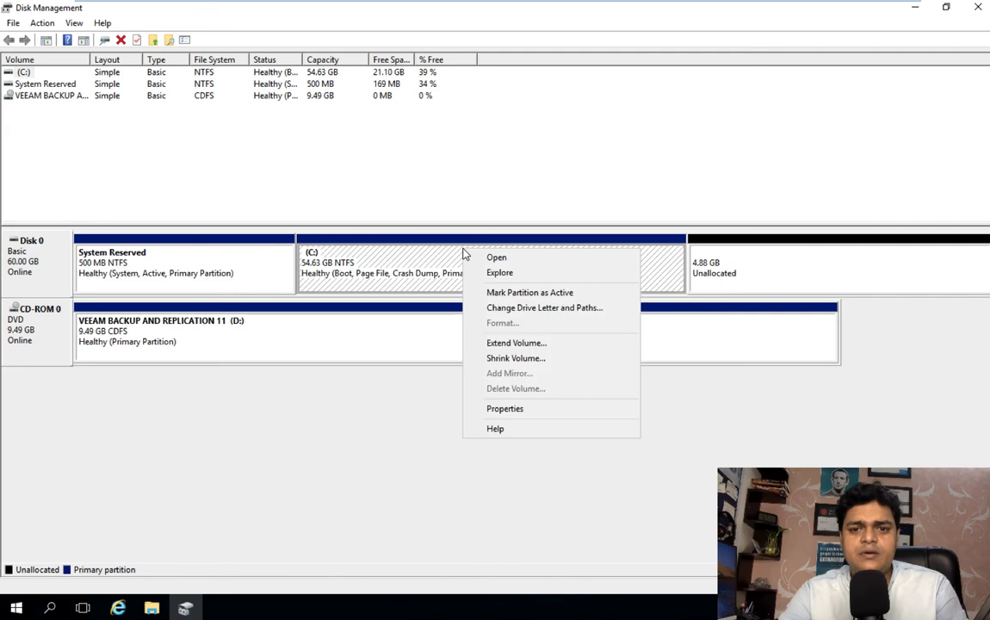
click(513, 347)
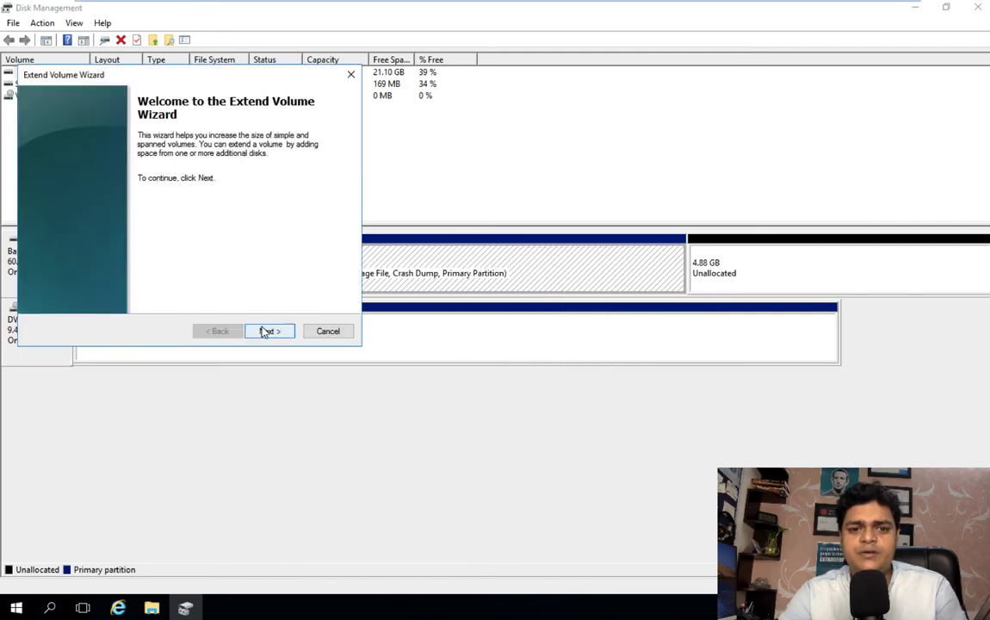
click(328, 332)
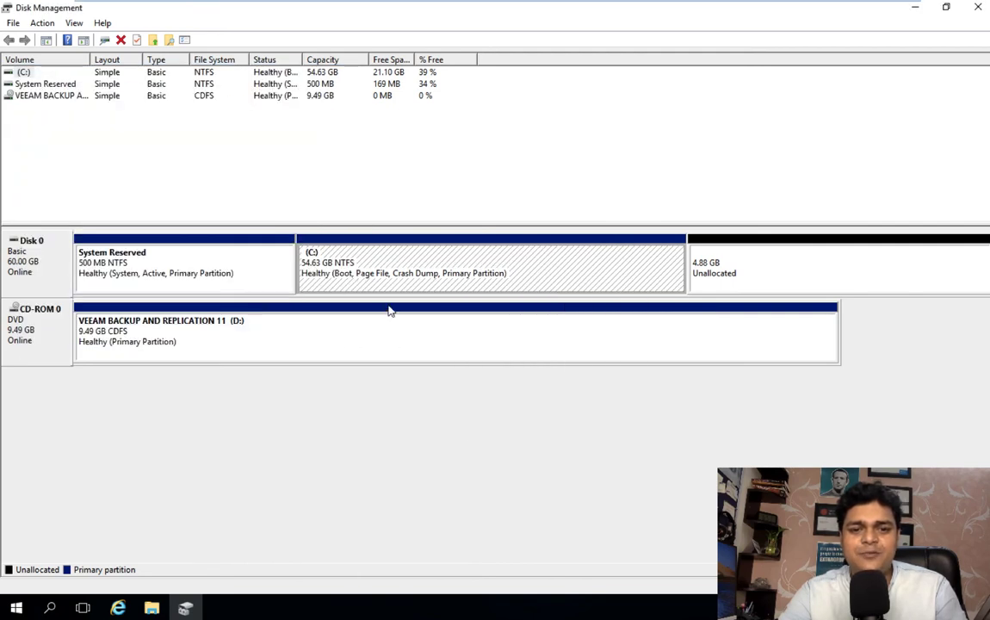
right_click(358, 274)
click(409, 383)
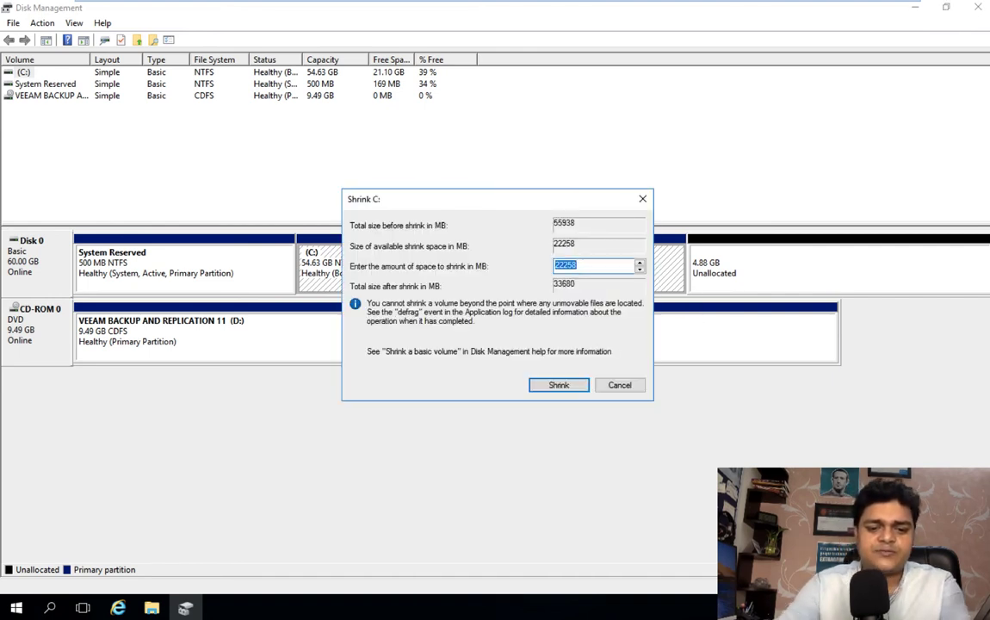
text(15000)
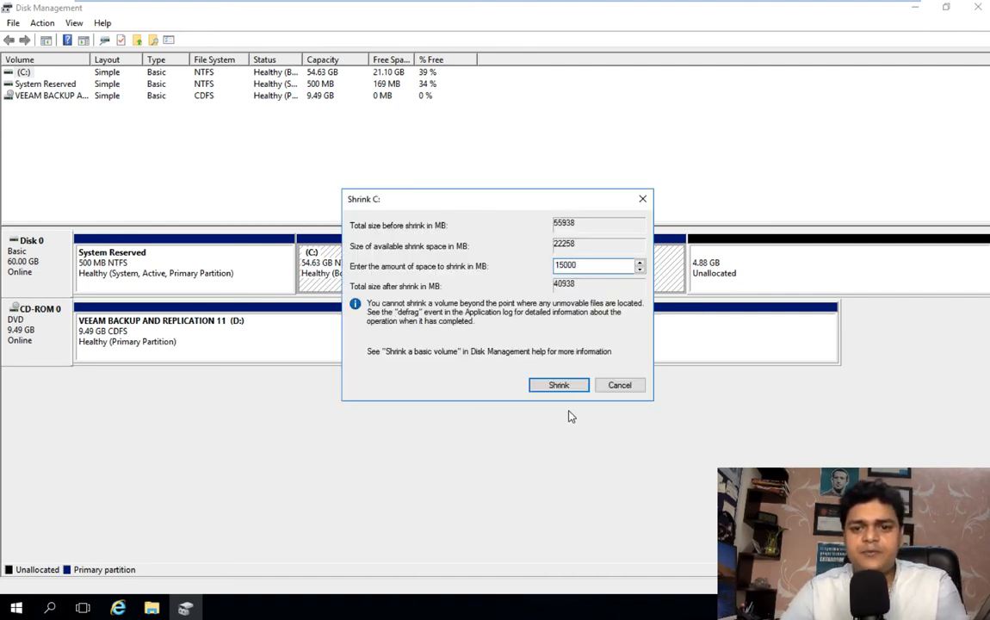
click(562, 385)
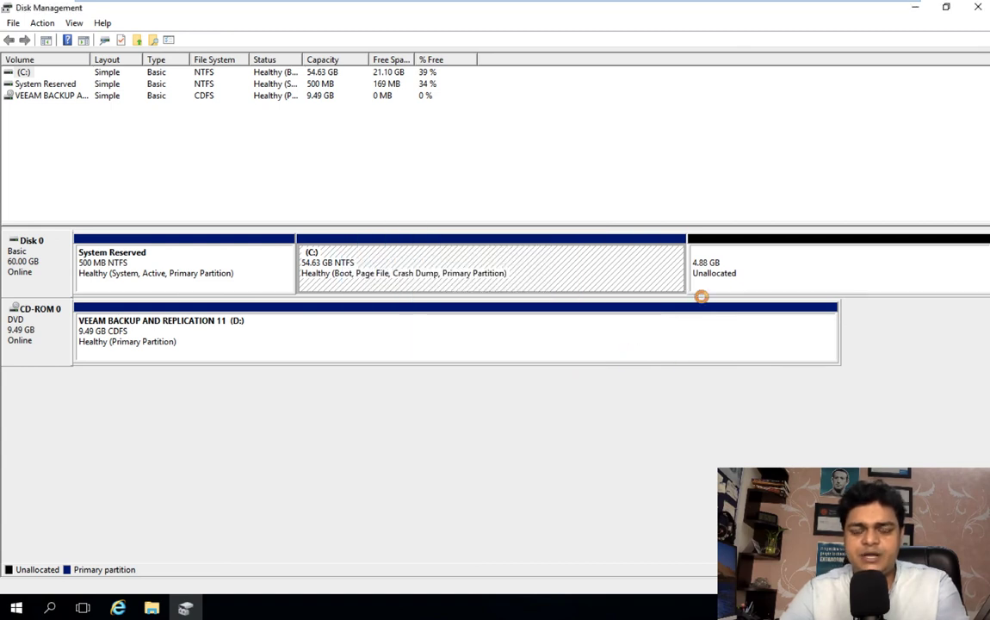
Step: Create a 19.53 GB NTFS New Volume (E:) from the unallocated space with wizard defaults
right_click(740, 242)
click(779, 247)
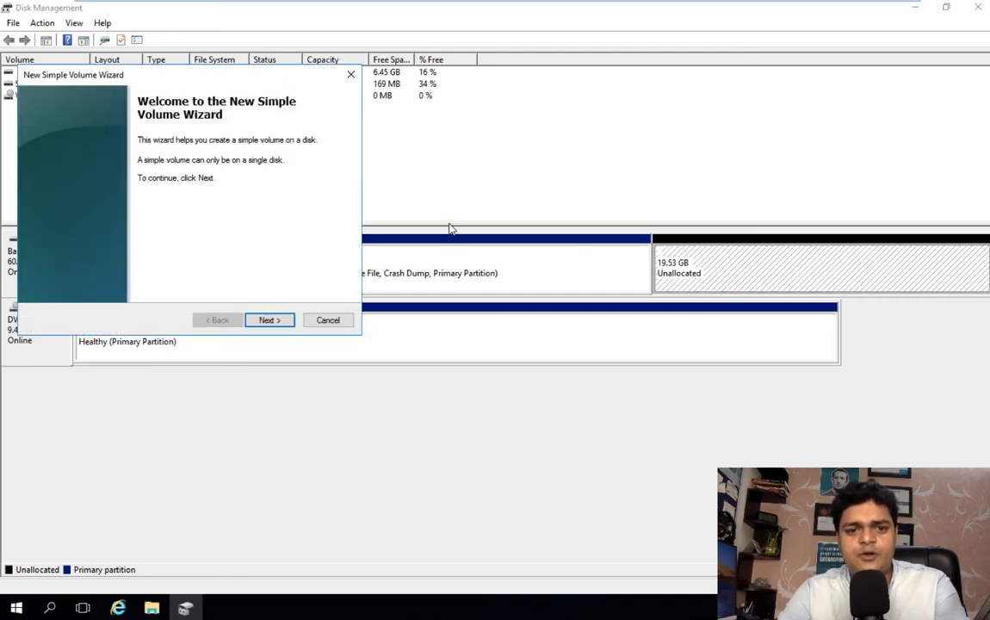
click(267, 319)
click(267, 319)
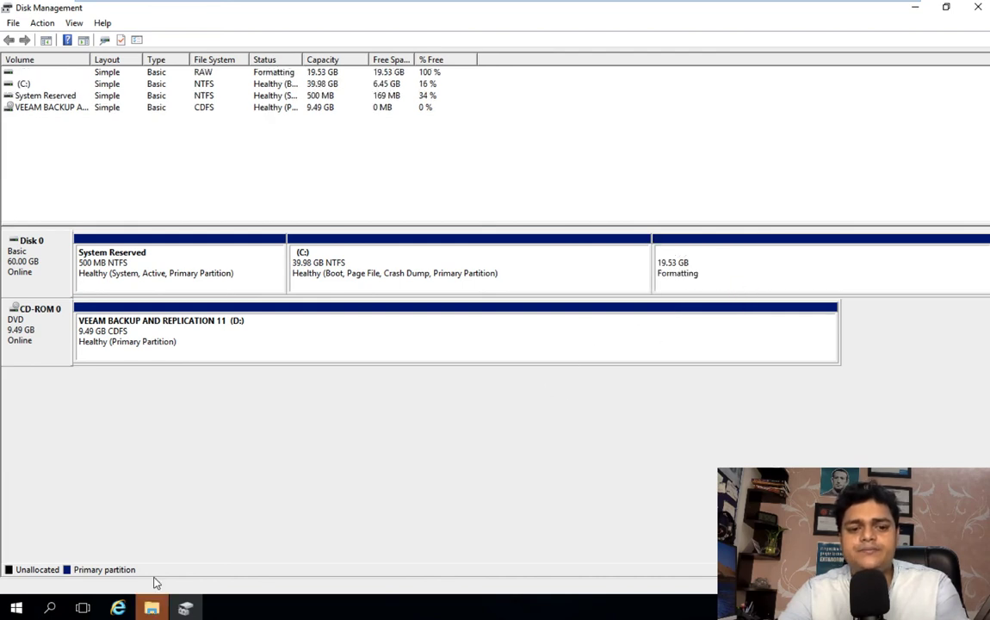
Step: Agree to format drive E:, dismiss the format error, and close Disk Management
click(185, 606)
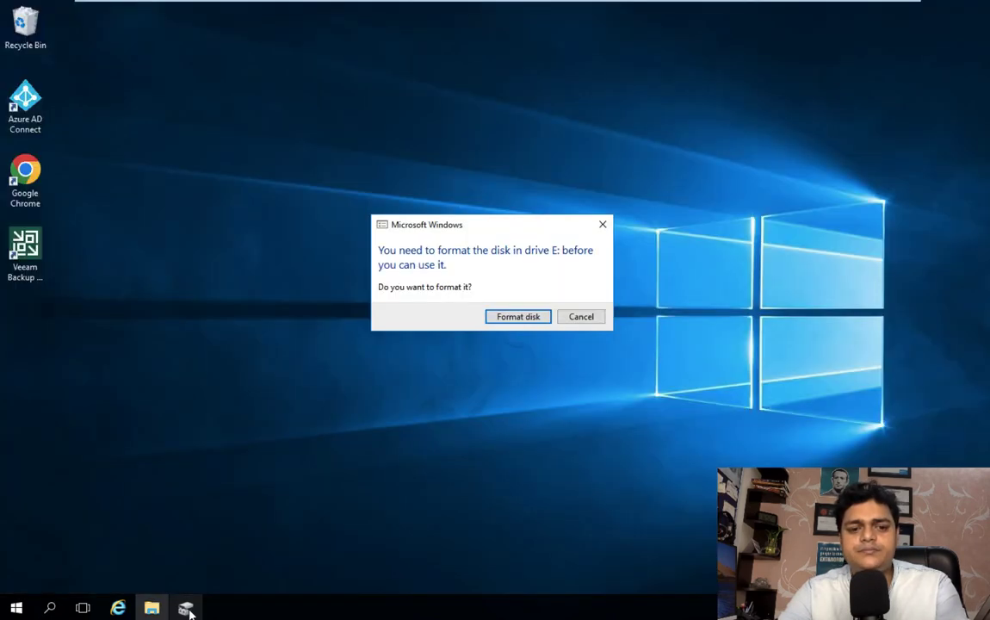
click(518, 317)
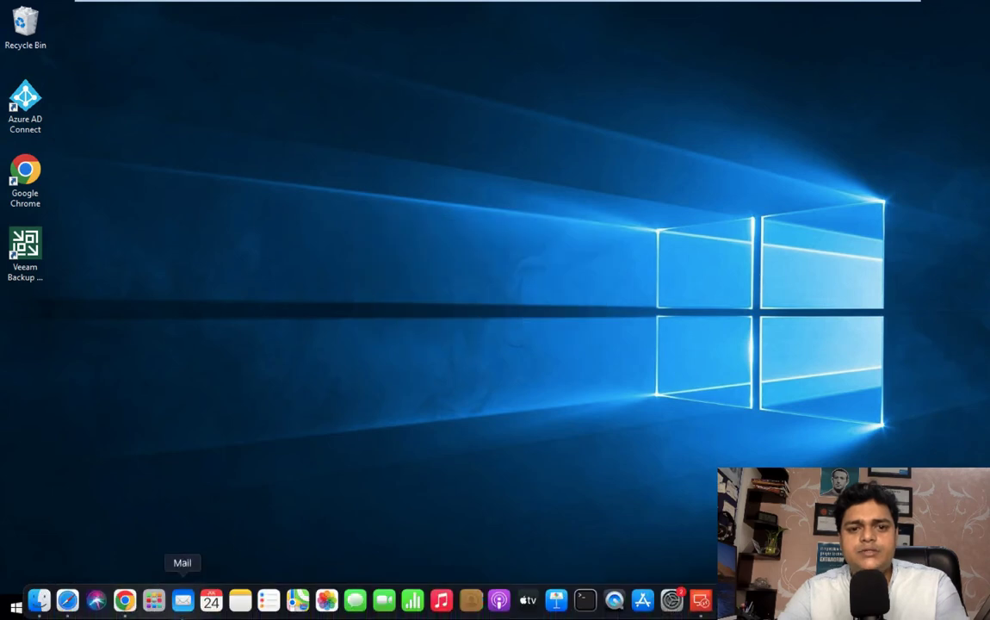
mouse_move(185, 605)
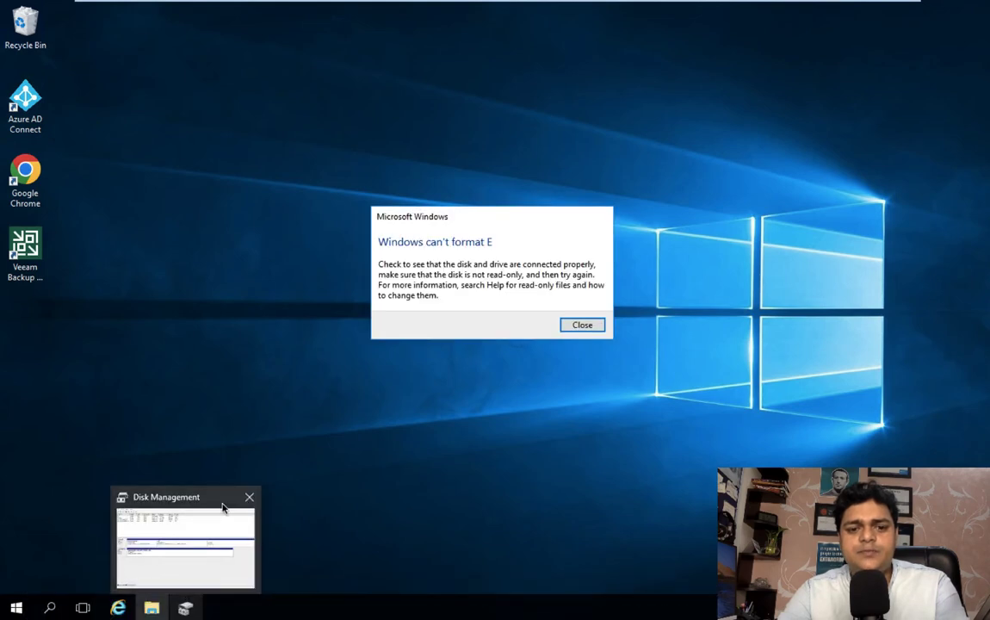
click(581, 324)
click(185, 606)
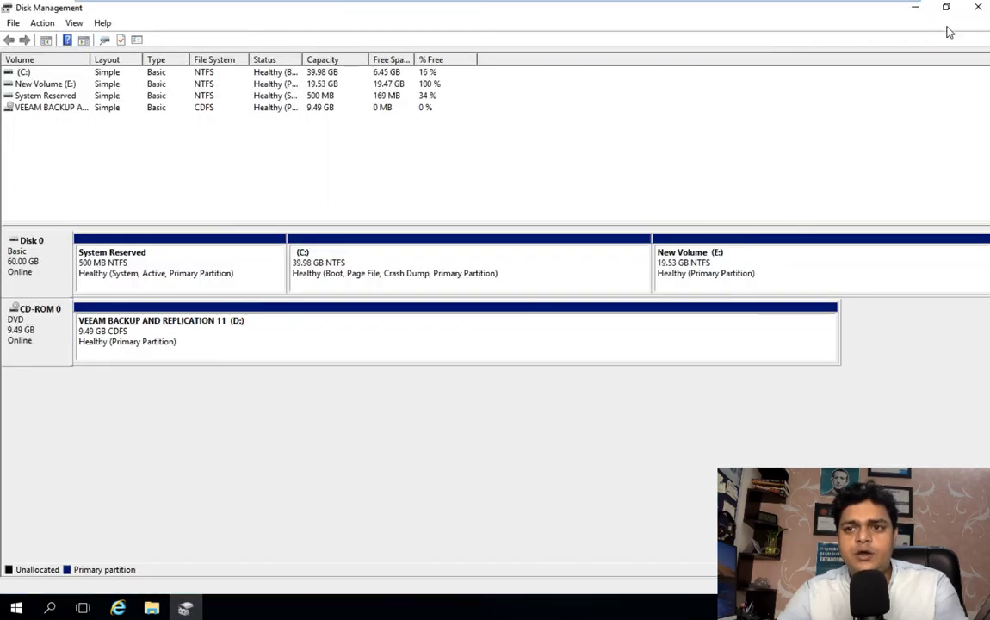
click(978, 9)
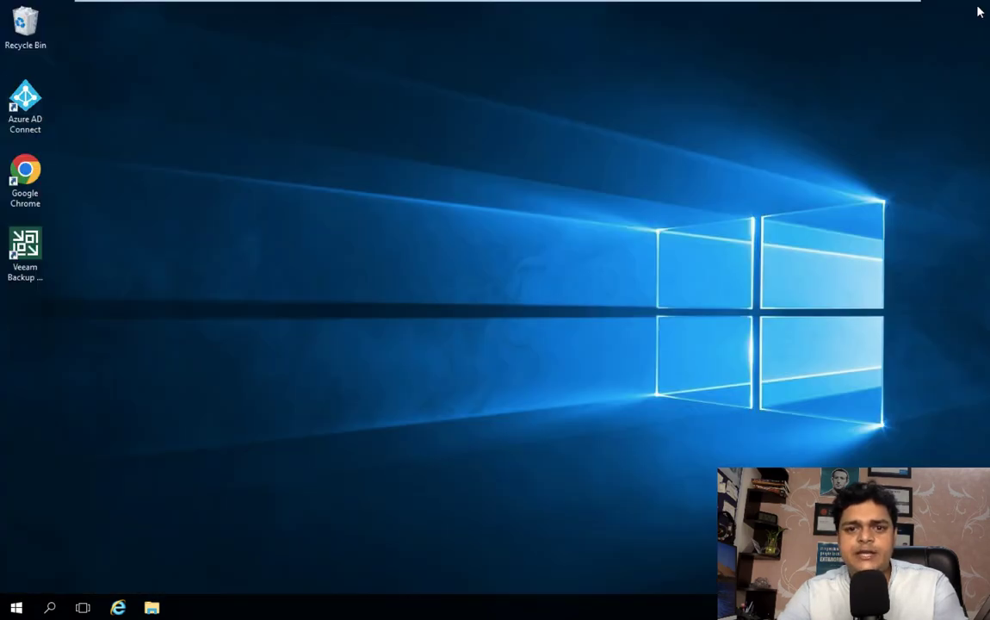
Step: Create a folder named FTP at the root of New Volume (E:)
click(152, 608)
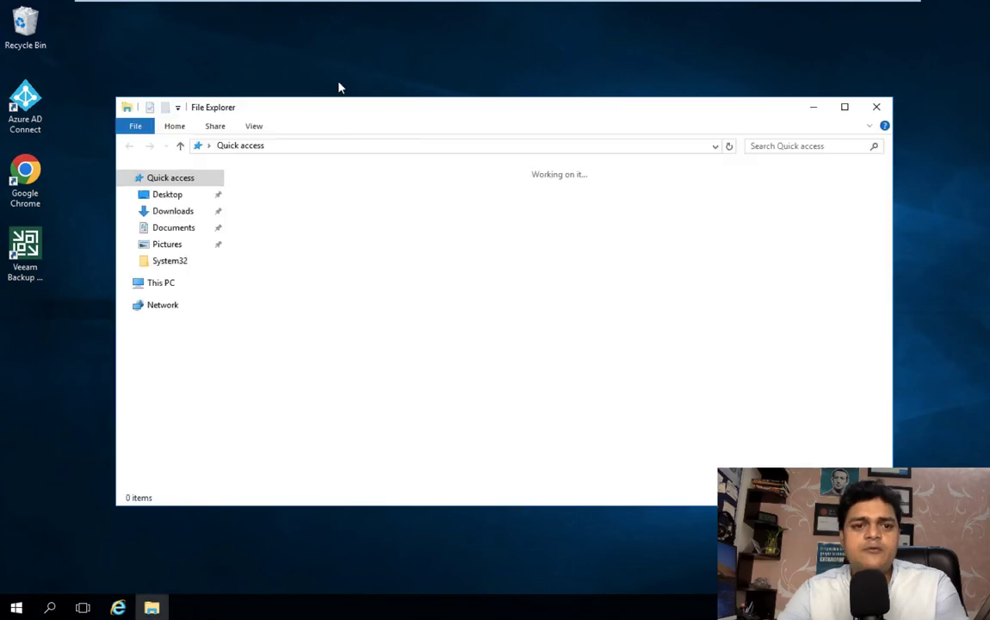
click(169, 282)
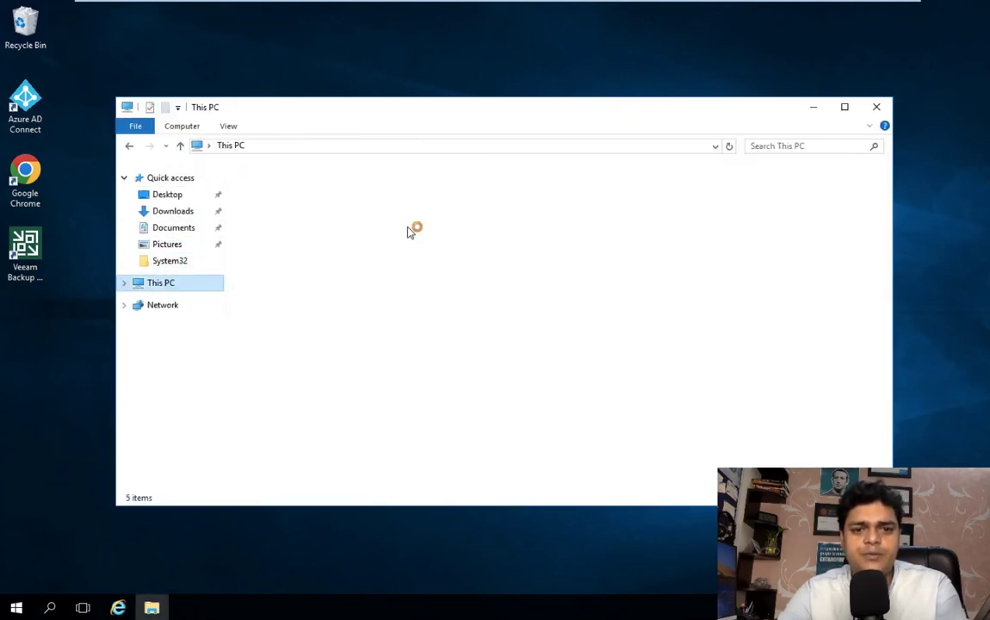
click(328, 346)
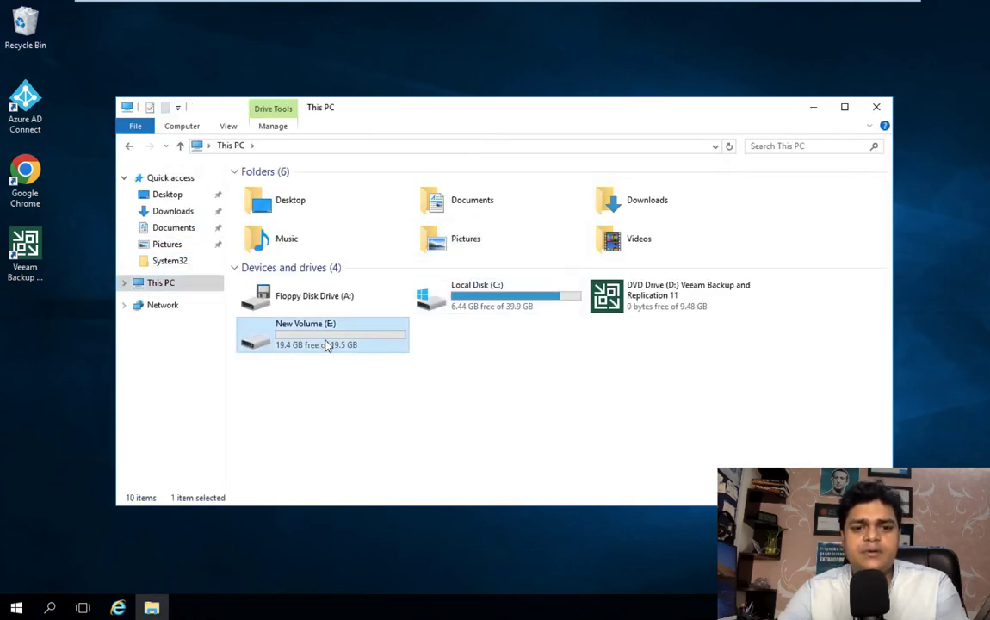
double_click(327, 345)
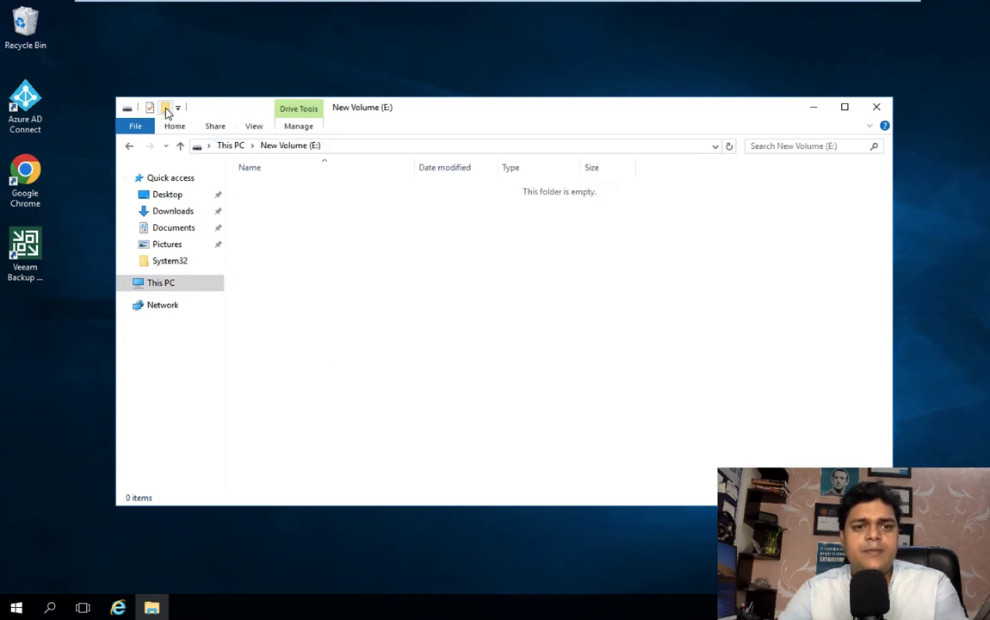
key(ctrl+shift+n)
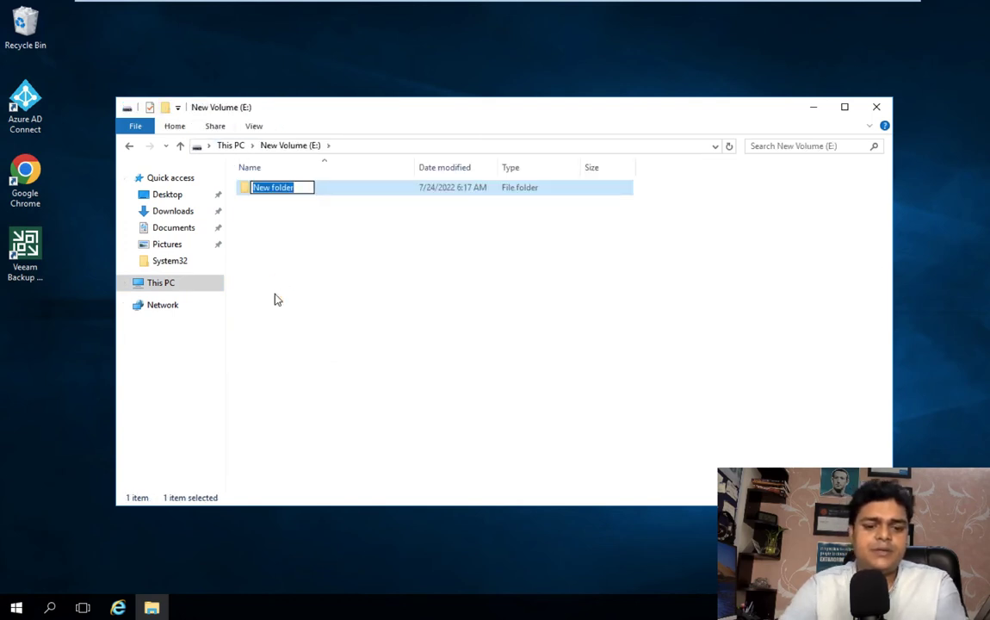
text(FTP)
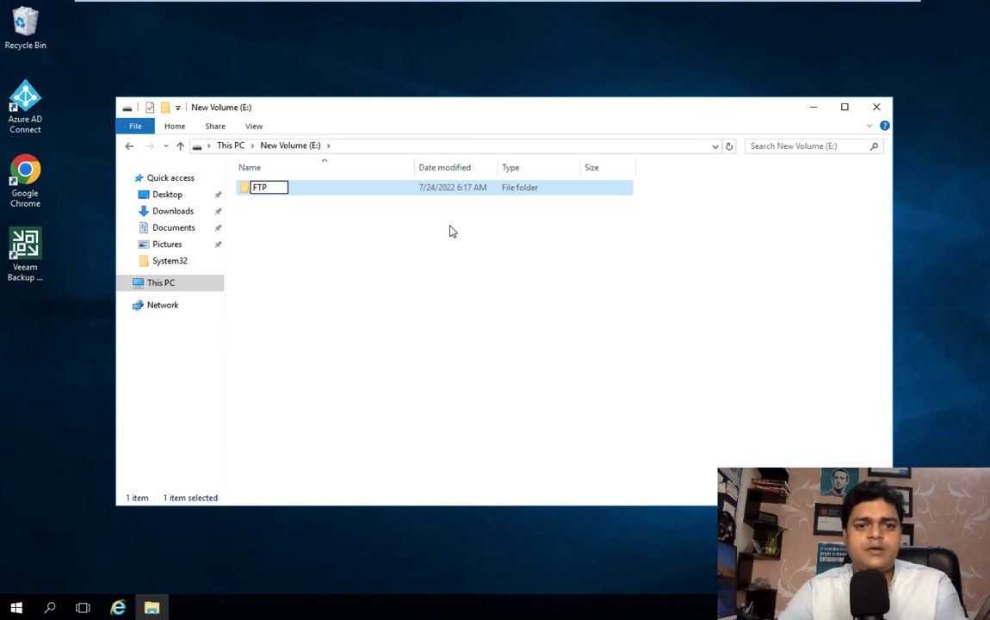
click(449, 231)
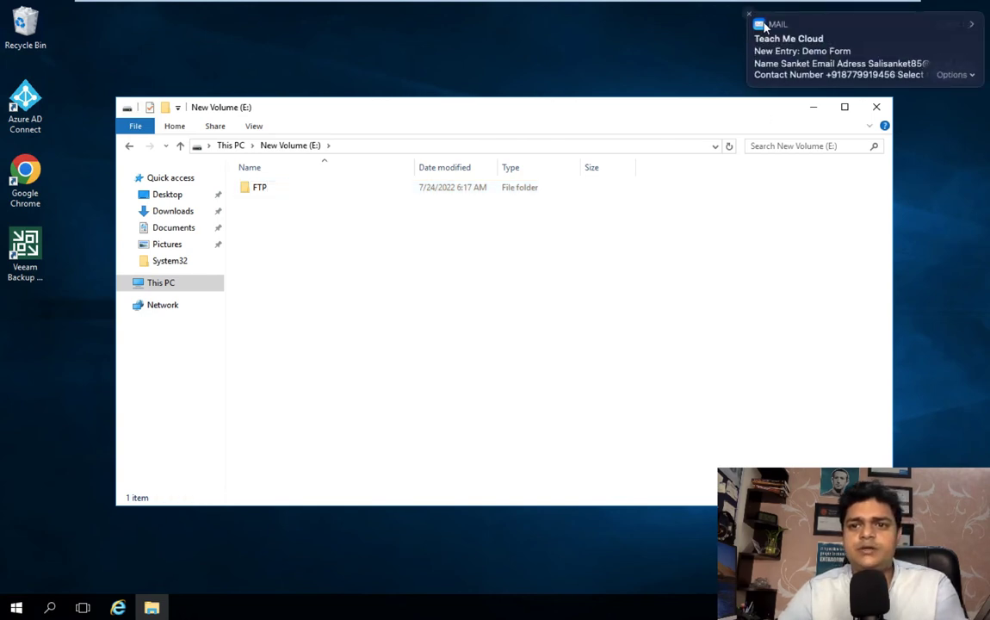
Step: Dismiss the mail notification and relaunch Server Manager from the Start menu
click(749, 15)
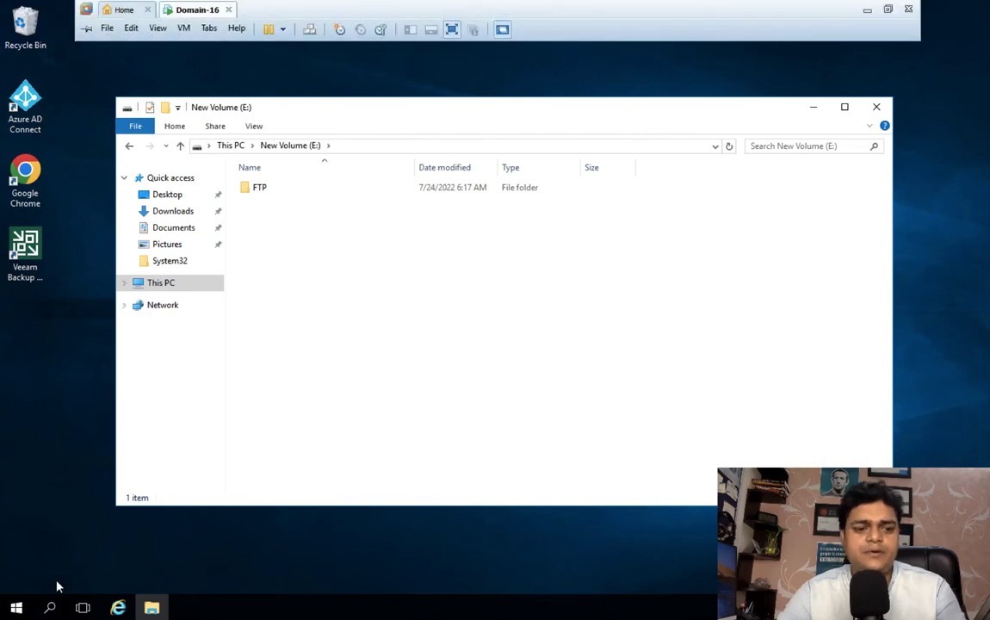
click(12, 610)
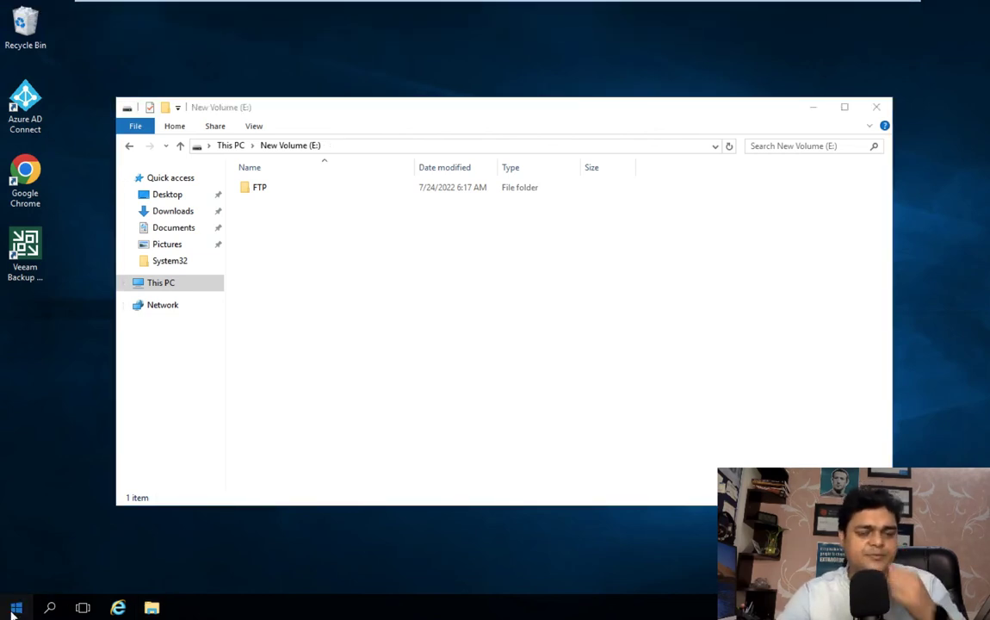
click(262, 242)
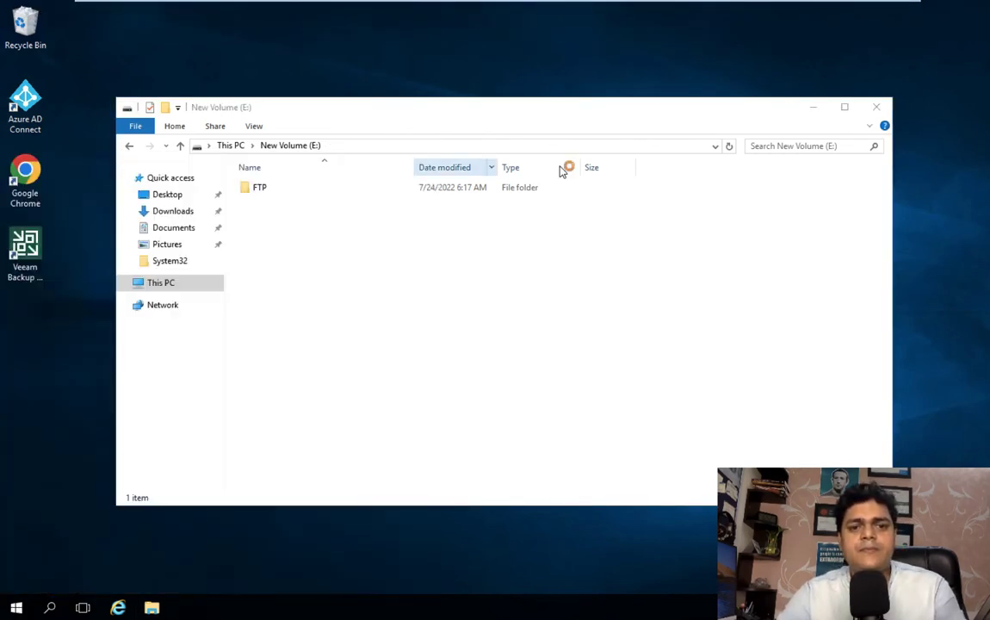
click(812, 107)
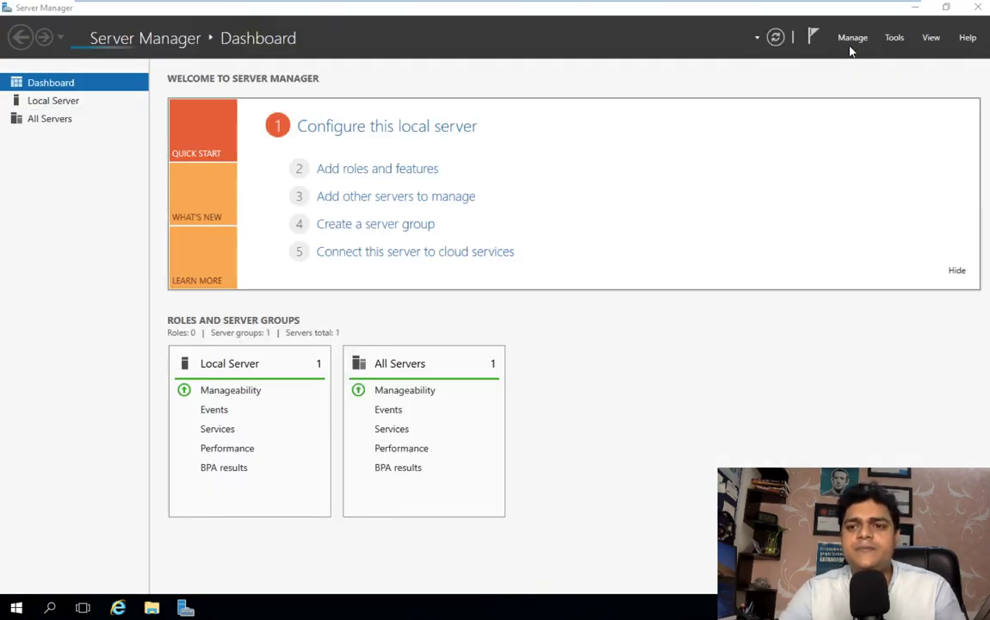
Step: Launch IIS Manager from Server Manager's Tools menu and minimize Server Manager
click(895, 39)
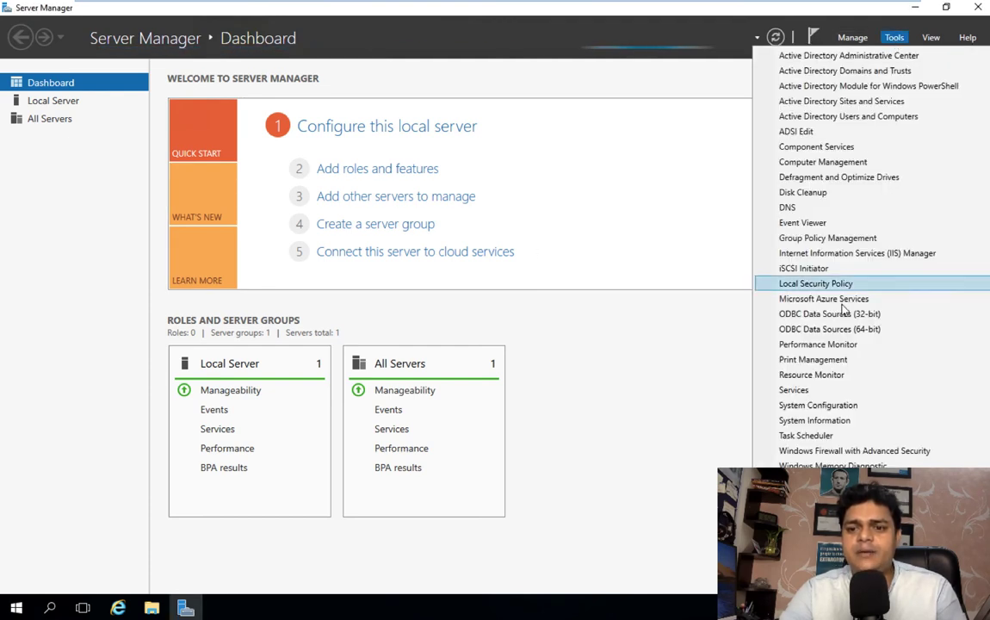
click(851, 253)
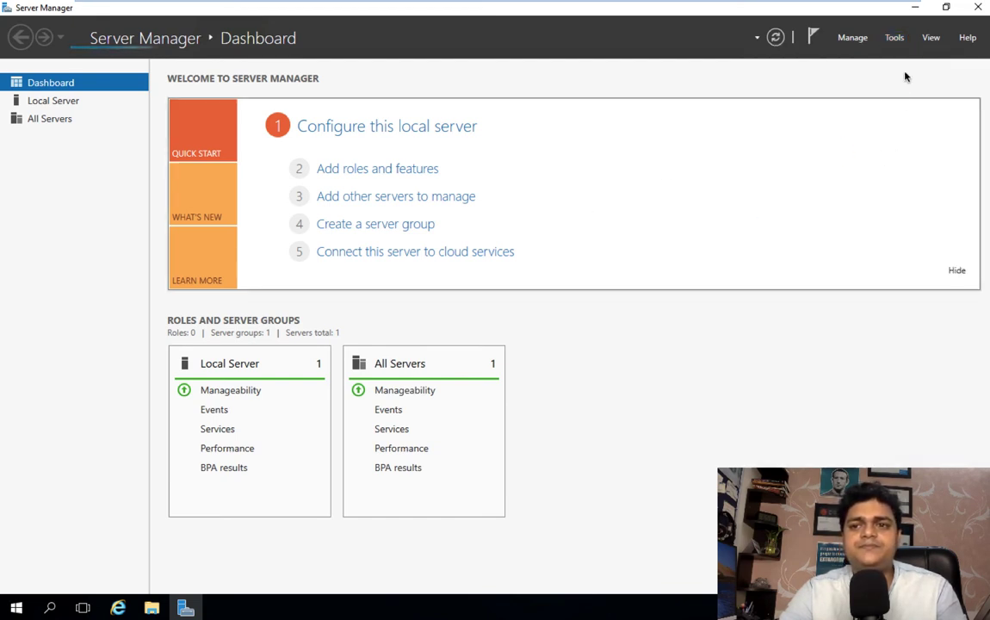
click(916, 9)
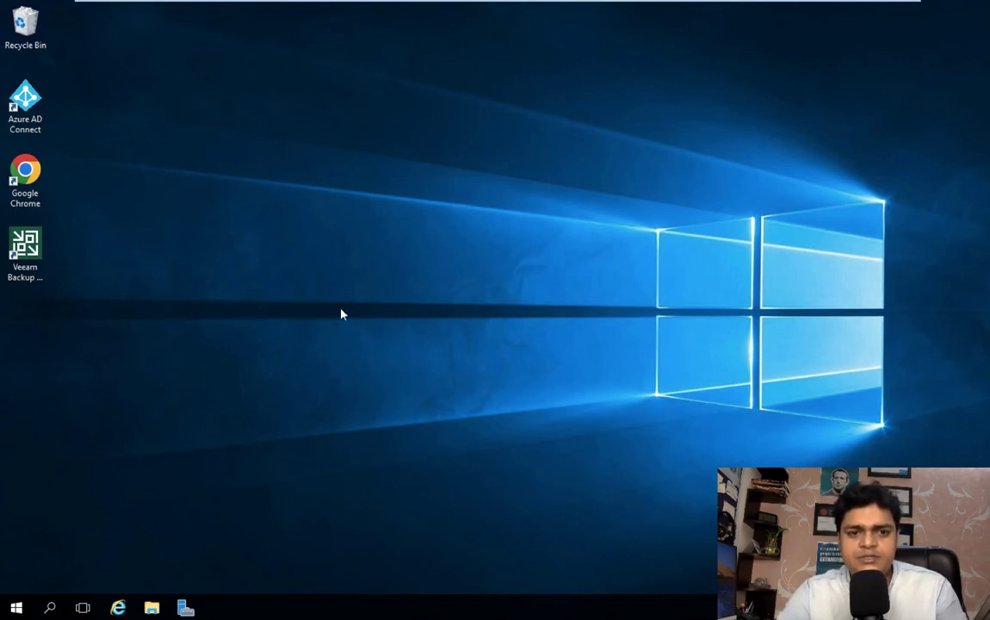
Step: Close the Mail window on the Mac's other desktop and pause the recording
key(ctrl+Left)
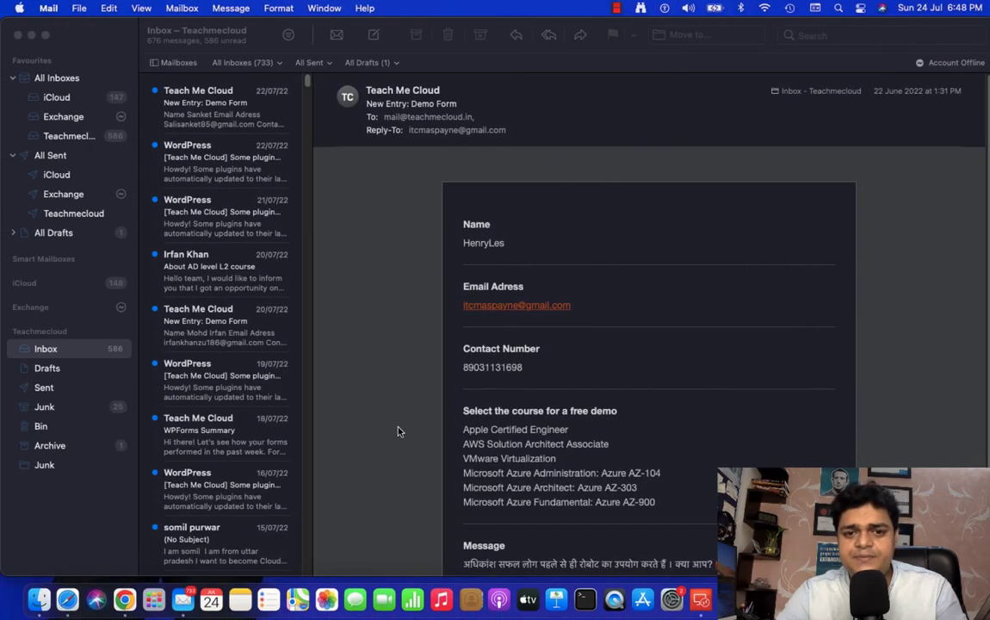
click(16, 35)
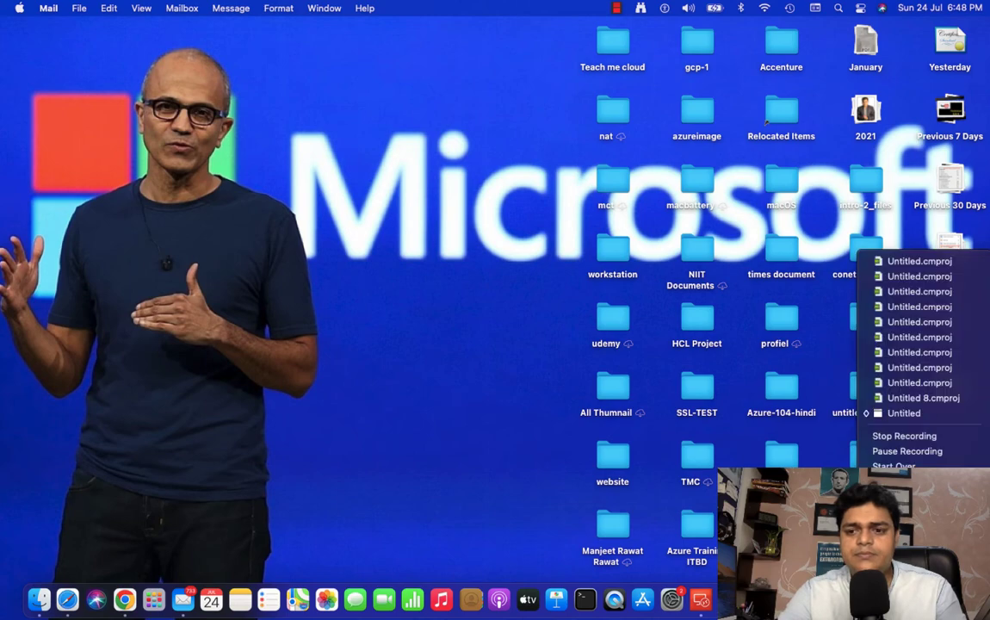
click(899, 449)
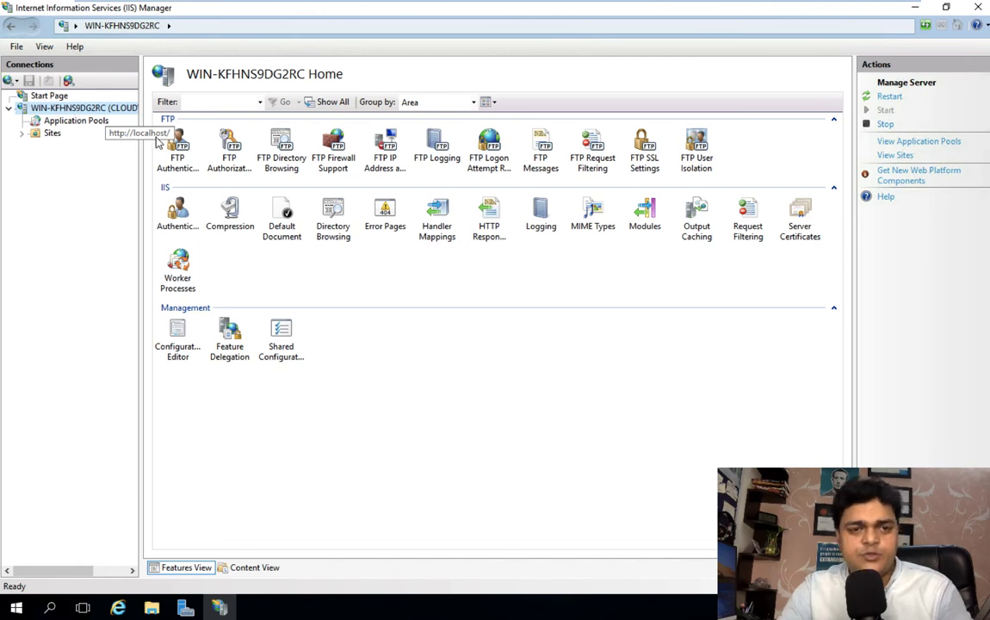
double_click(177, 159)
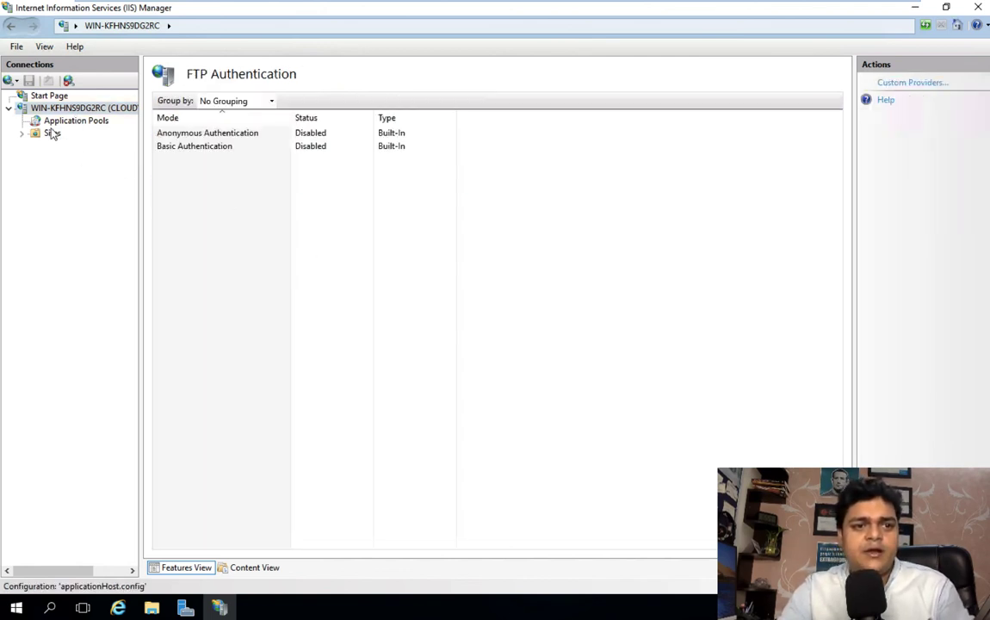
click(23, 134)
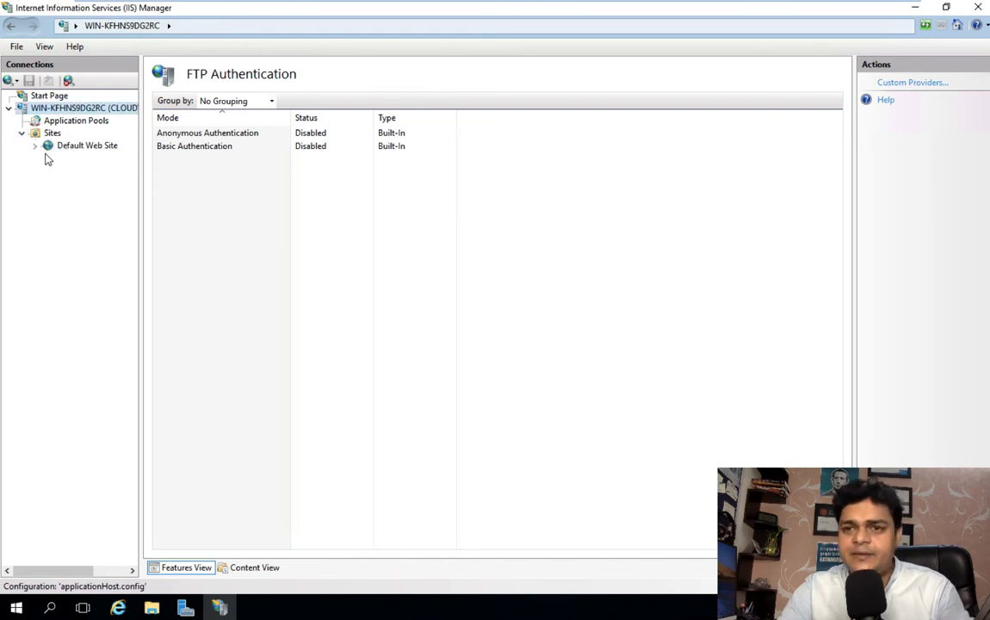
right_click(52, 134)
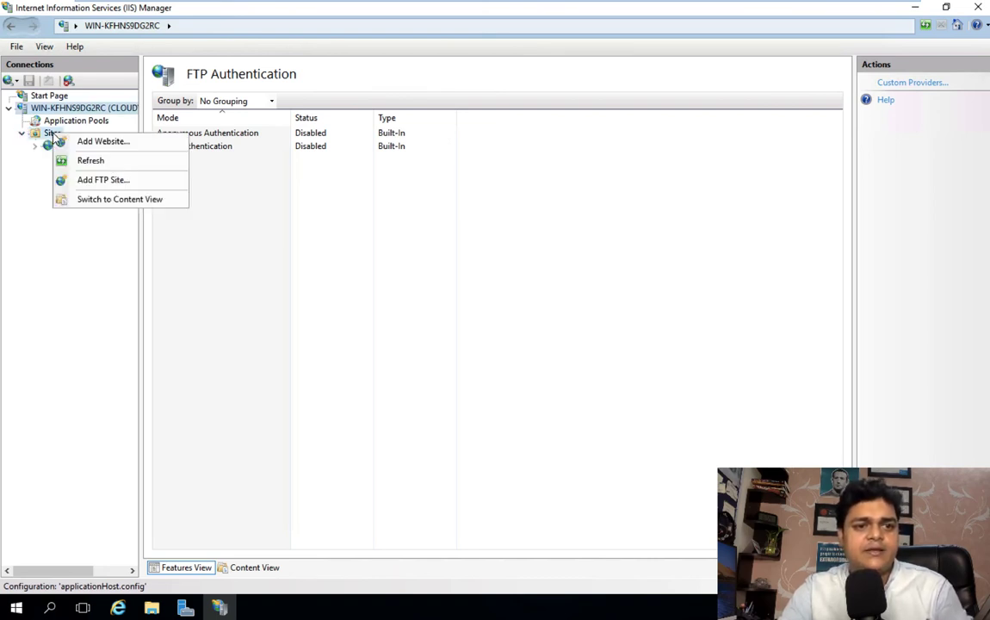
key(Escape)
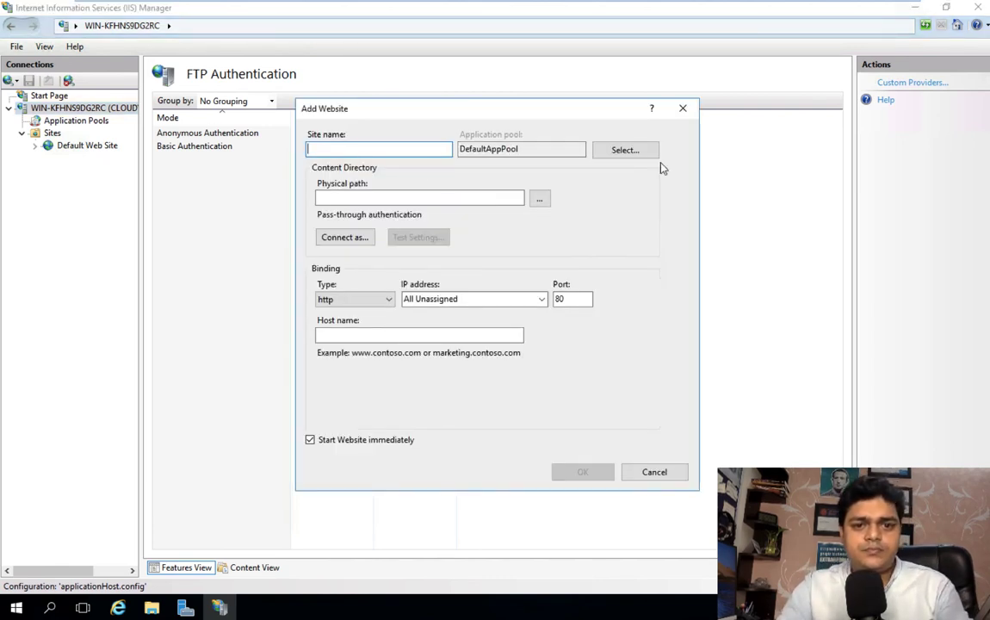
click(368, 300)
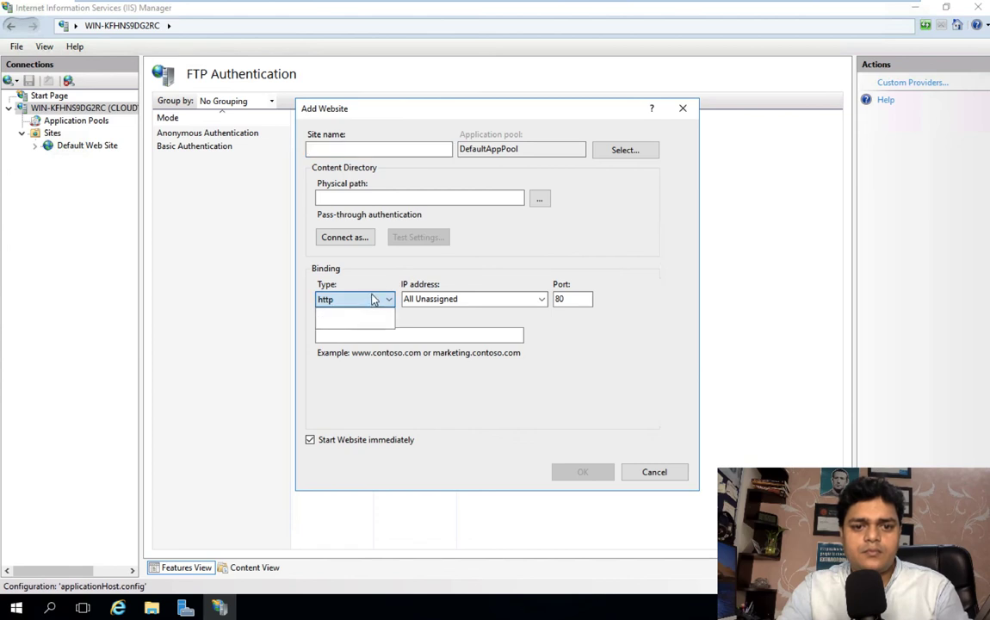
click(683, 108)
click(683, 109)
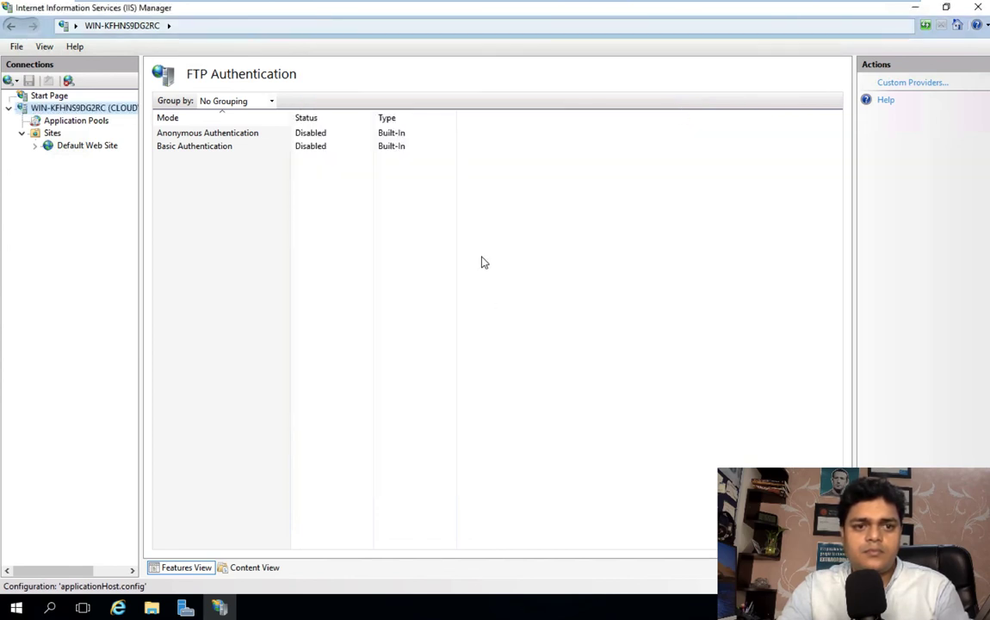
click(57, 108)
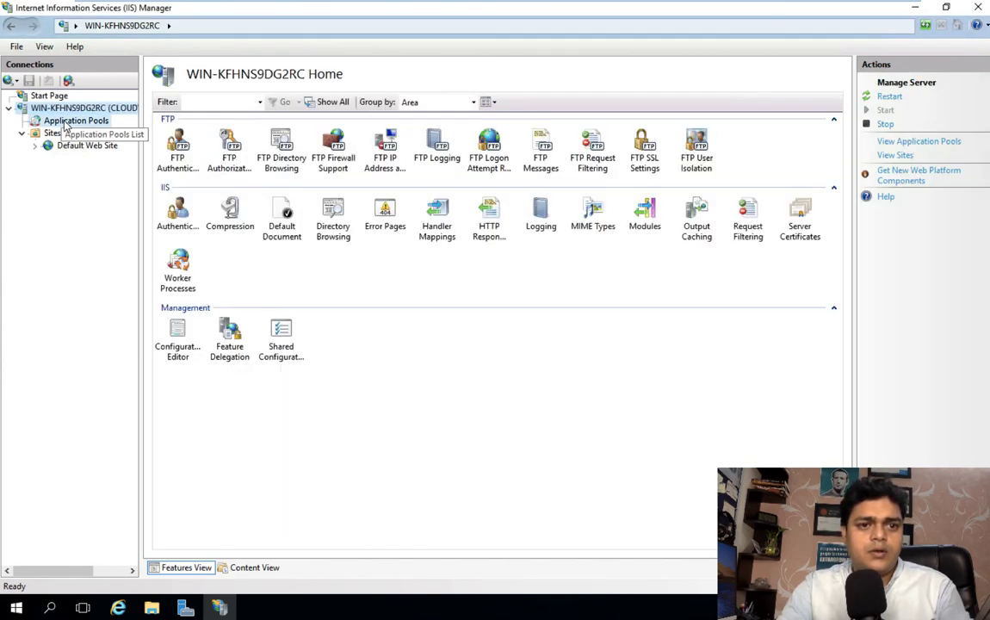
click(67, 121)
click(69, 107)
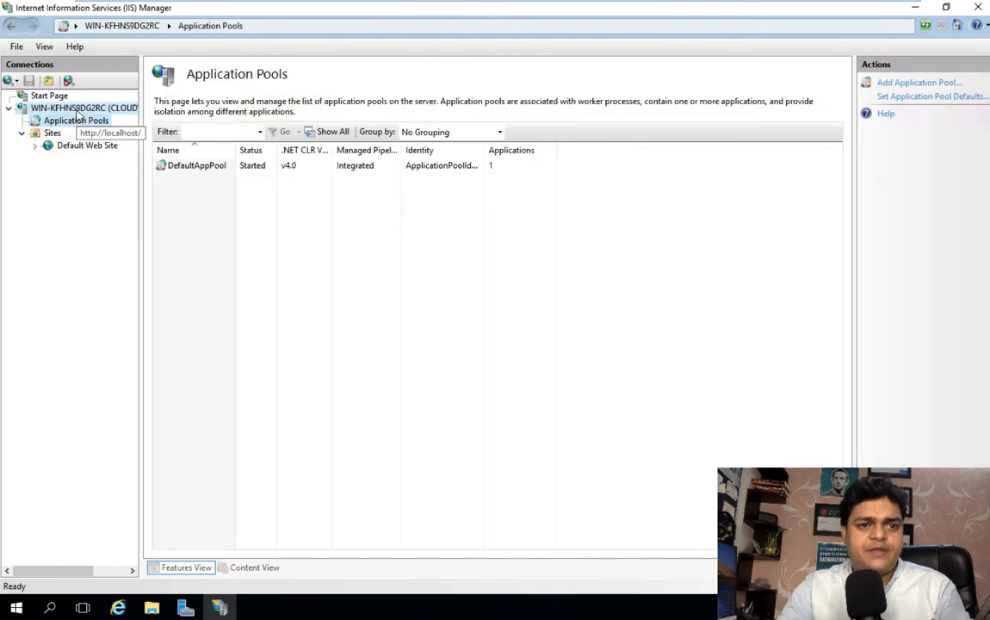
click(177, 161)
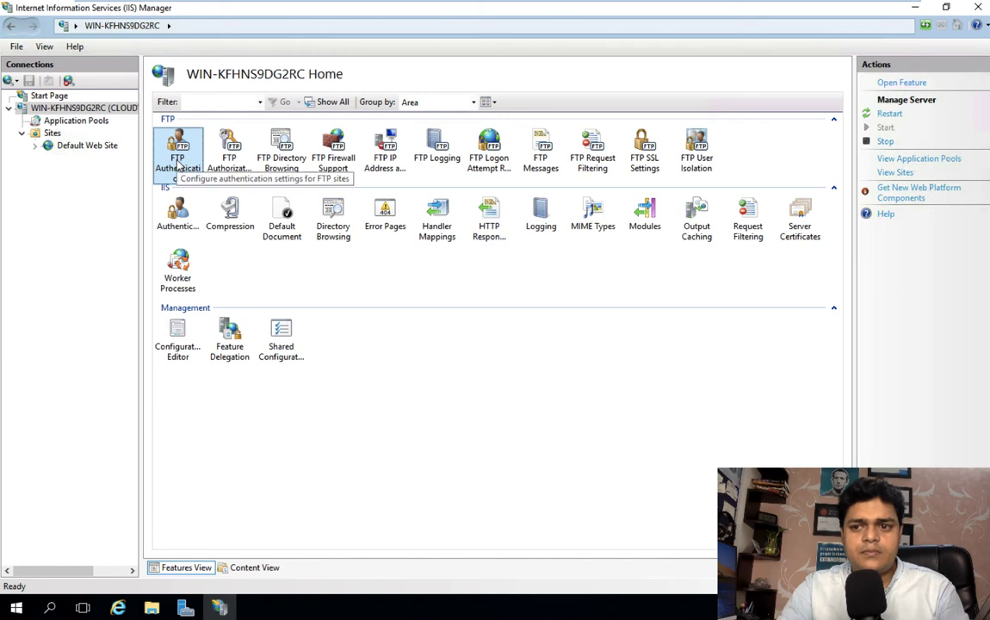
double_click(177, 163)
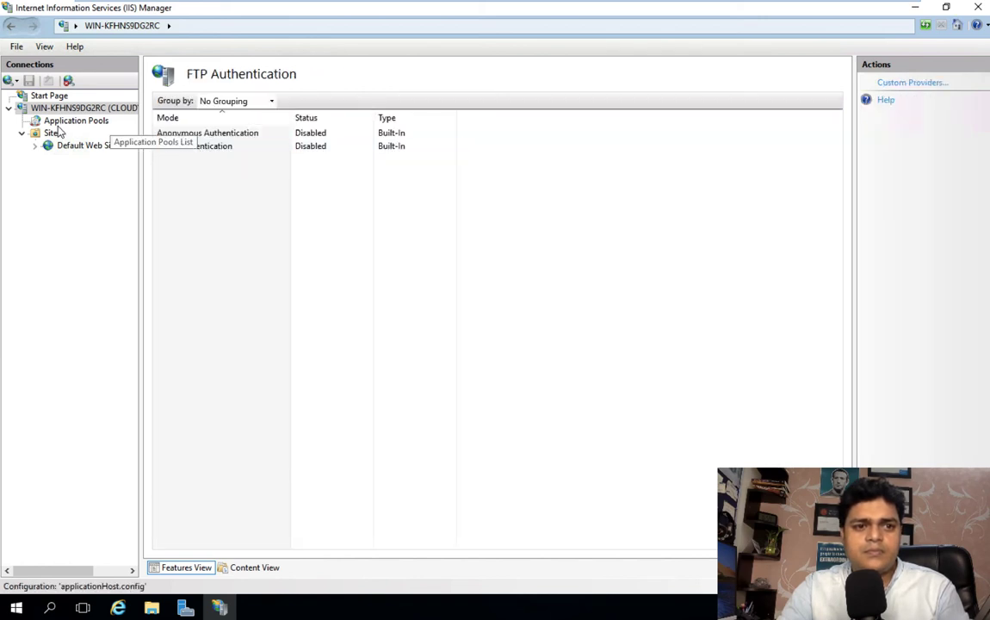
click(96, 122)
click(53, 134)
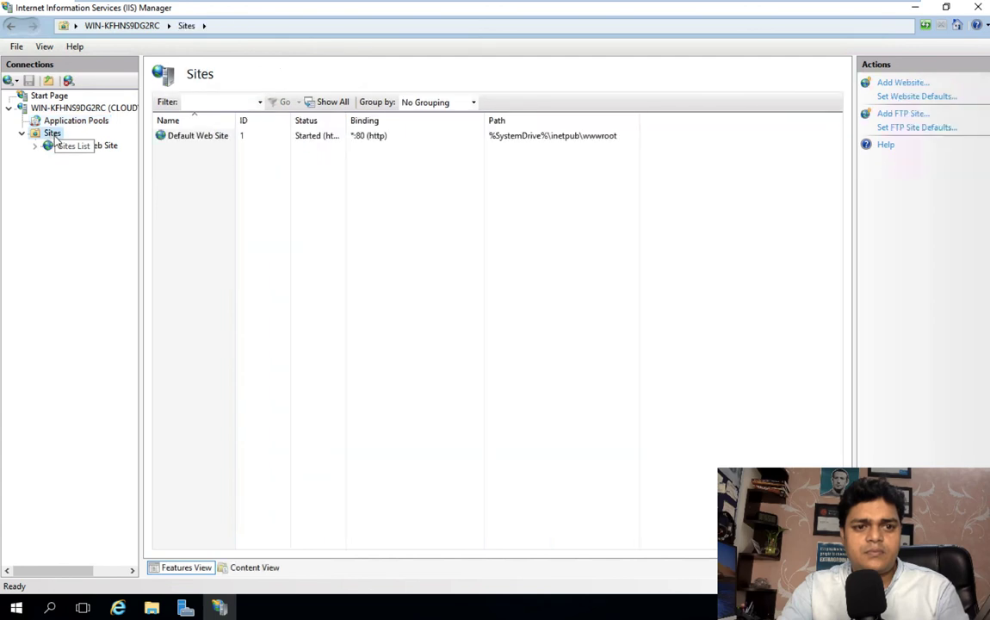
click(901, 82)
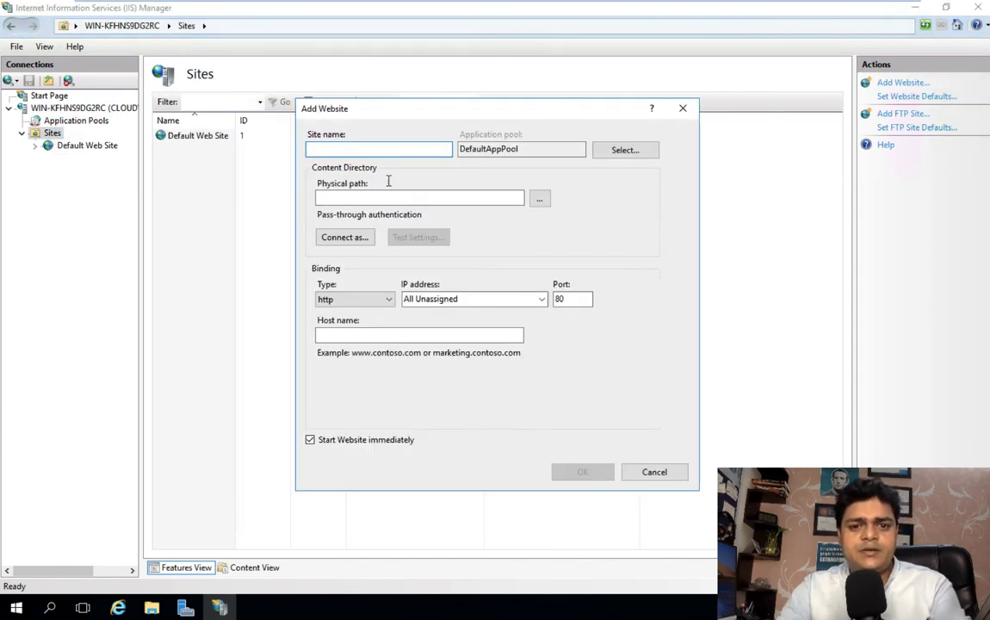
click(44, 106)
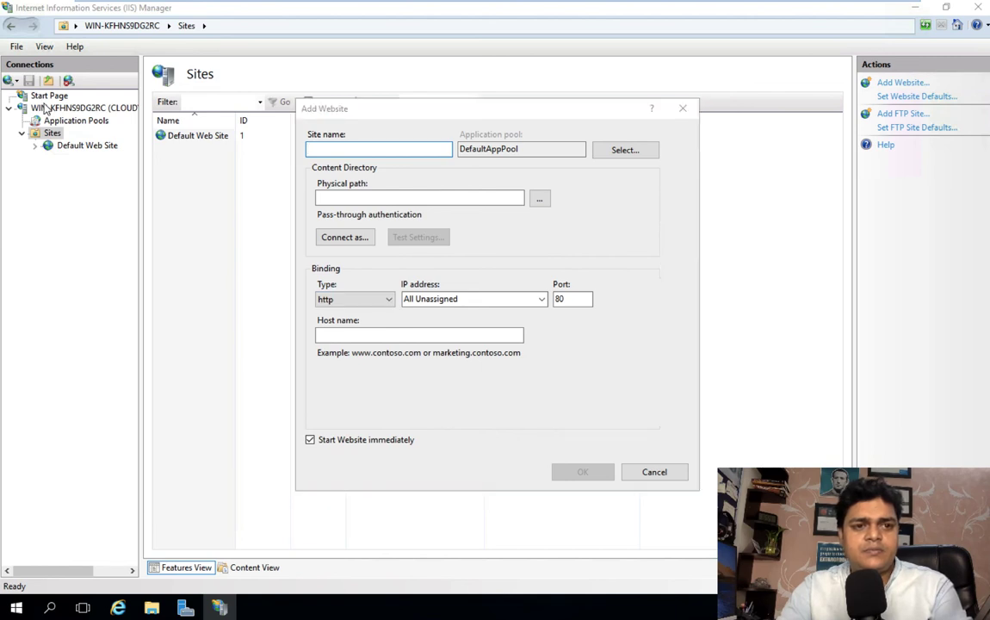
click(654, 471)
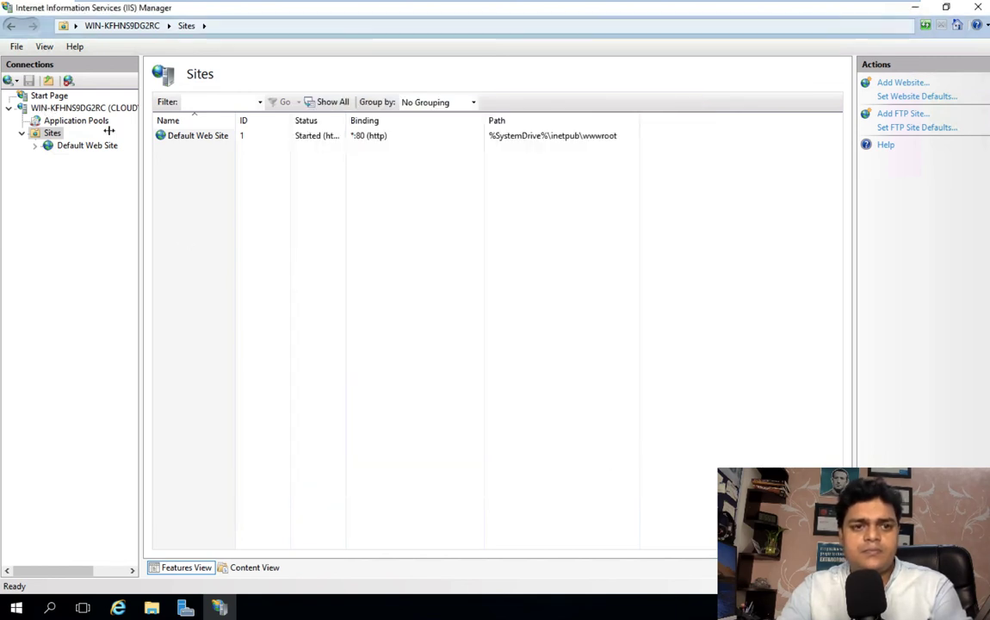
right_click(80, 109)
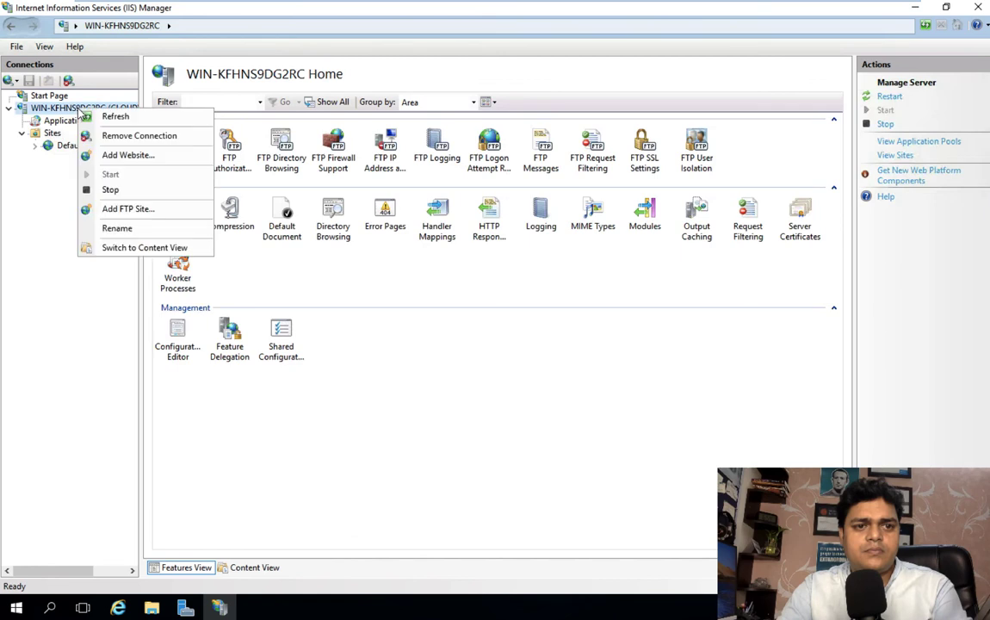
Step: Name the new FTP site 'backup' and browse This PC for its content folder
click(124, 211)
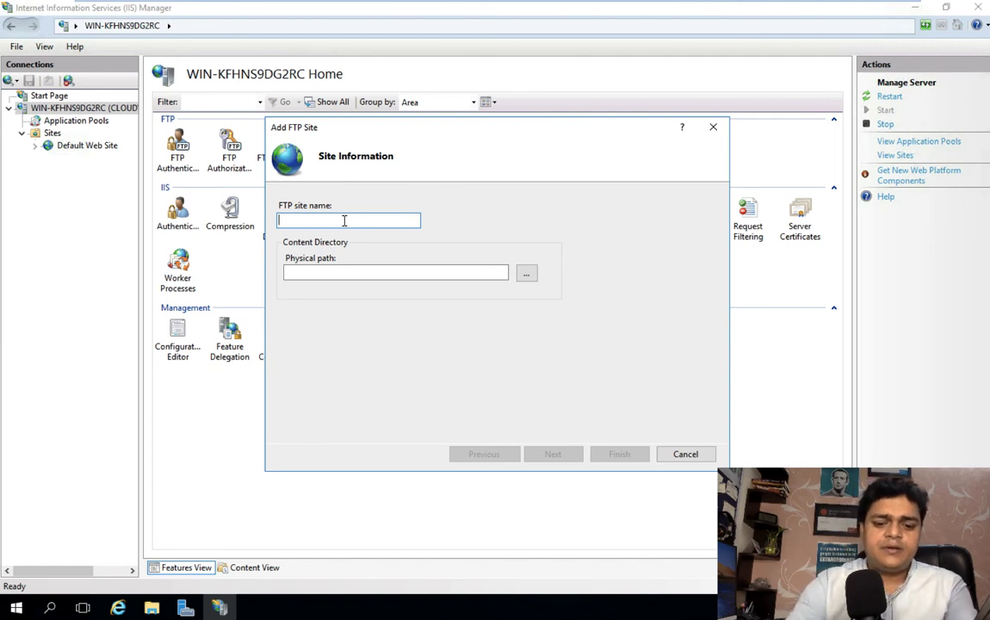
text(backup)
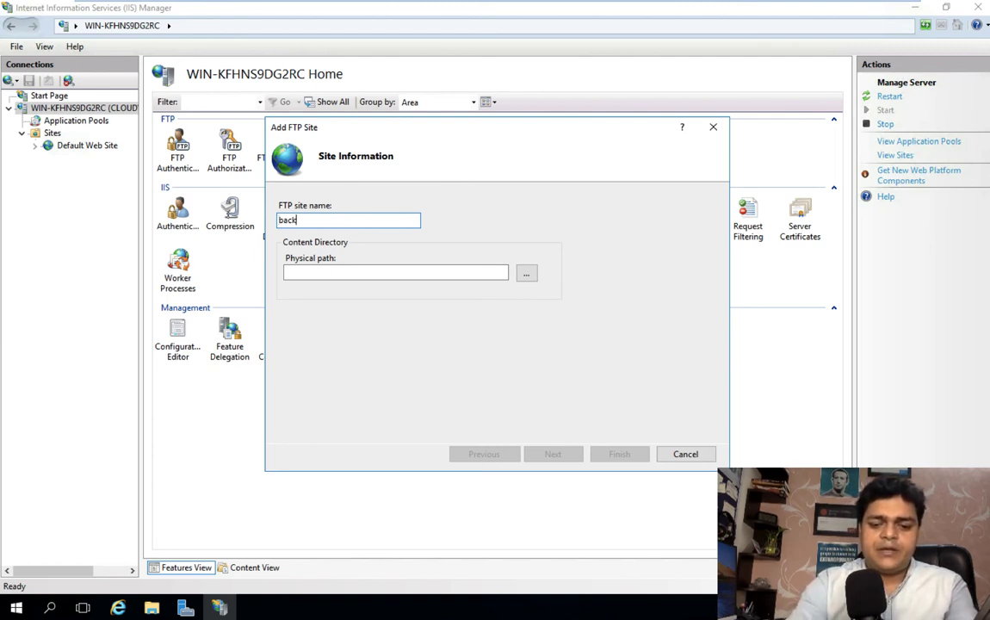
click(528, 275)
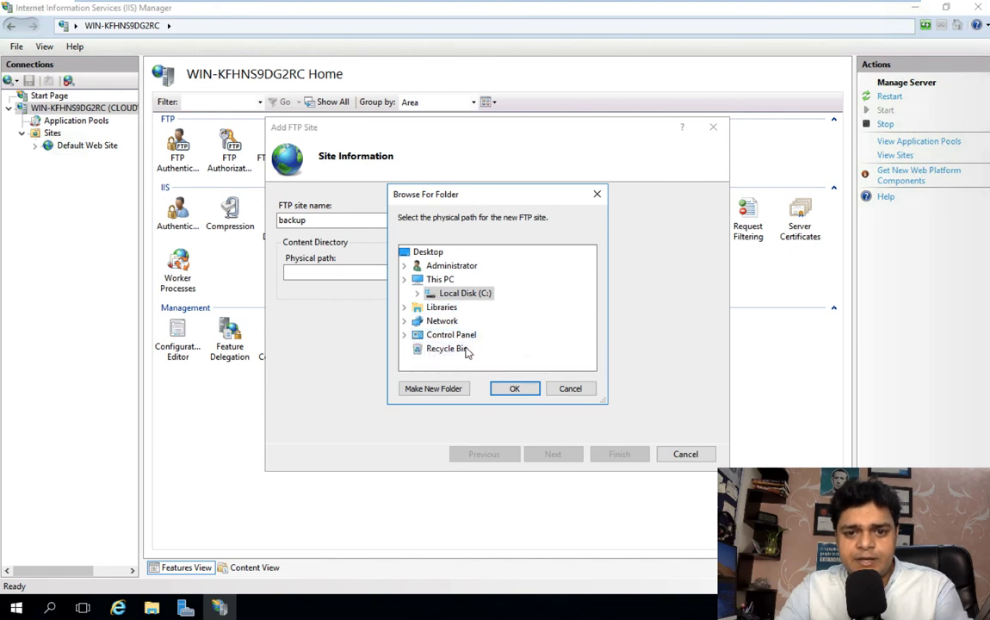
double_click(441, 280)
scroll(439, 291, up, 1)
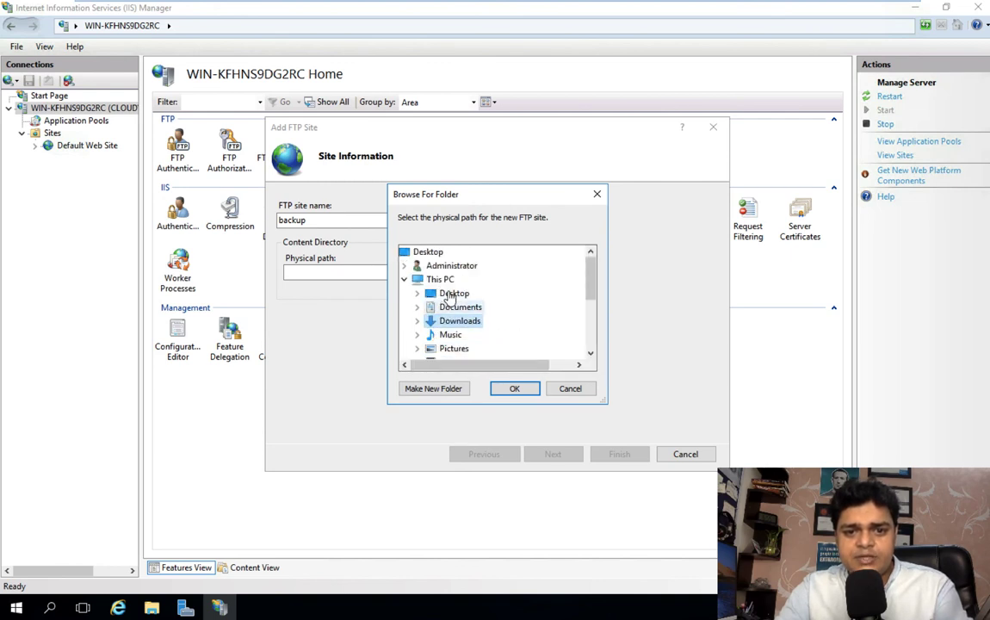
click(443, 281)
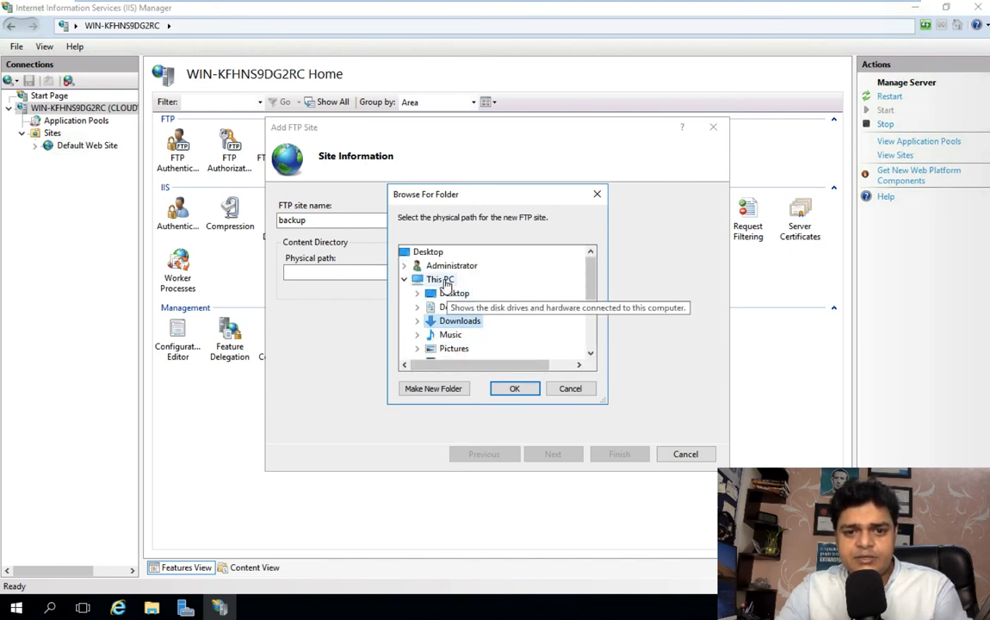
click(591, 352)
click(590, 353)
click(590, 352)
click(590, 353)
click(590, 353)
click(590, 353)
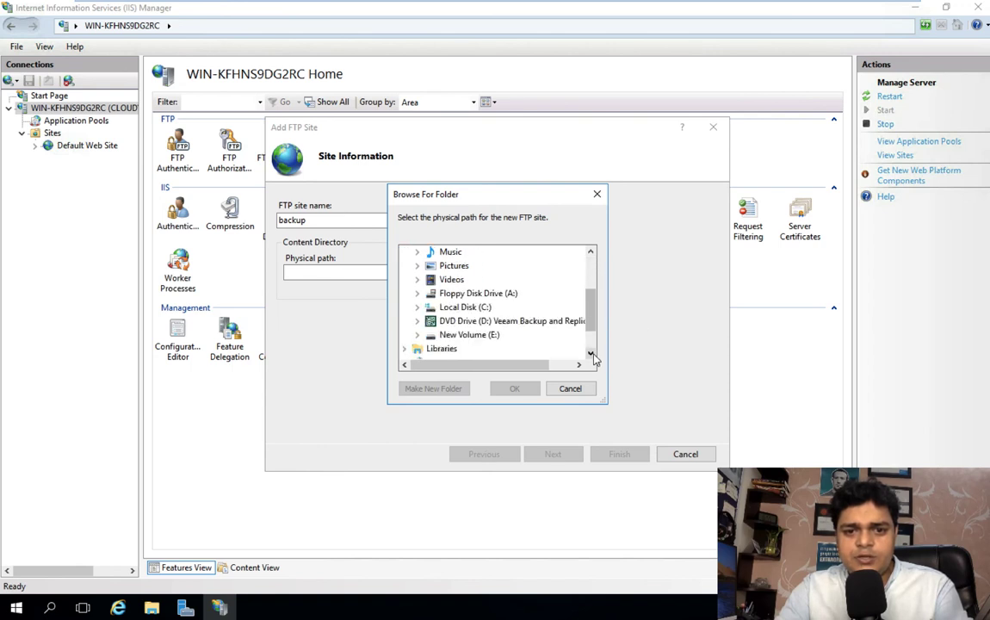
click(591, 353)
Step: Set the site's physical path to E:\FTP and proceed to binding settings
click(489, 322)
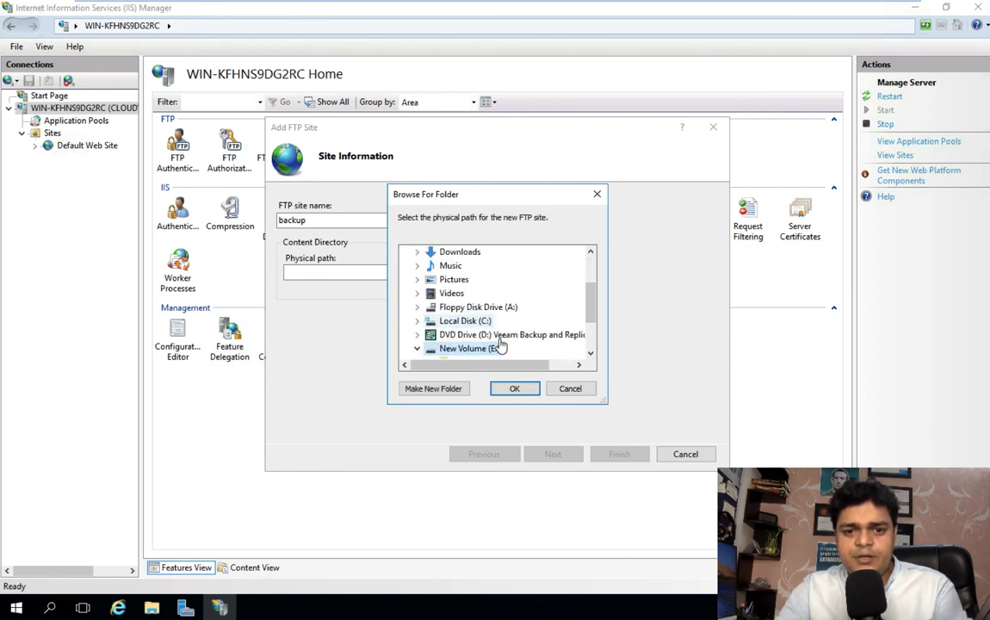
scroll(496, 345, down, 1)
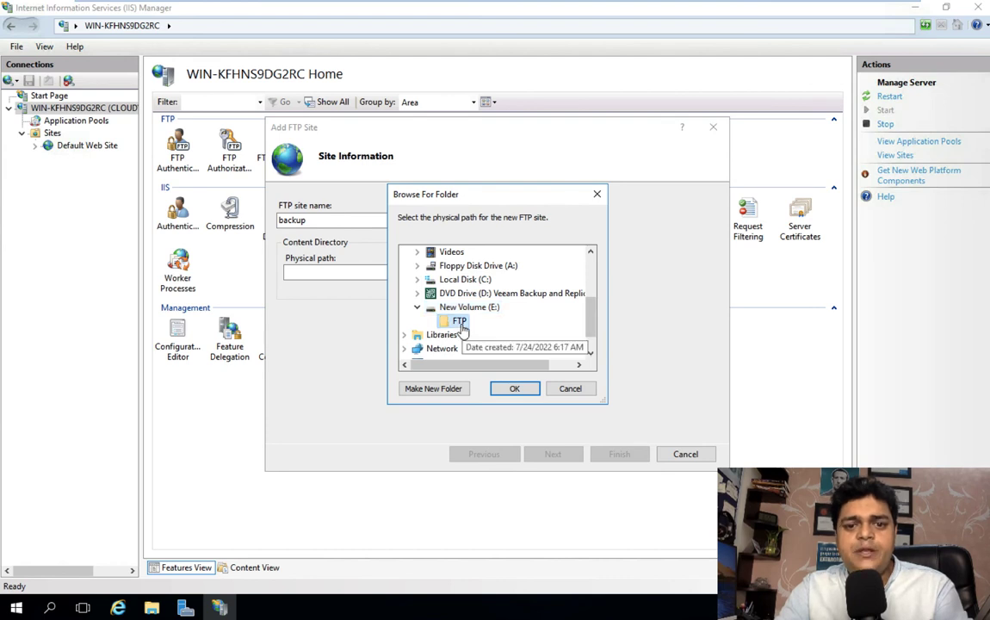
click(459, 322)
click(514, 388)
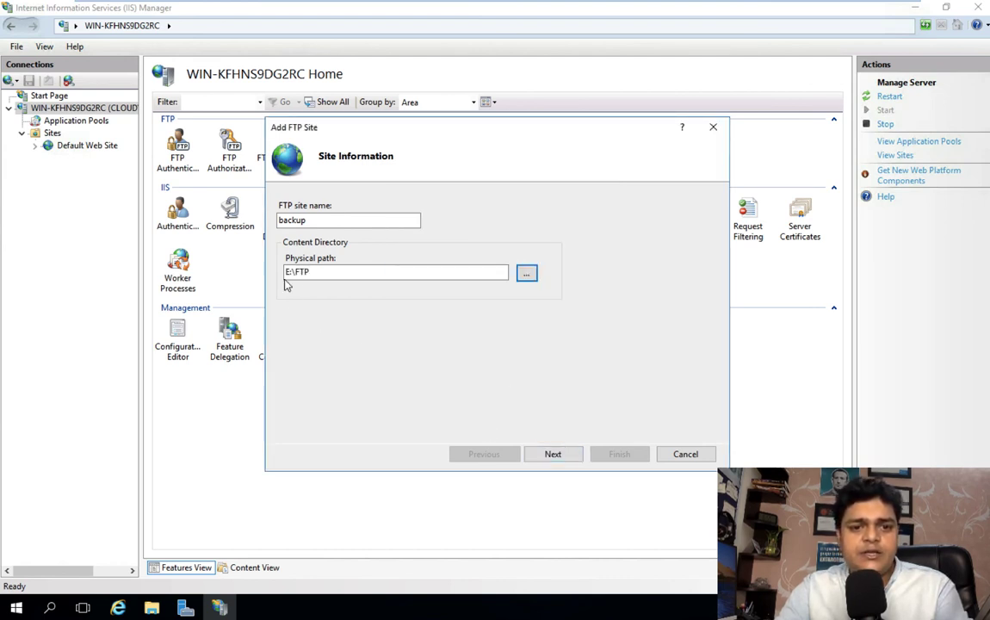
click(553, 456)
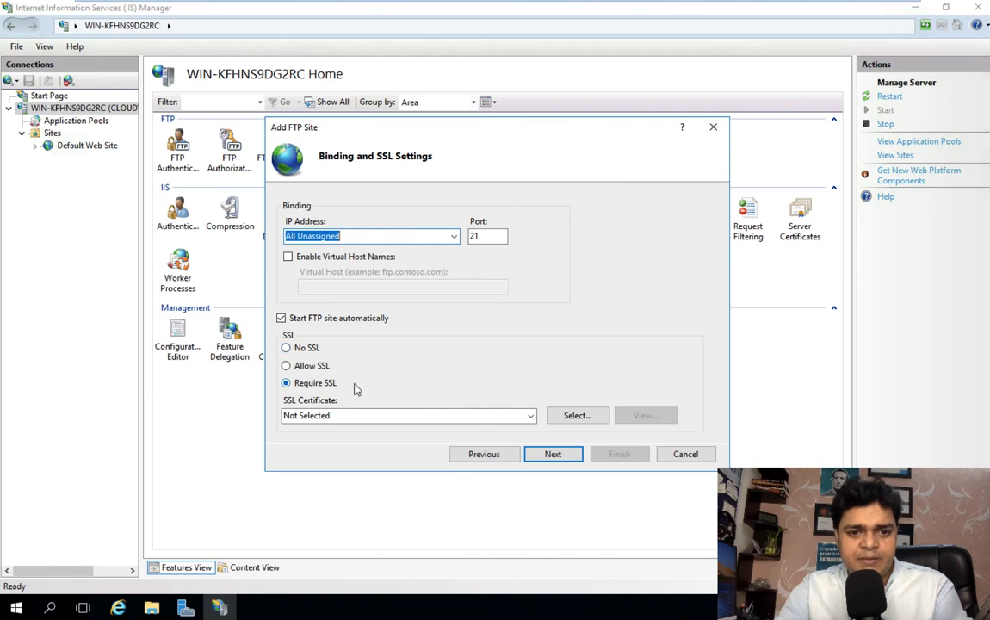
Step: Finish the FTP site with No SSL, anonymous authentication, and Read/Write for all users
click(286, 347)
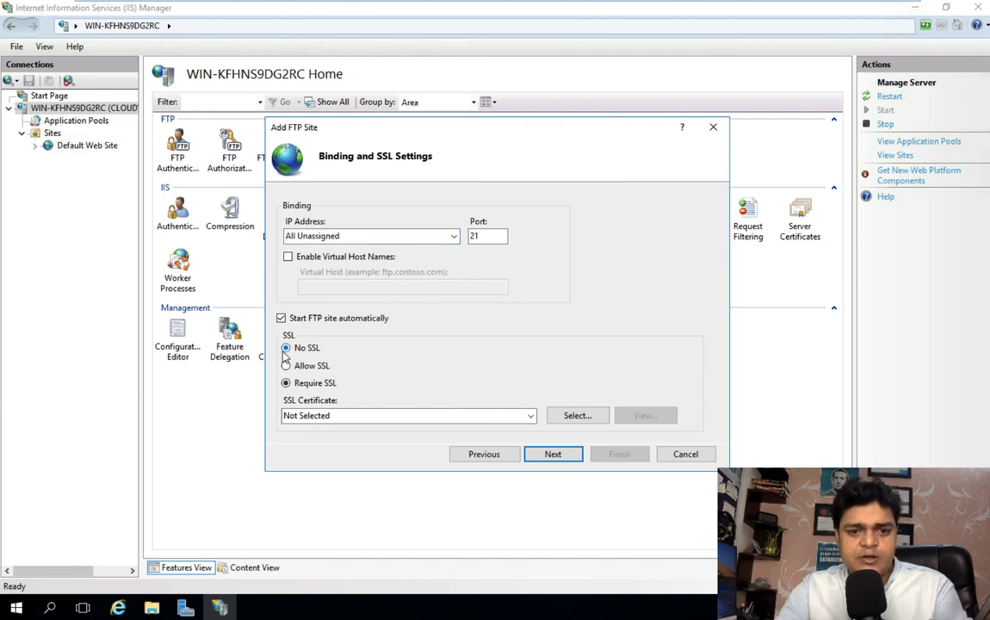
click(553, 456)
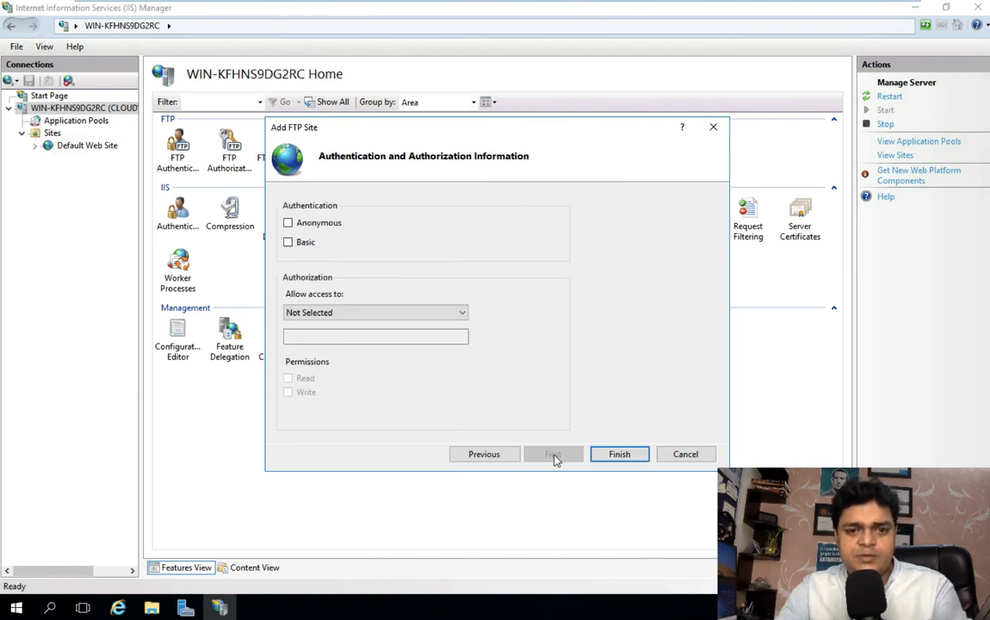
click(288, 223)
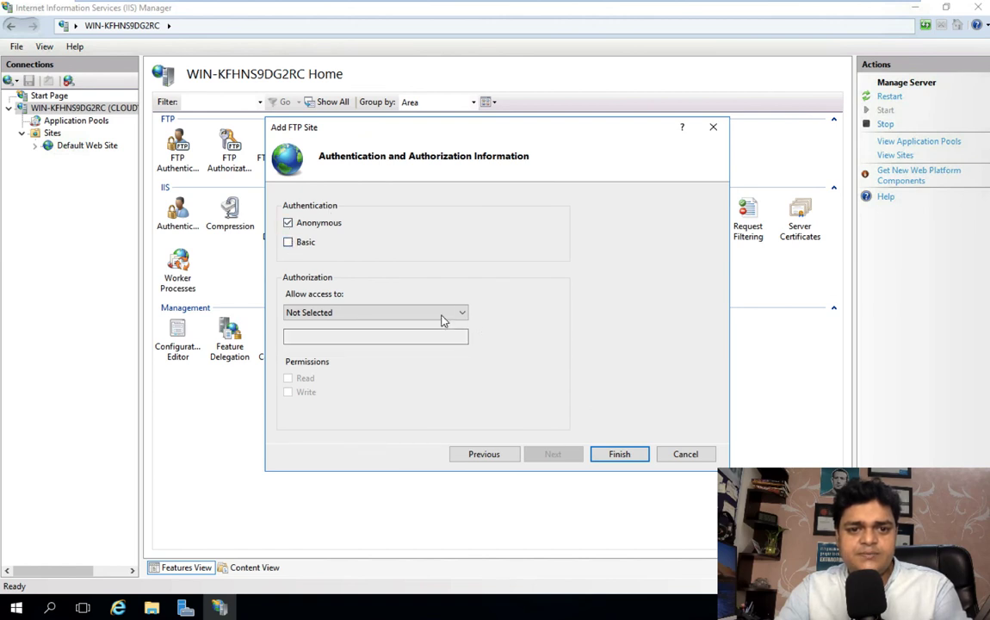
click(441, 315)
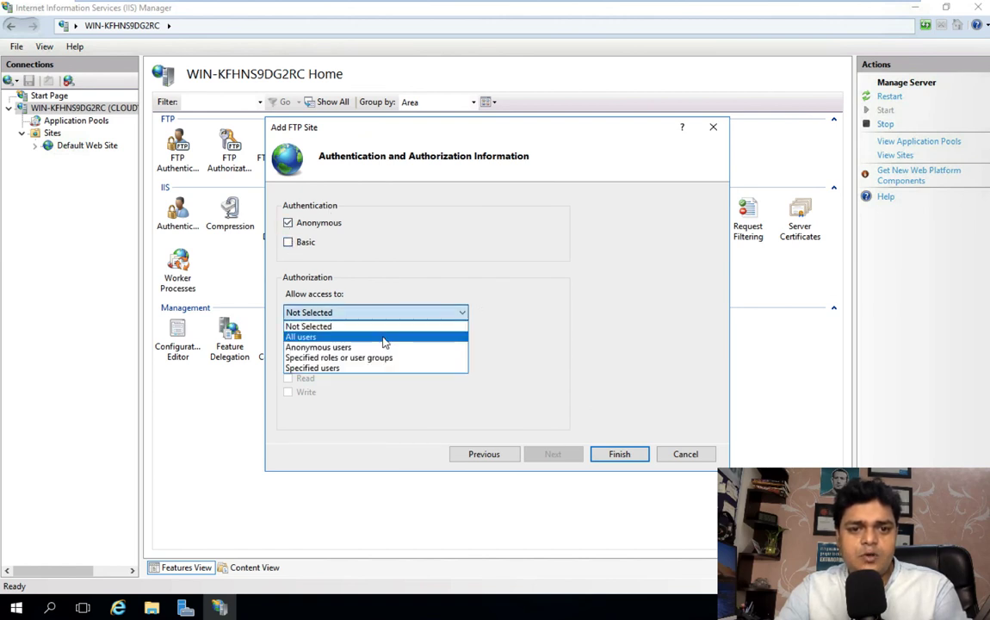
click(389, 337)
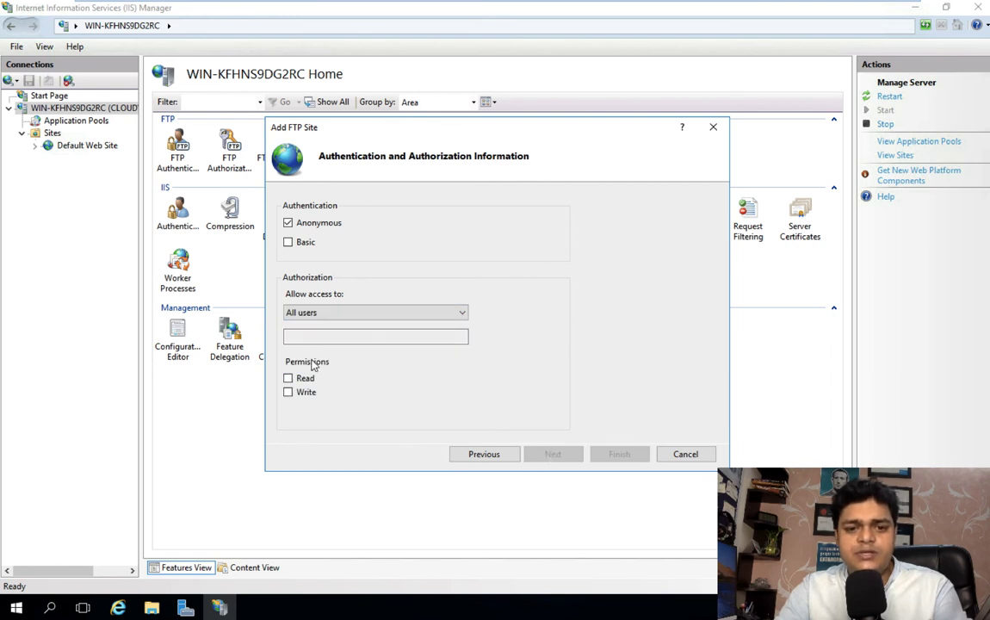
click(288, 377)
click(288, 392)
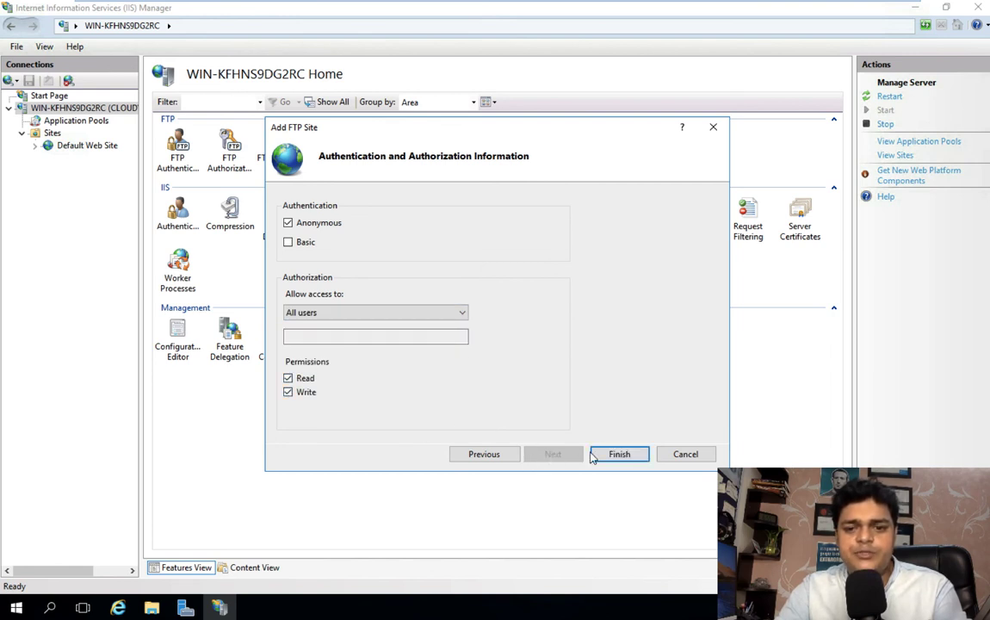
click(601, 459)
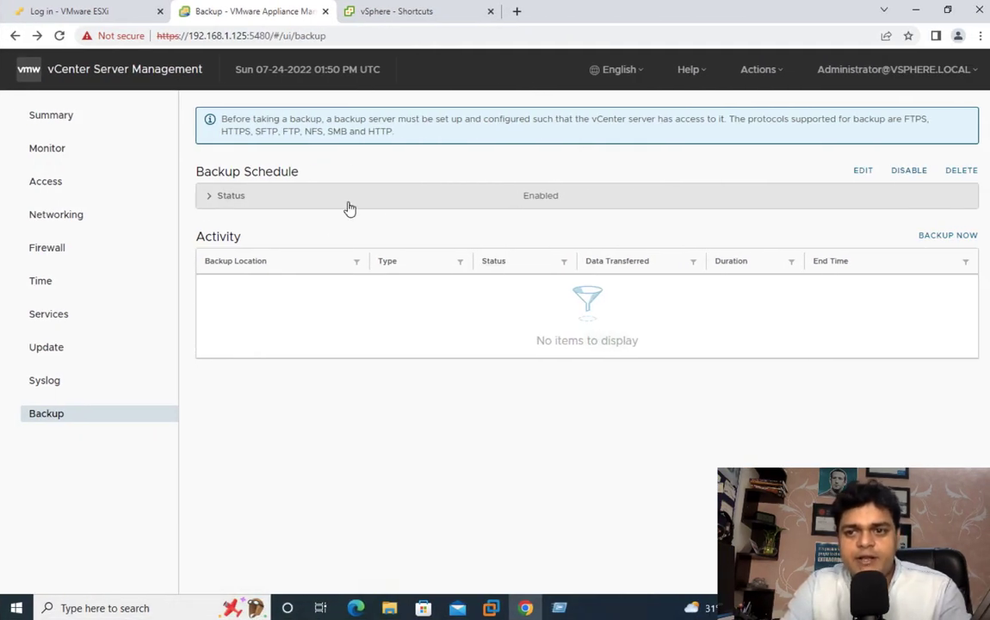
Step: Review the backup schedule details, including the ftp://192.168.1.13 location and included data
click(225, 196)
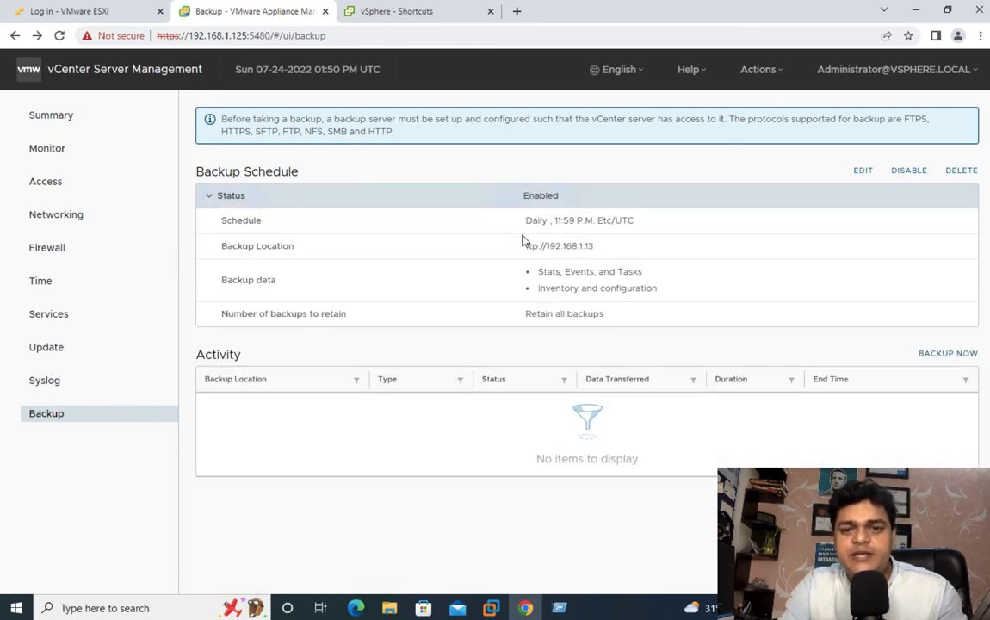
drag(522, 221, 501, 253)
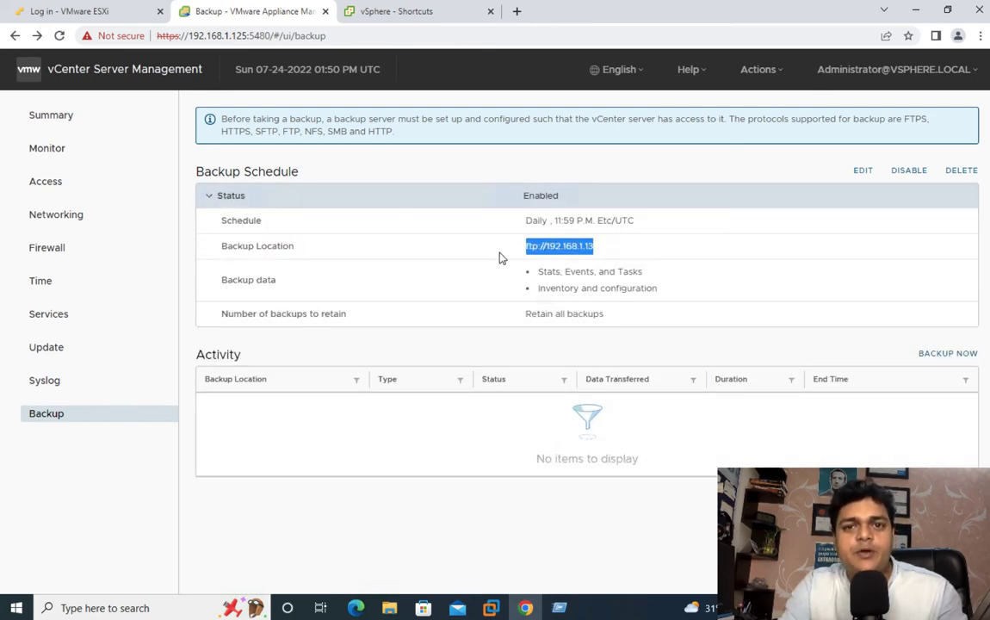
click(623, 278)
drag(626, 282, 414, 247)
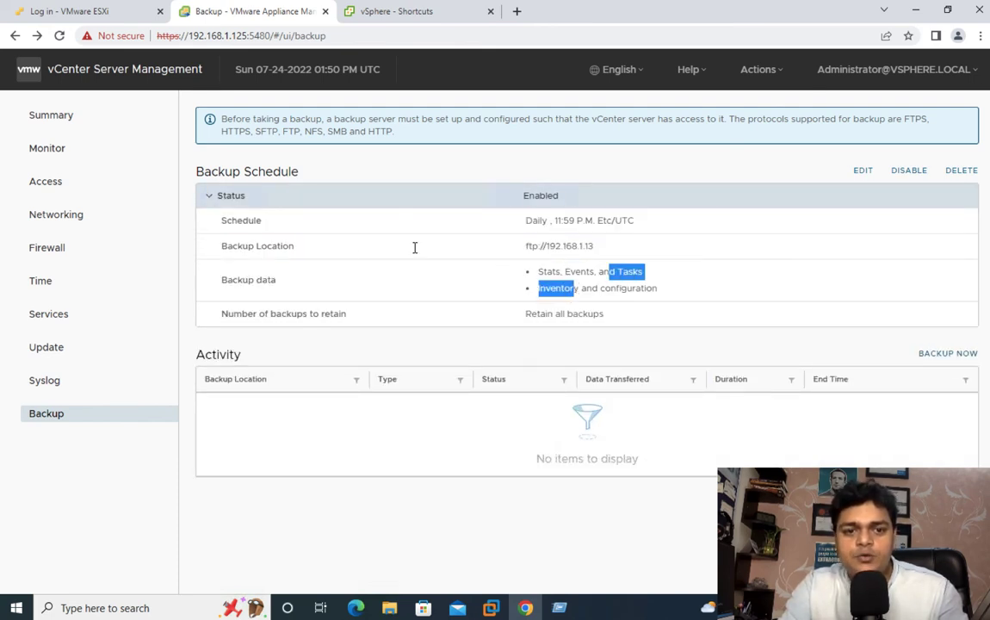
click(211, 197)
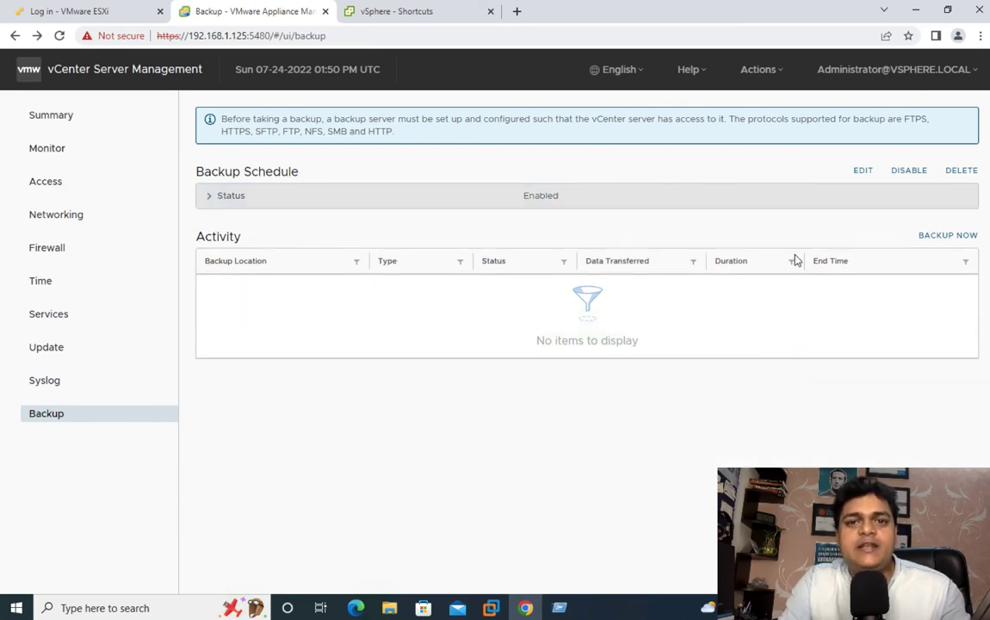
Step: Start Backup Now with location ftp://192.168.1.13 and the FTP account's user name and password
click(946, 240)
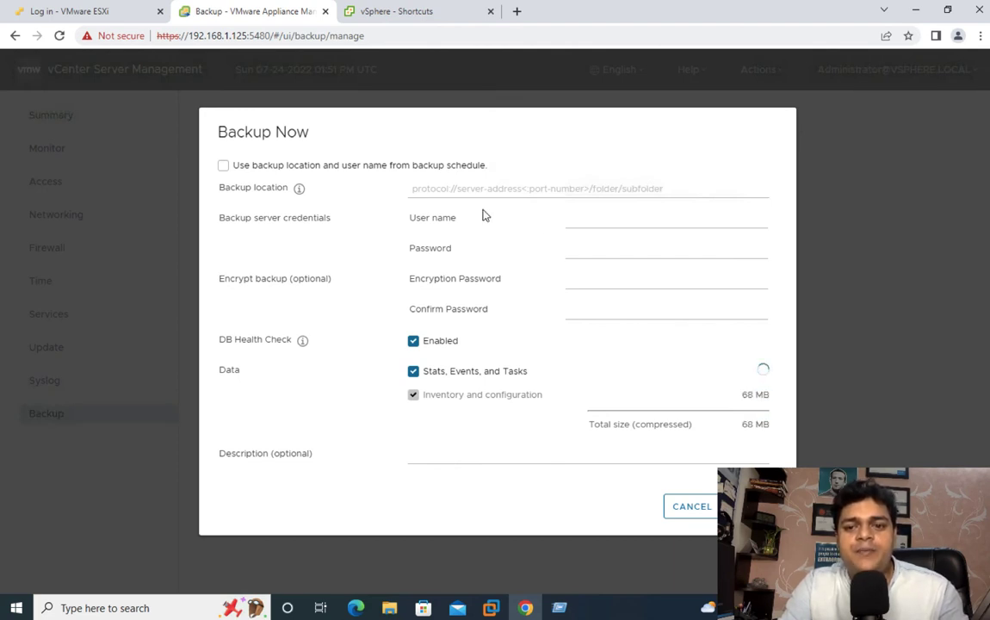
click(448, 191)
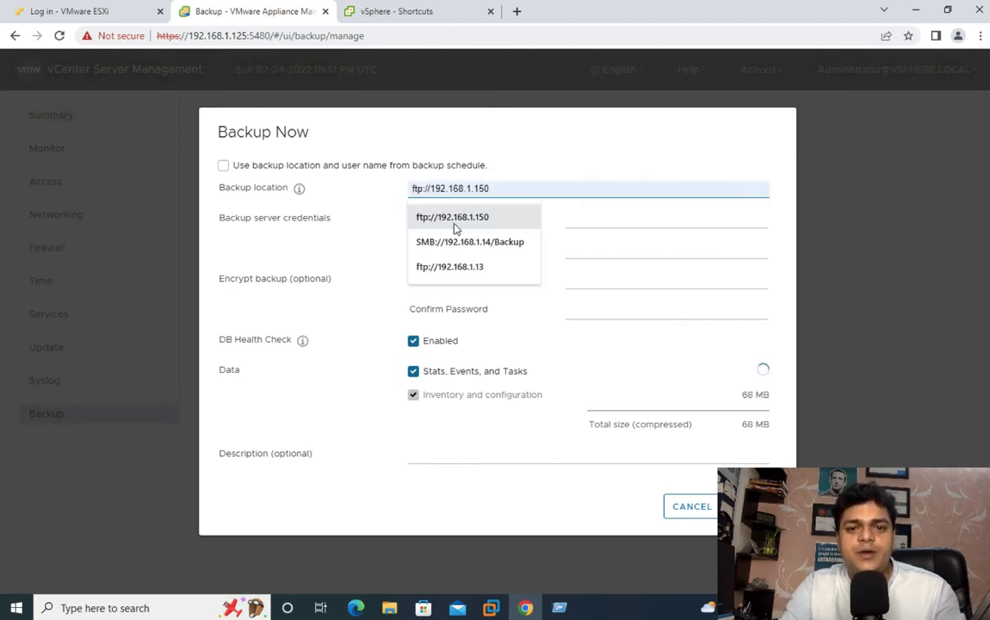
click(464, 266)
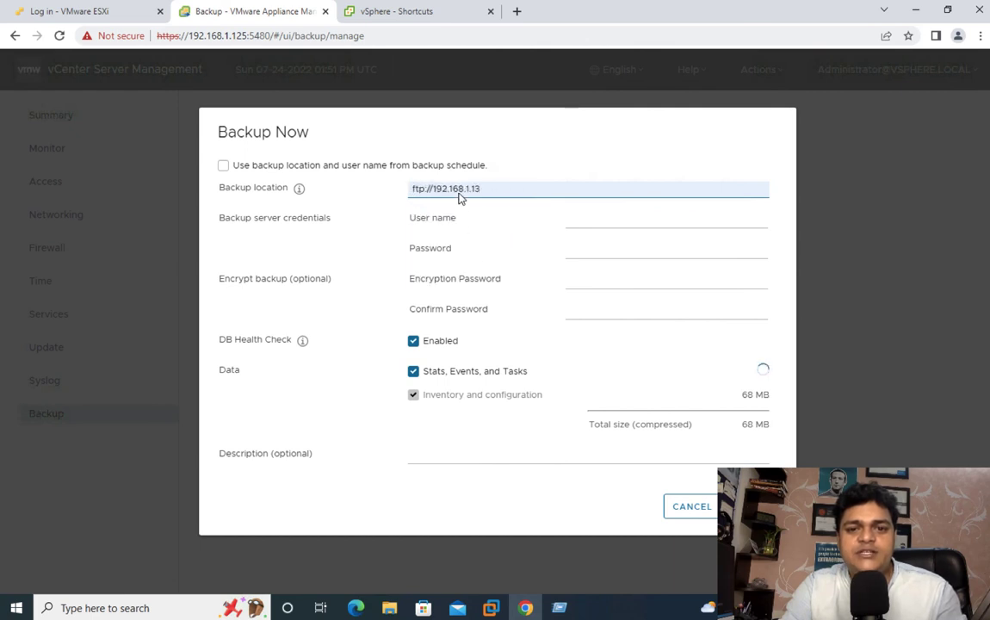
click(575, 217)
click(603, 248)
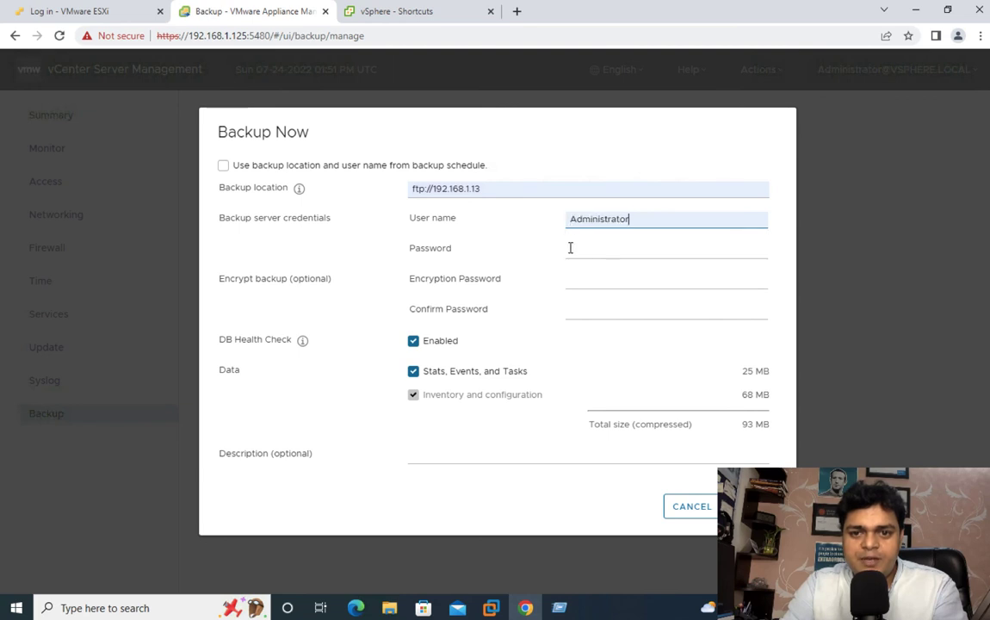
click(584, 254)
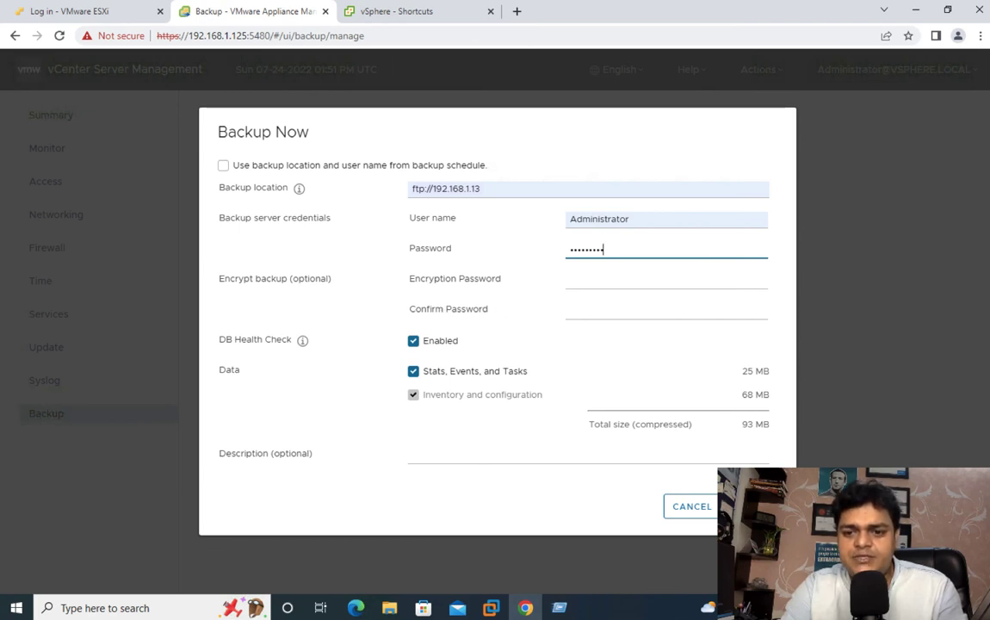
click(745, 506)
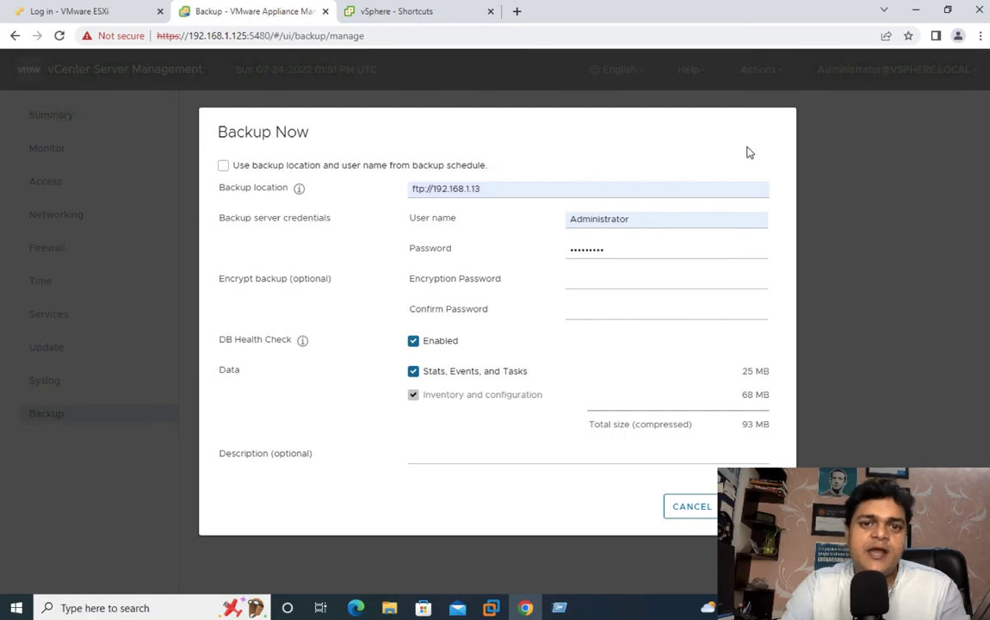
Step: Connect to the Workstation server in Microsoft Remote Desktop, accepting its certificate
key(ctrl+Right)
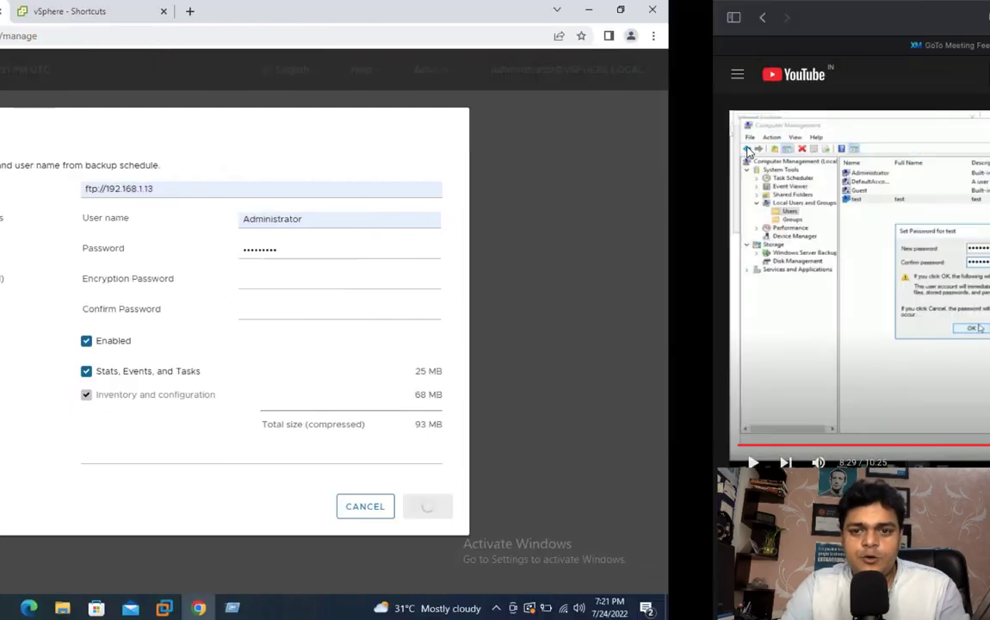
key(ctrl+Left)
key(ctrl+Left)
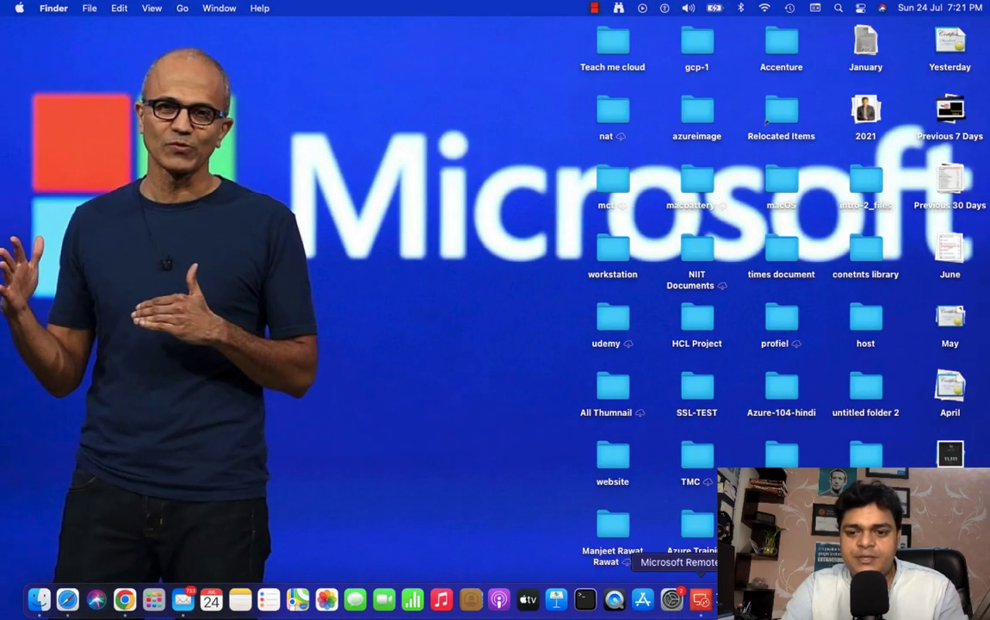
click(701, 600)
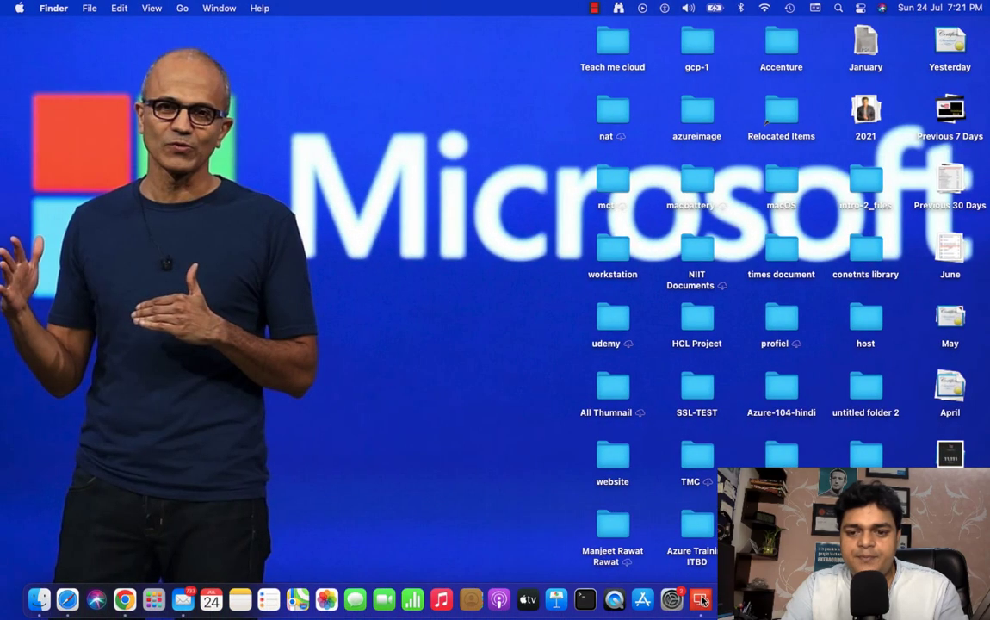
right_click(701, 600)
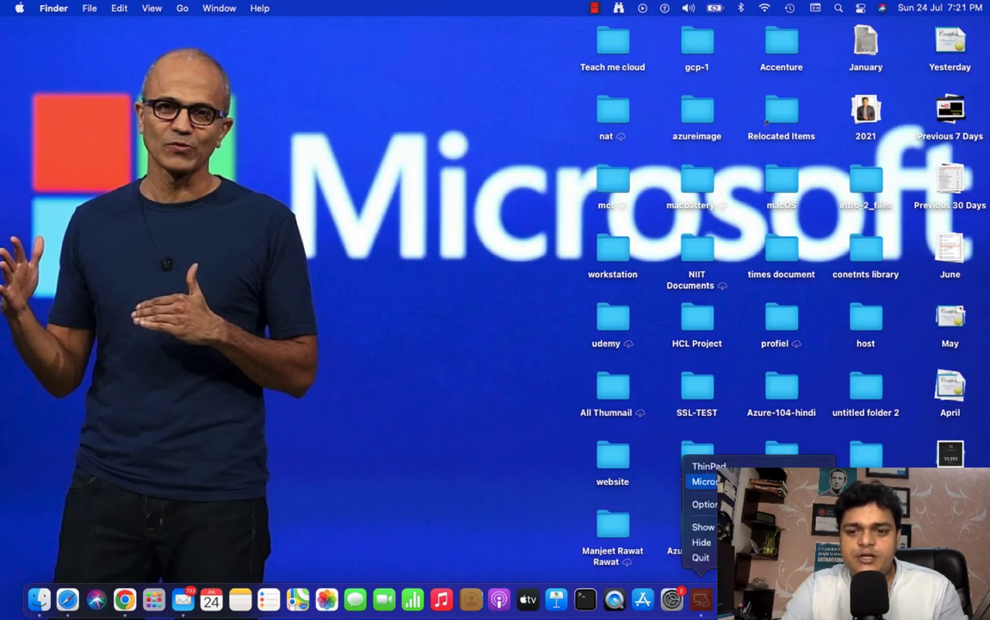
click(706, 481)
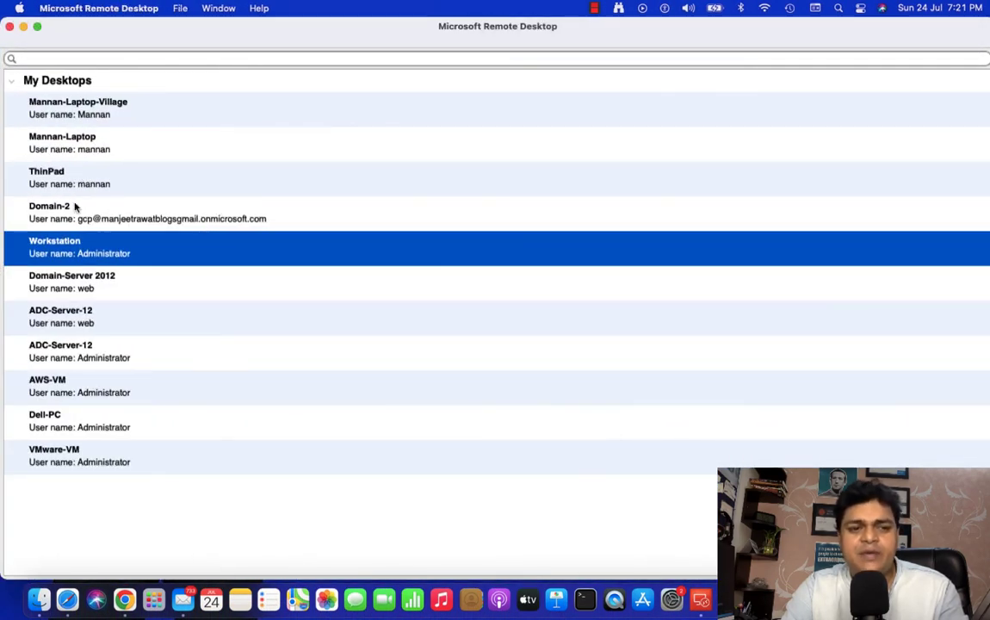
double_click(66, 243)
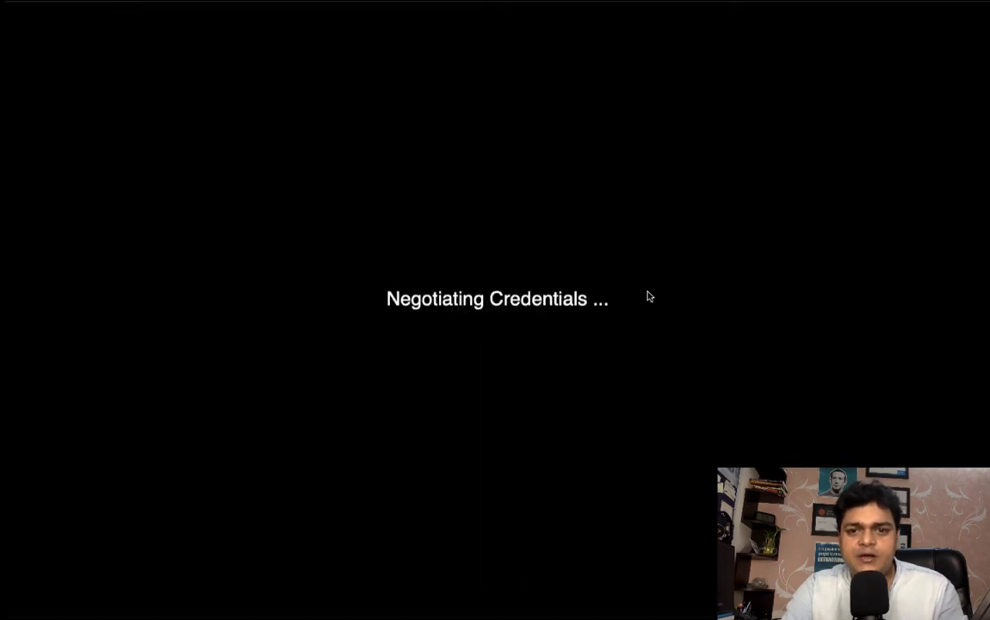
click(648, 243)
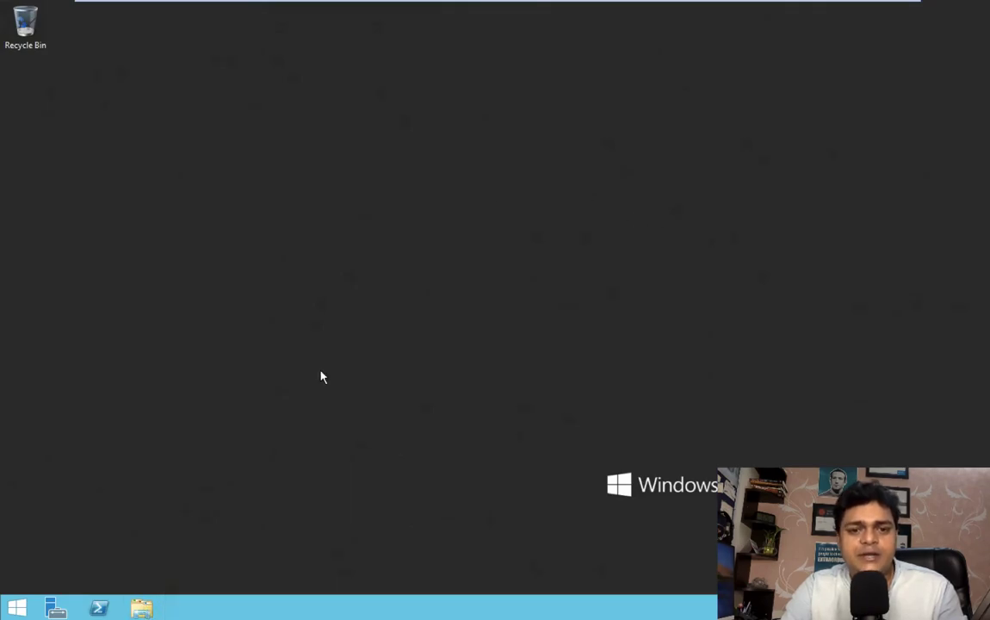
Step: Browse to E:\FTP in File Explorer to confirm it is empty
click(142, 610)
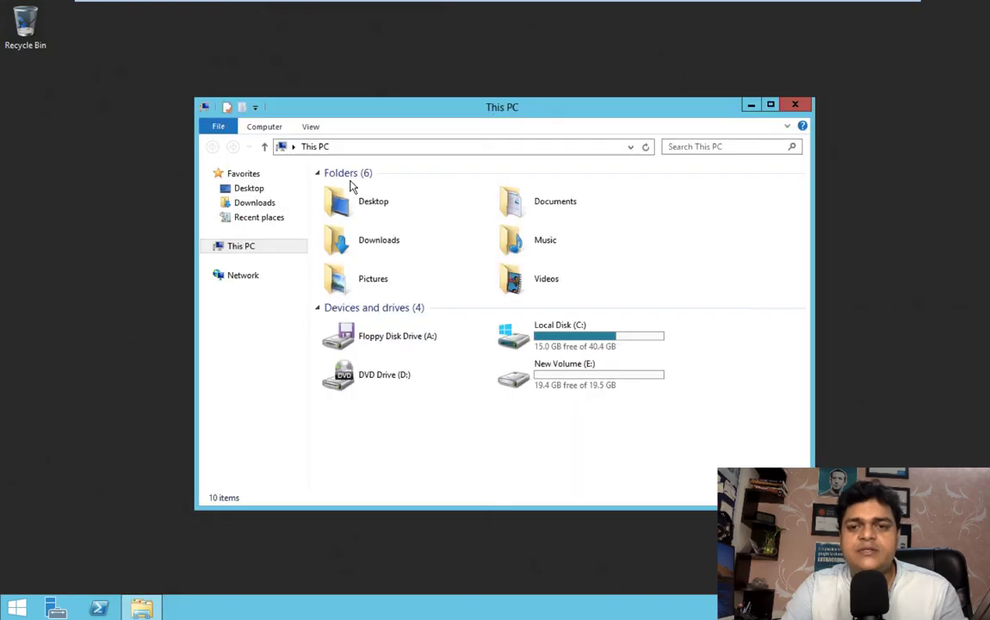
click(574, 376)
double_click(575, 376)
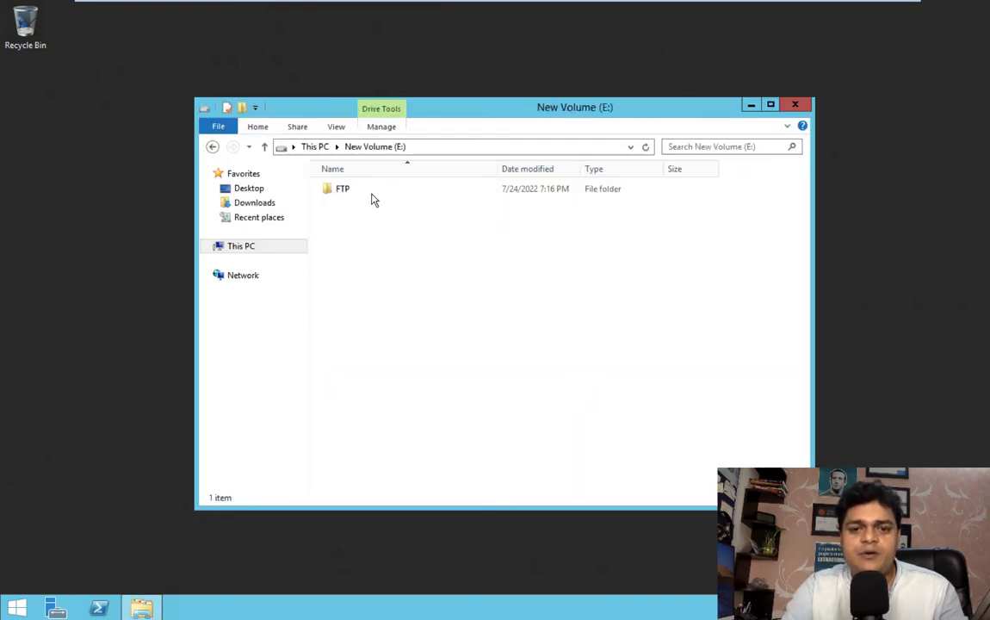
double_click(341, 189)
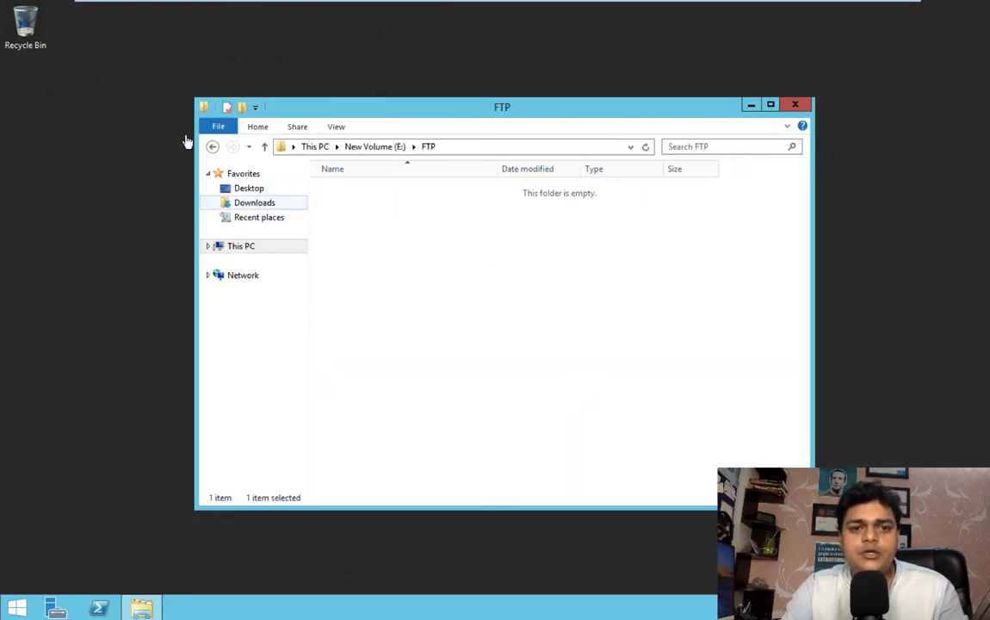
click(212, 148)
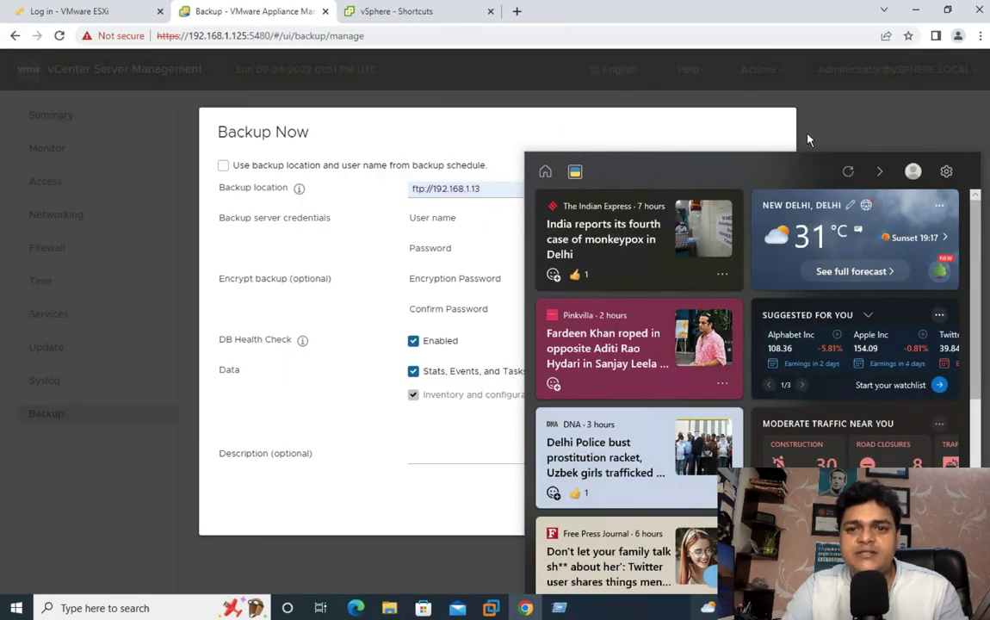
Step: Dismiss the news panel and minimize the Remote Desktop window to reveal the Mac desktop
click(811, 133)
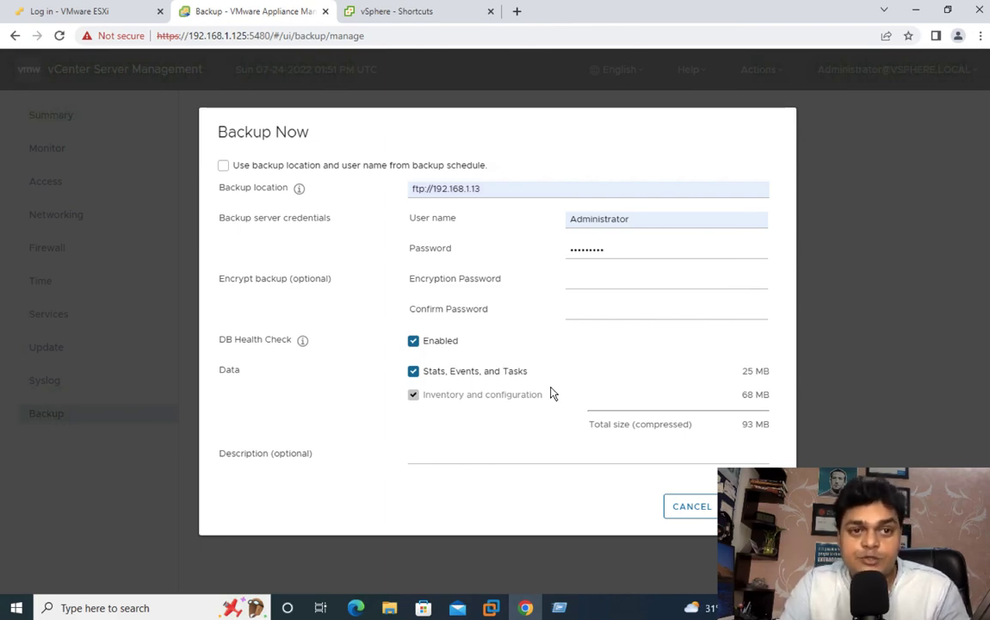
key(ctrl+Left)
key(ctrl+Left)
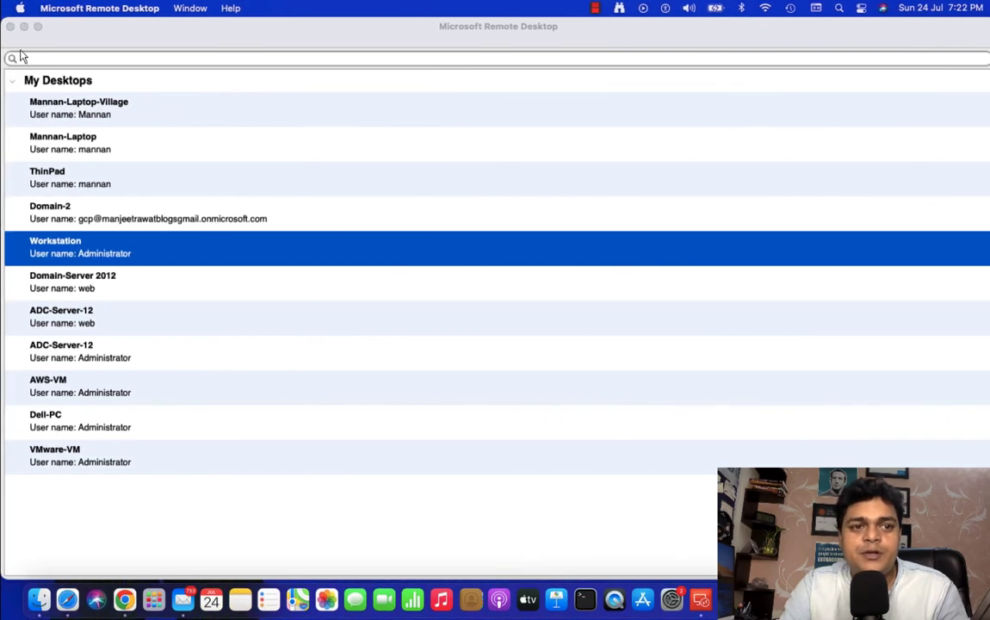
click(24, 27)
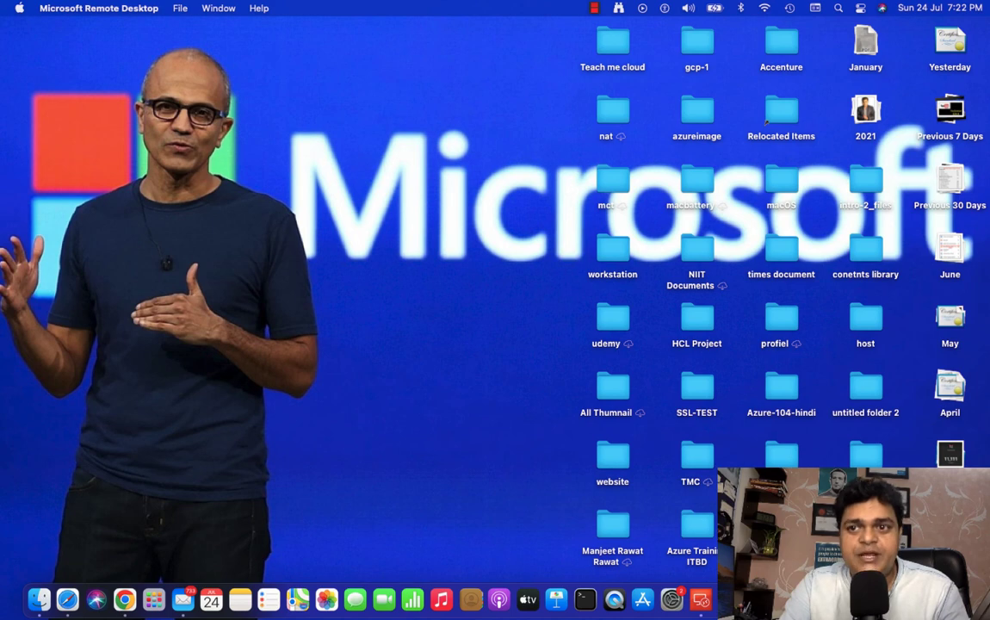
right_click(897, 599)
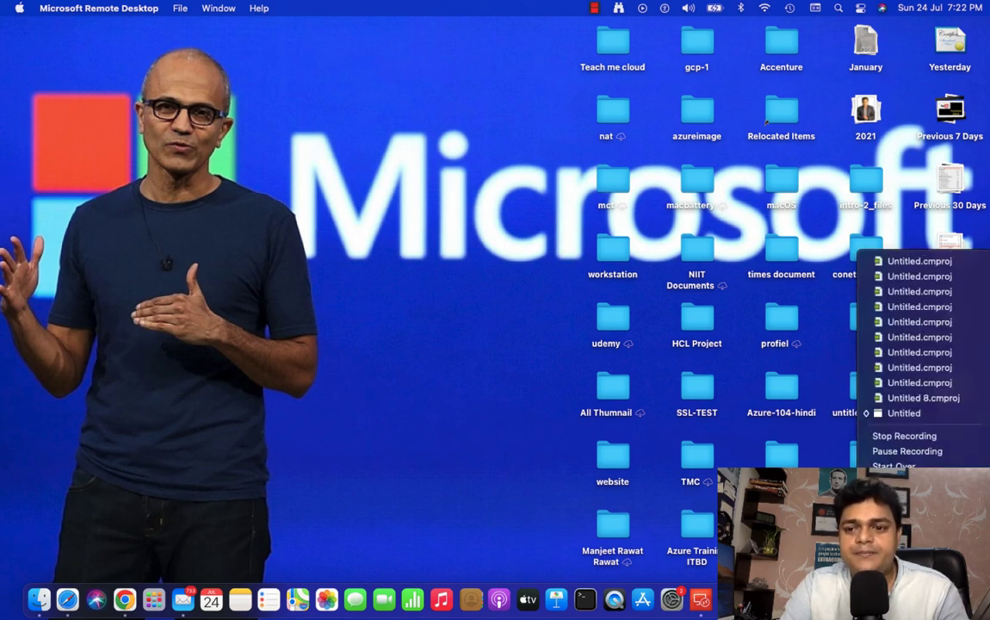